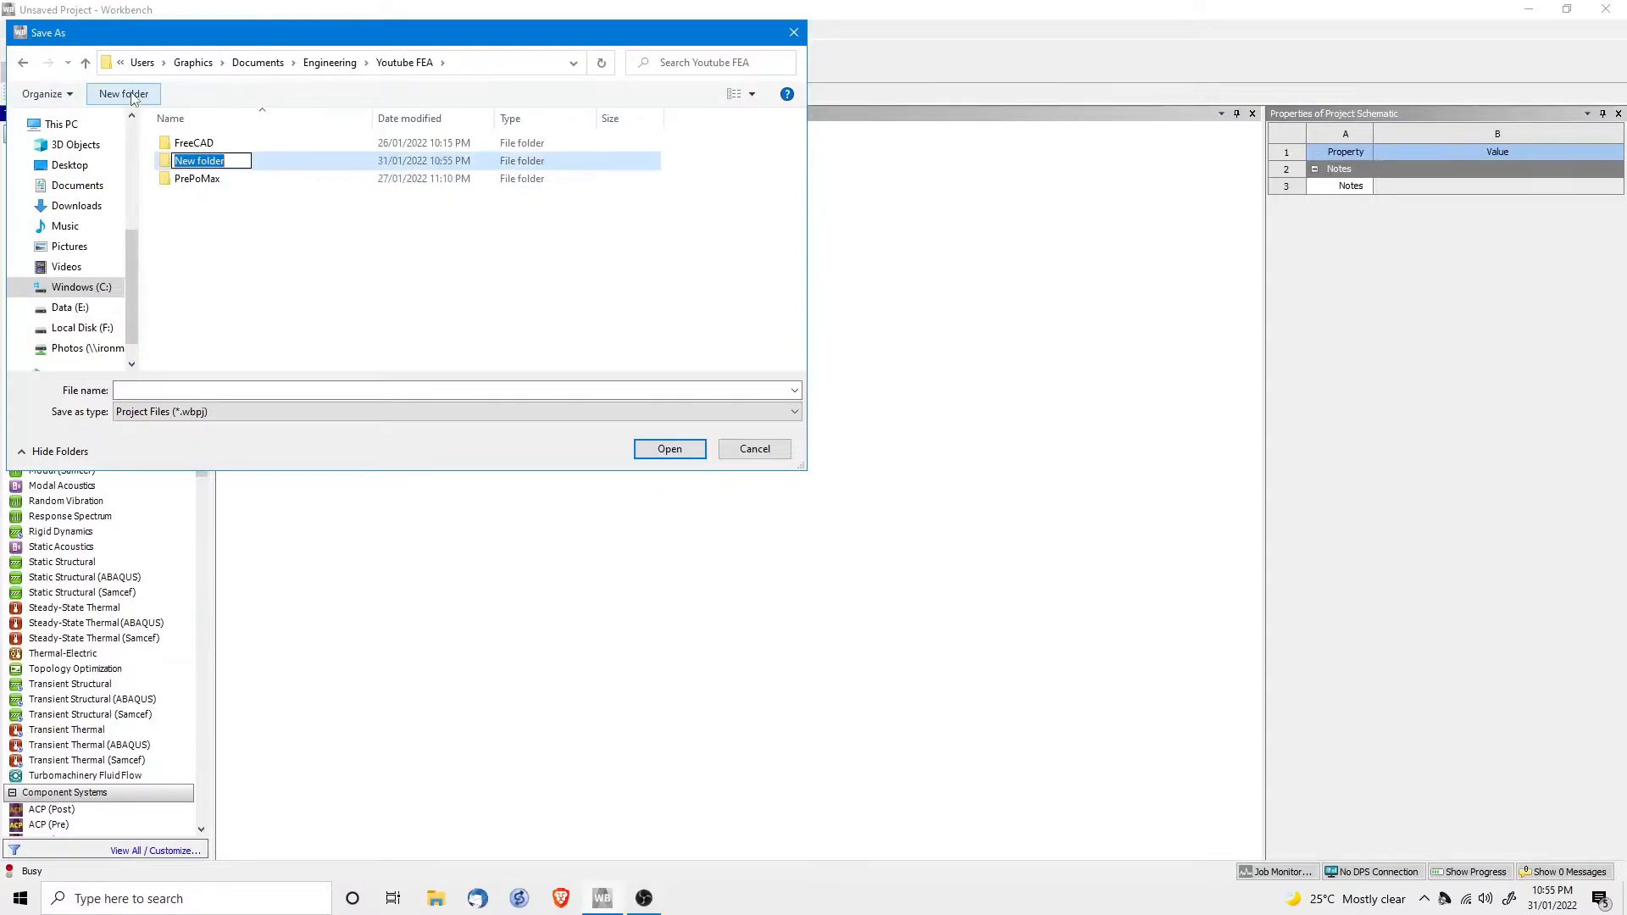
Create a folder named Ansys inside Youtube FEA, then create and open a subfolder named Case01 in it
text(Ansys)
key(Return)
key(Return)
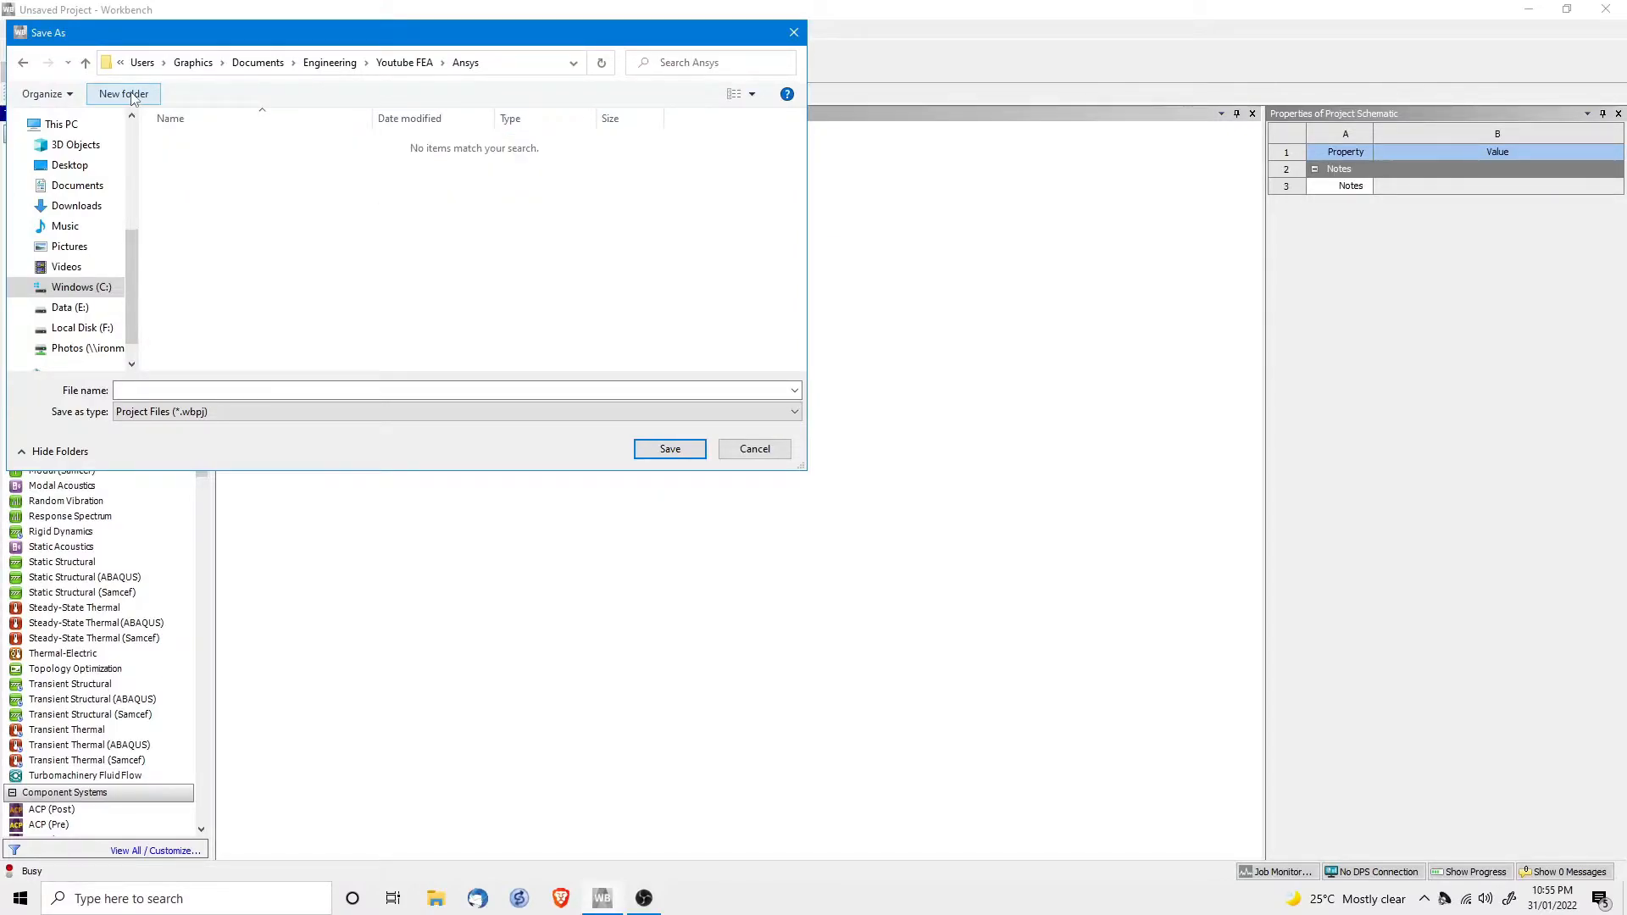
click(125, 94)
text(Case01)
key(Return)
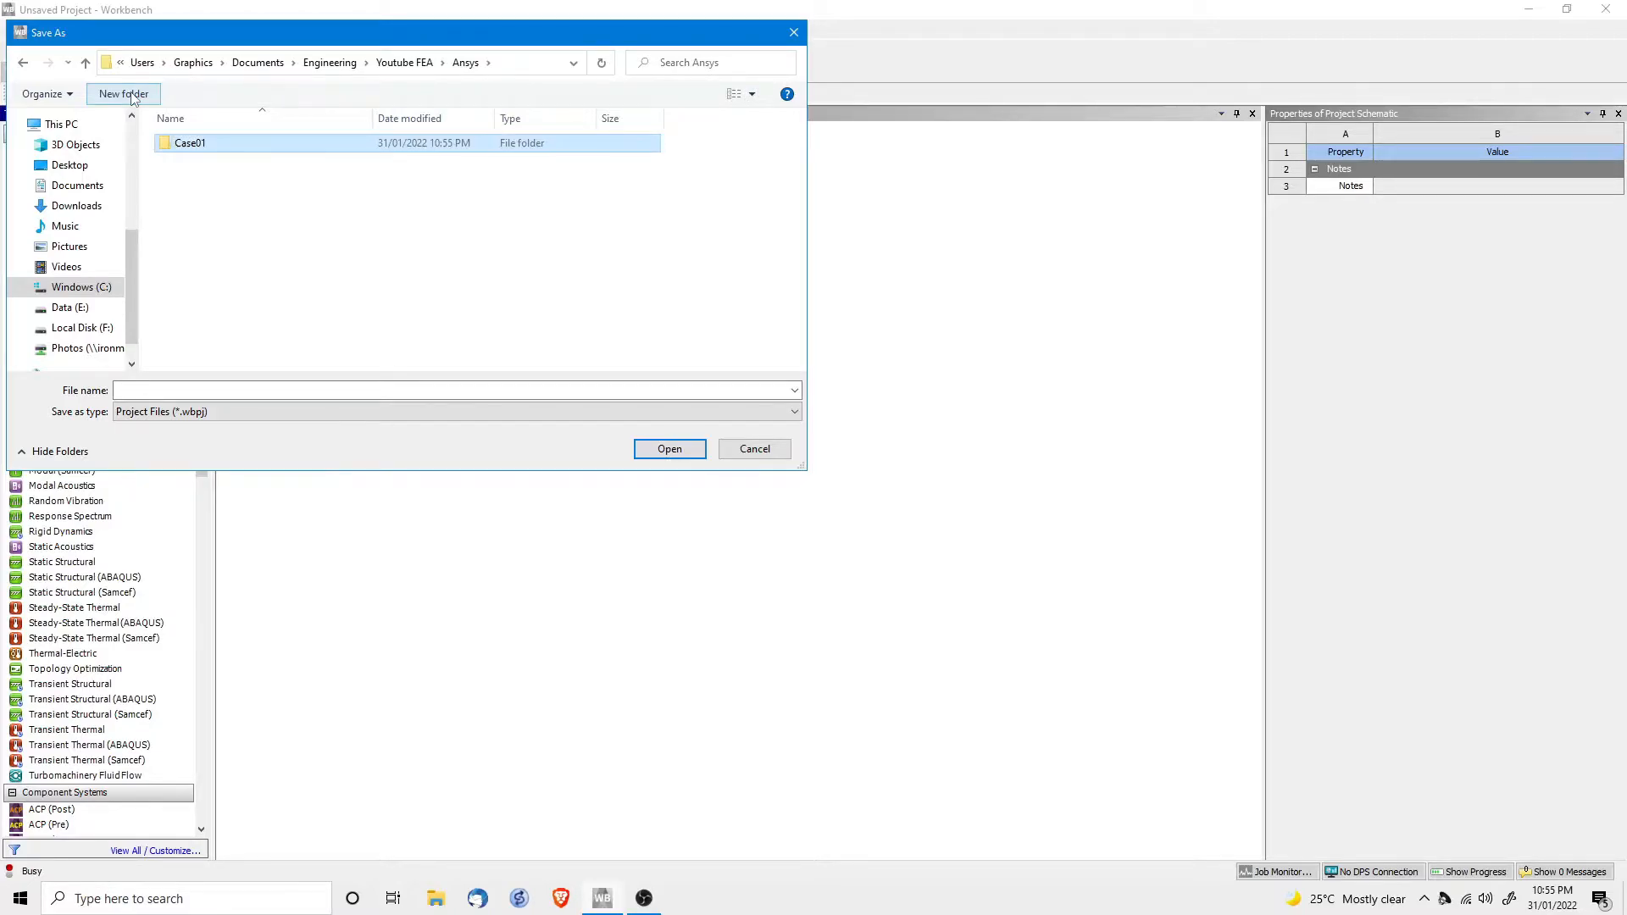
key(Return)
Save the project as Case01 in the Case01 folder
click(159, 392)
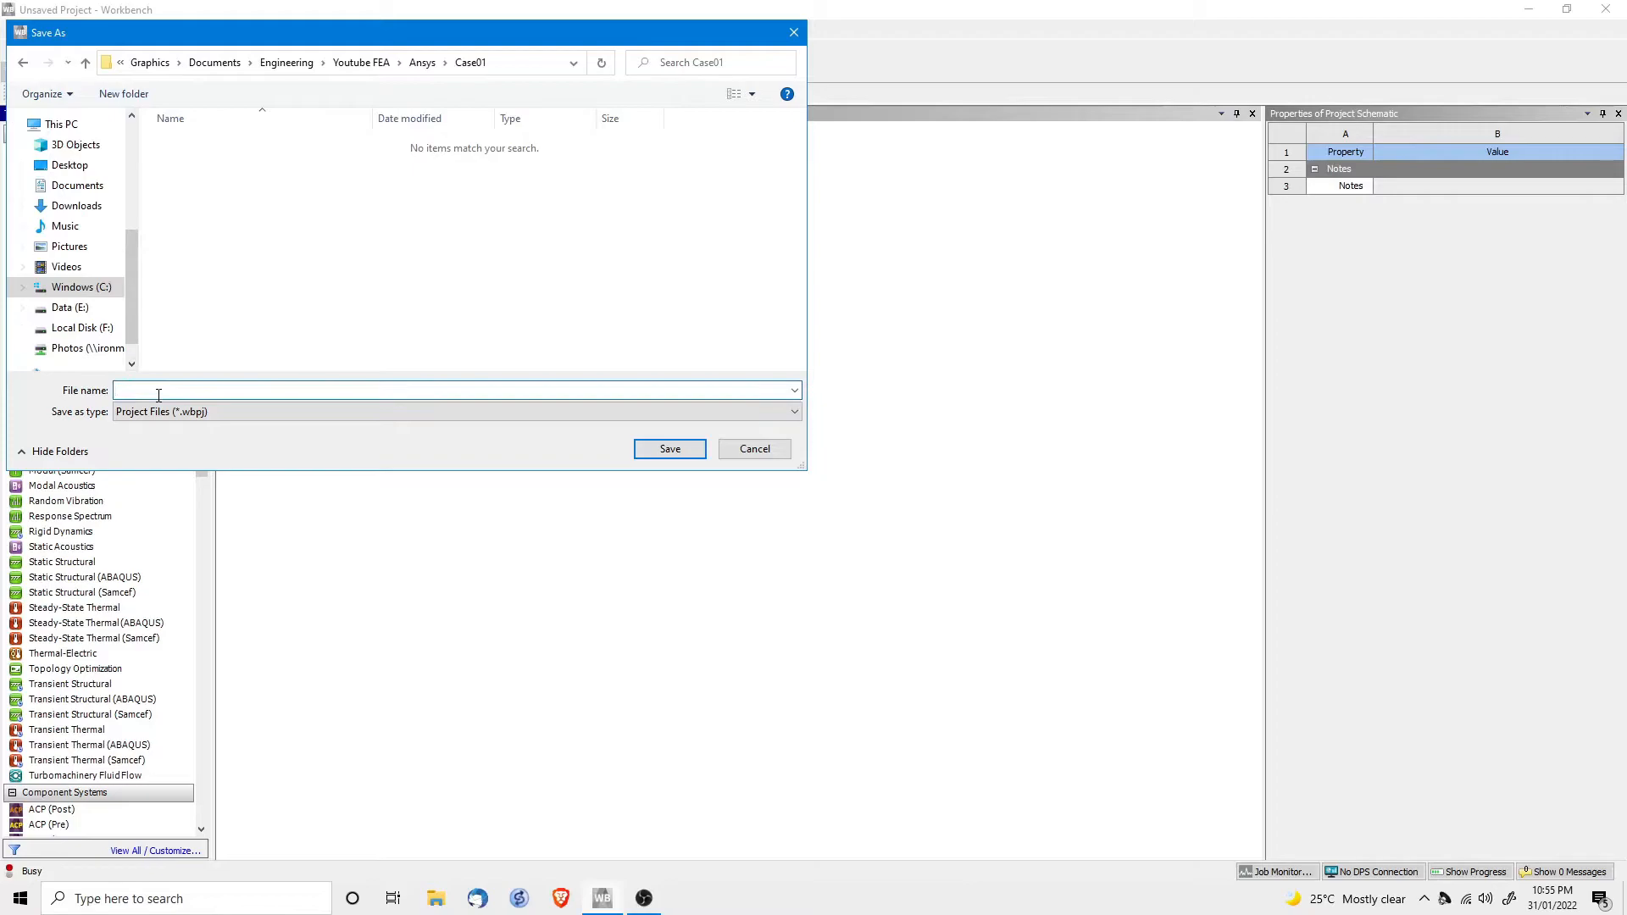
text(Case01)
click(641, 454)
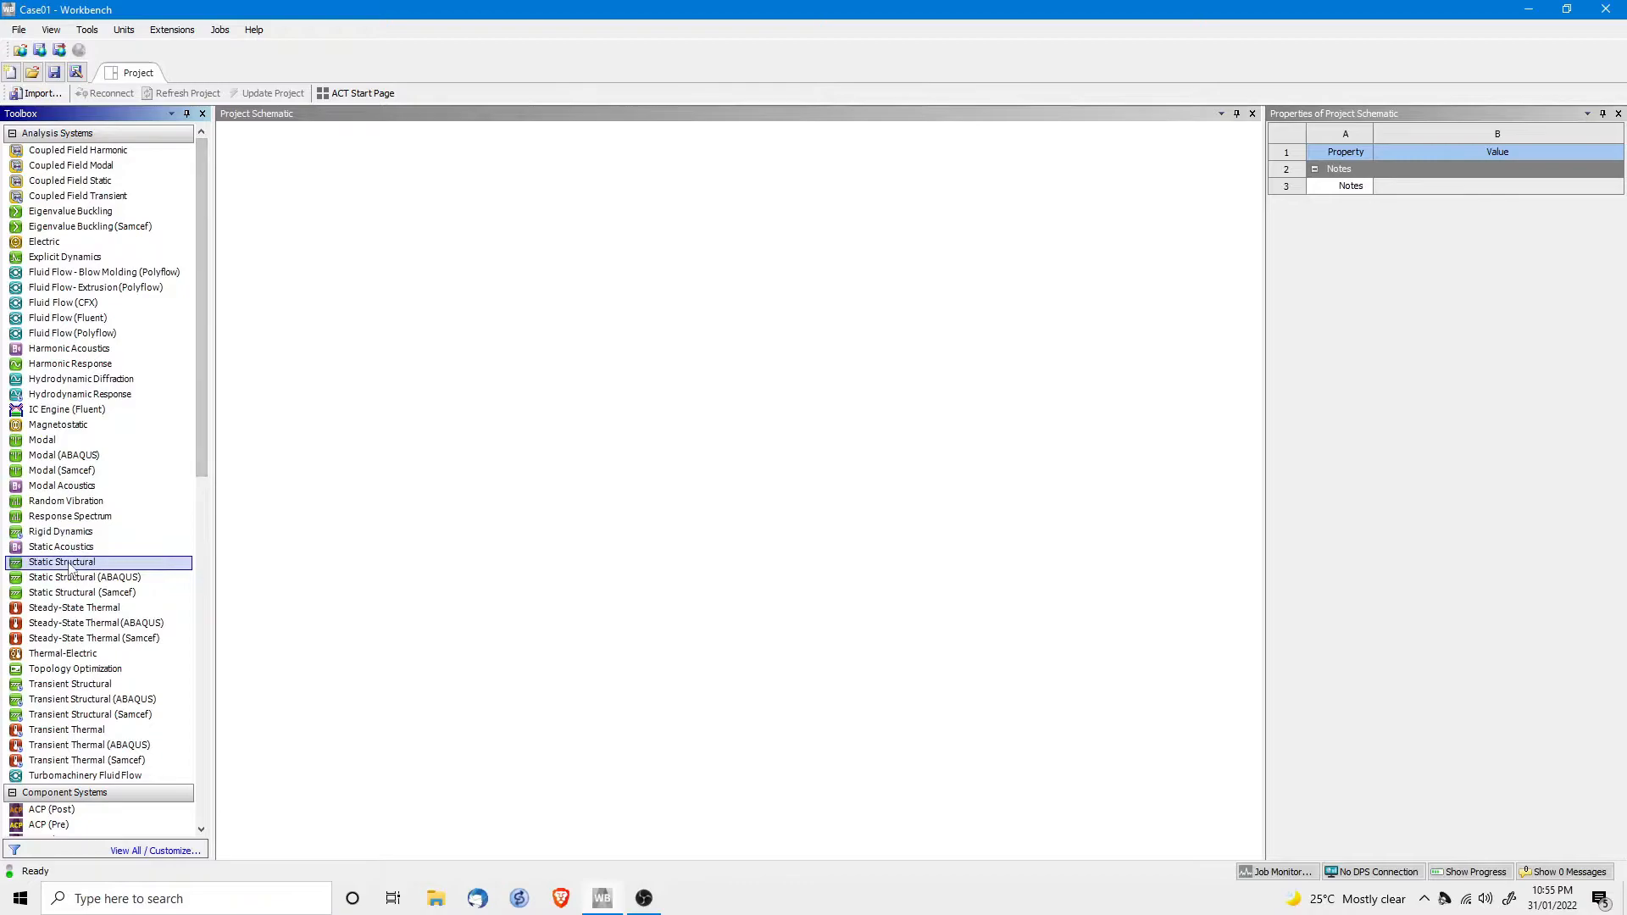
Add a Static Structural analysis system to the project schematic and open its Engineering Data
drag(67, 562, 329, 220)
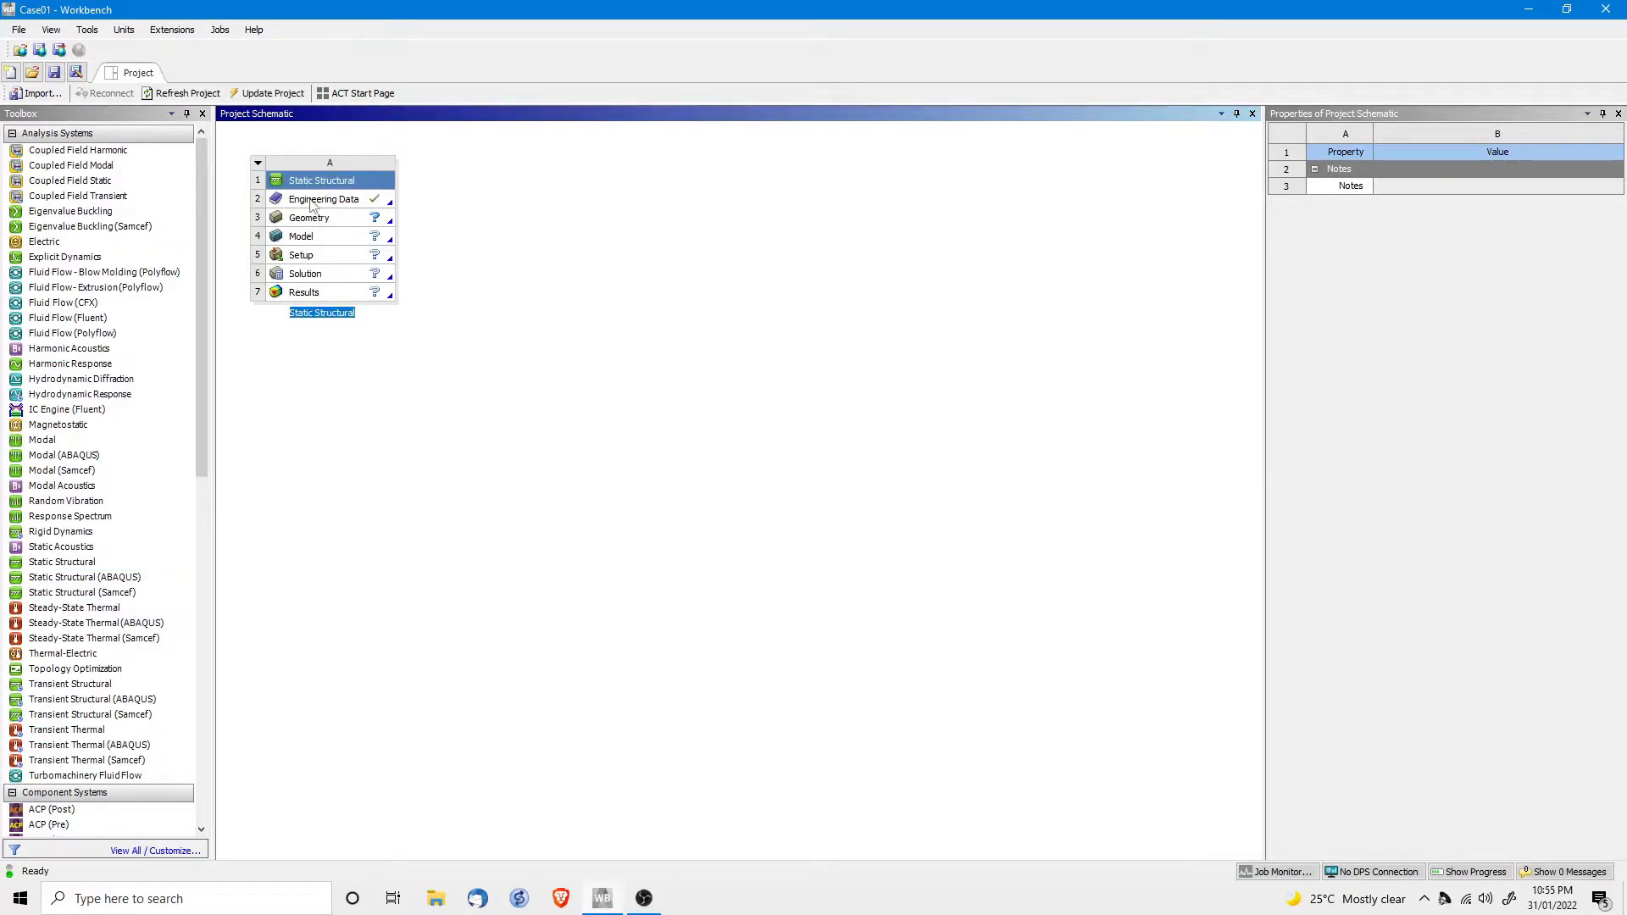
double_click(312, 204)
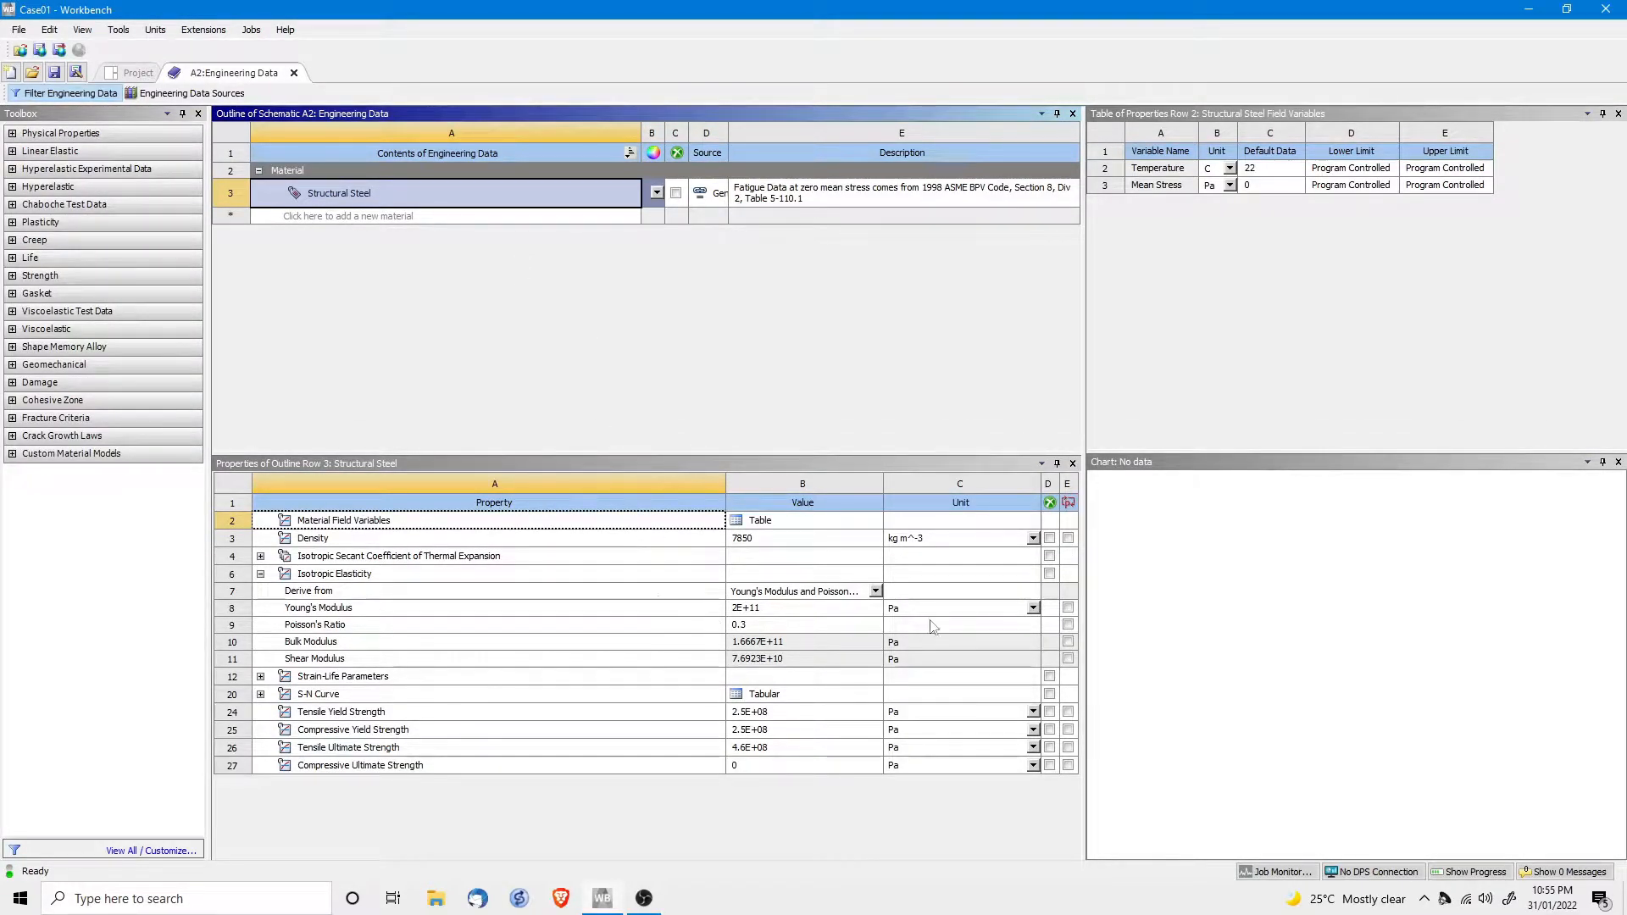
Change the unit of Structural Steel's Young's Modulus to MPa and set its value to 210000
click(1033, 609)
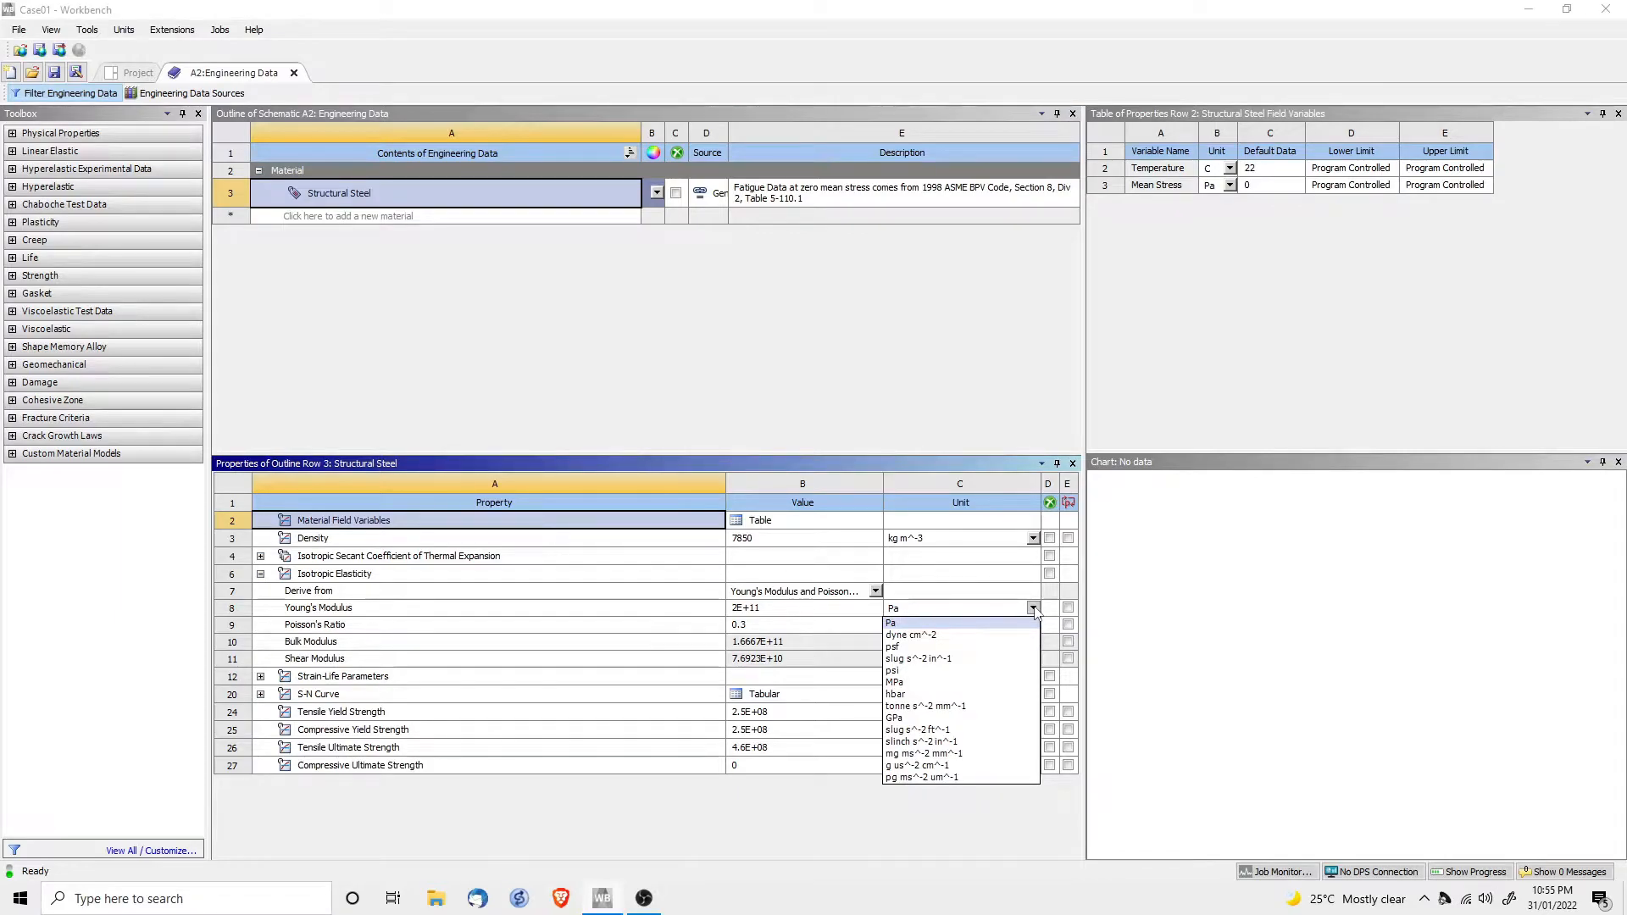
click(926, 688)
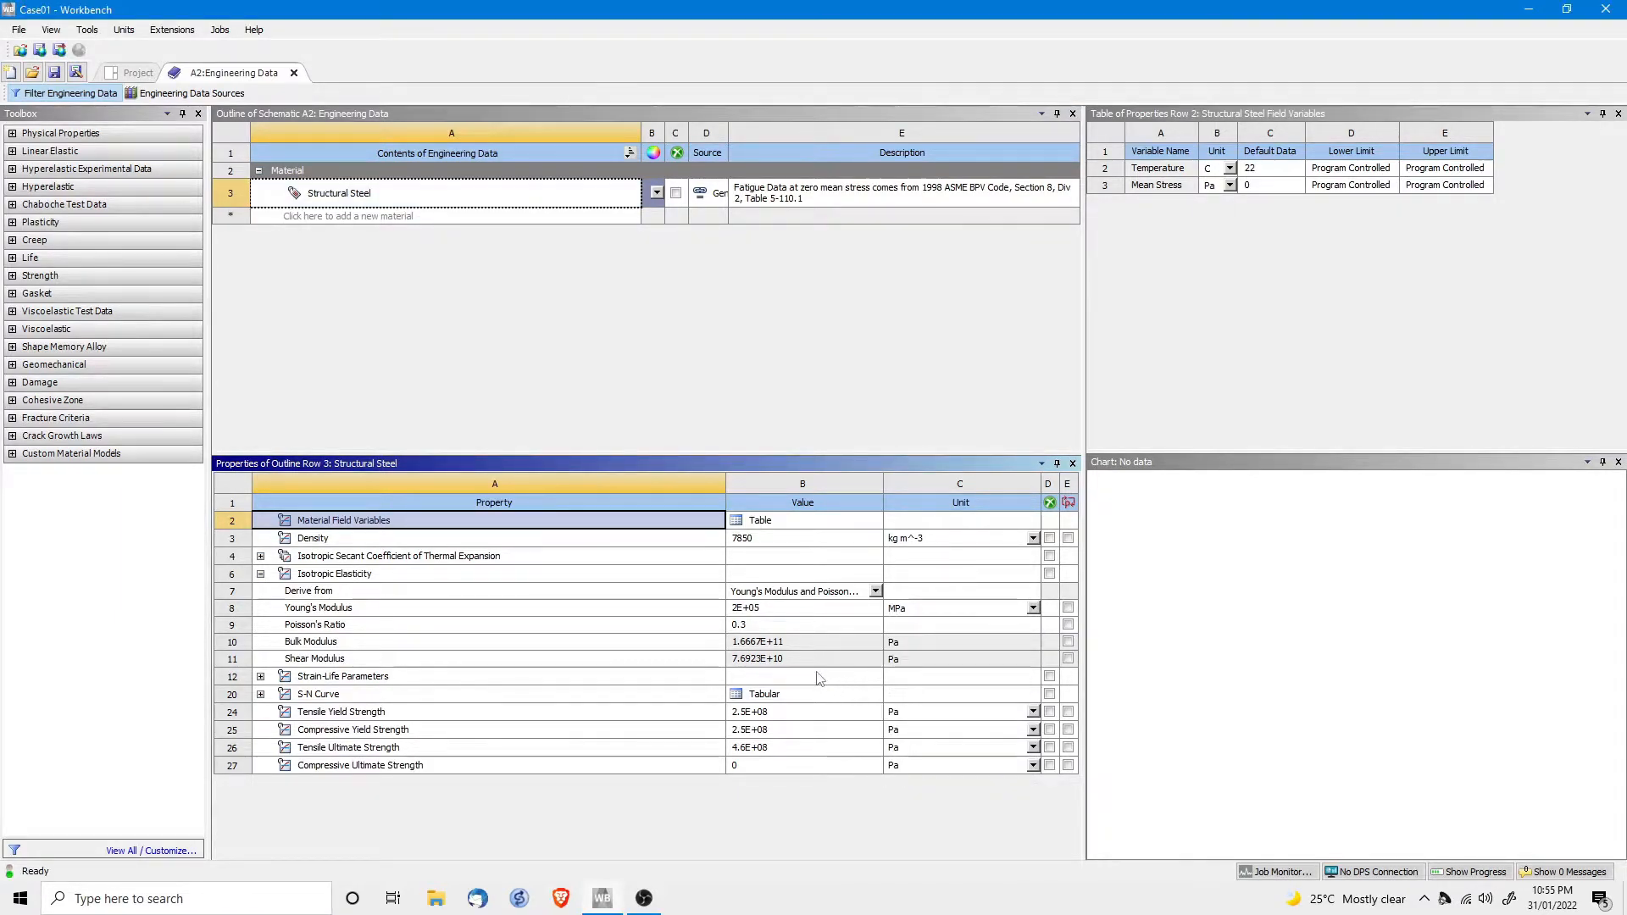
click(737, 610)
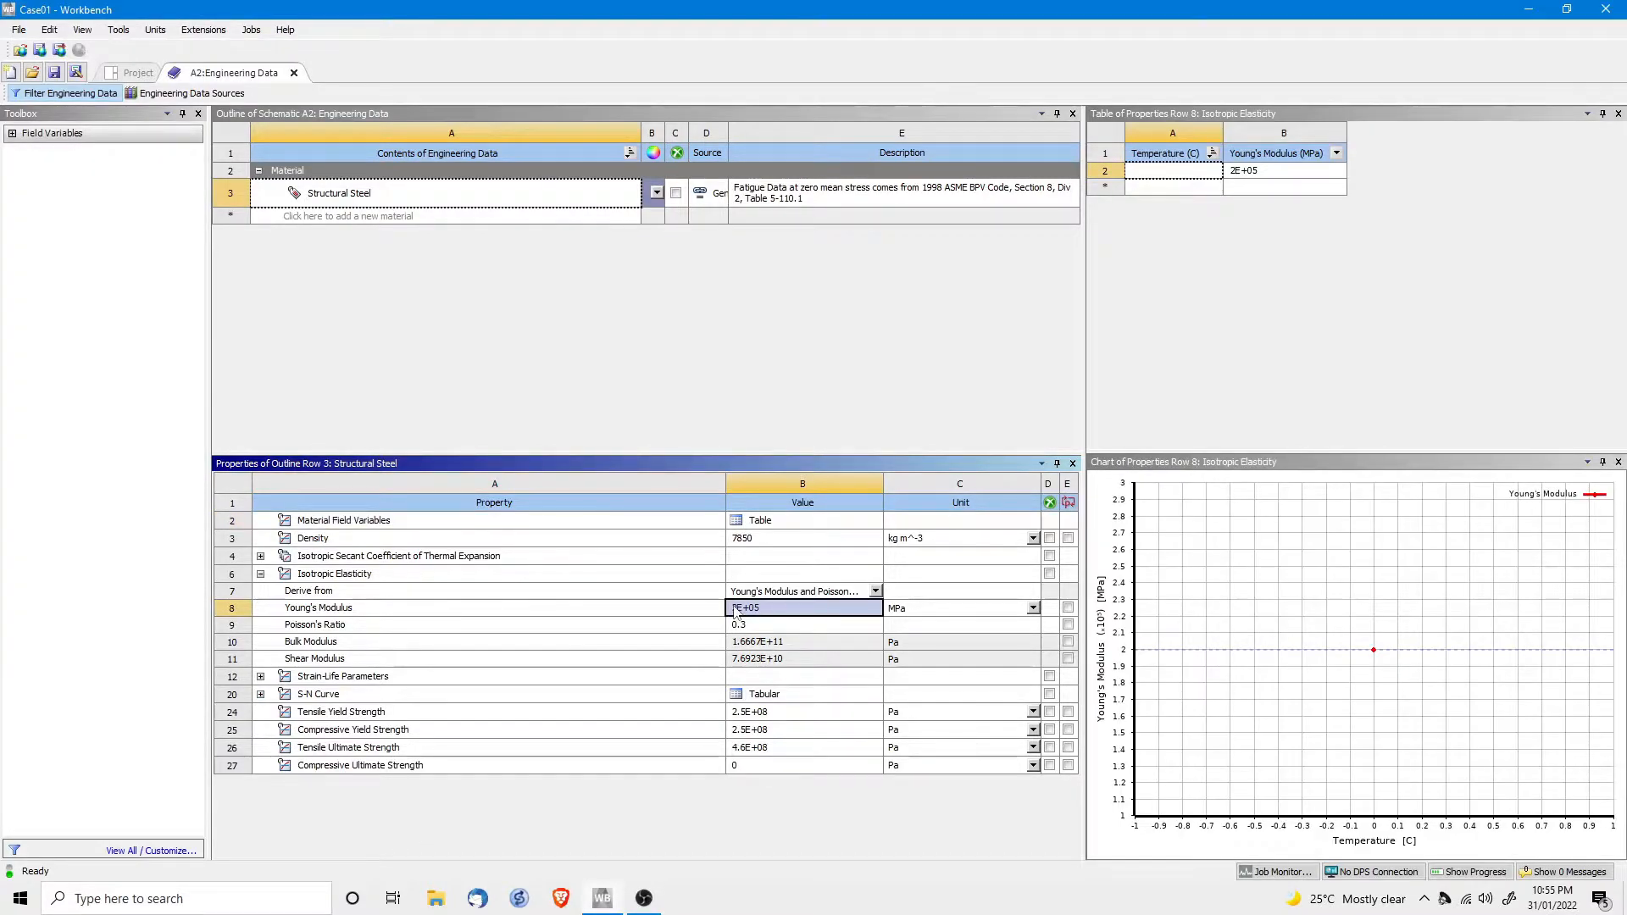
click(739, 610)
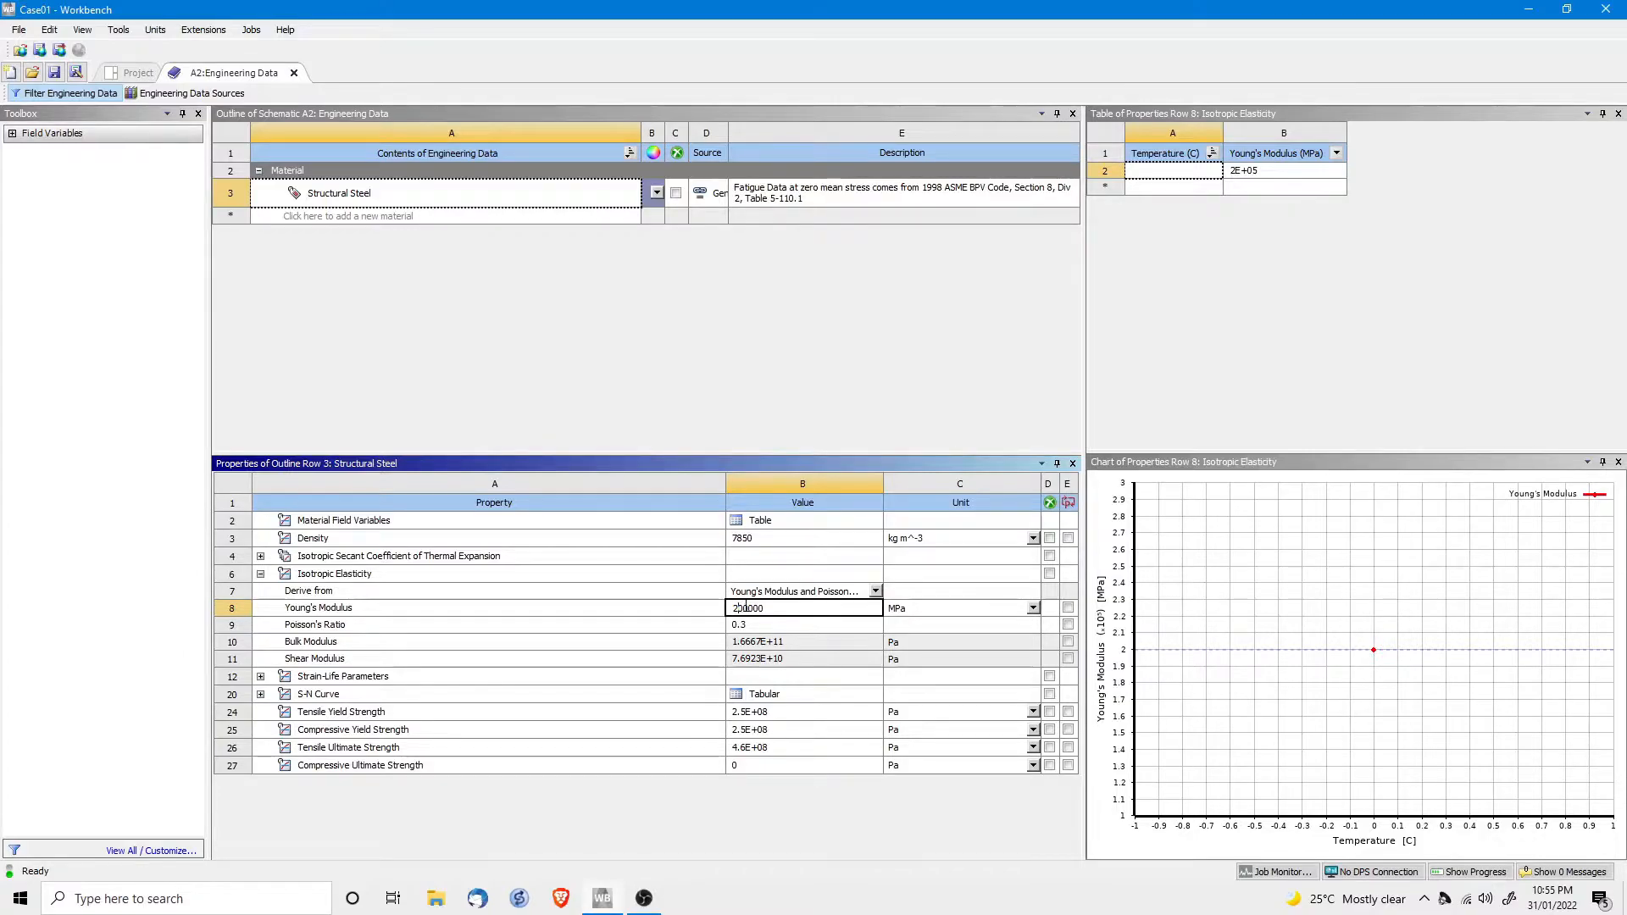
text(1)
key(Return)
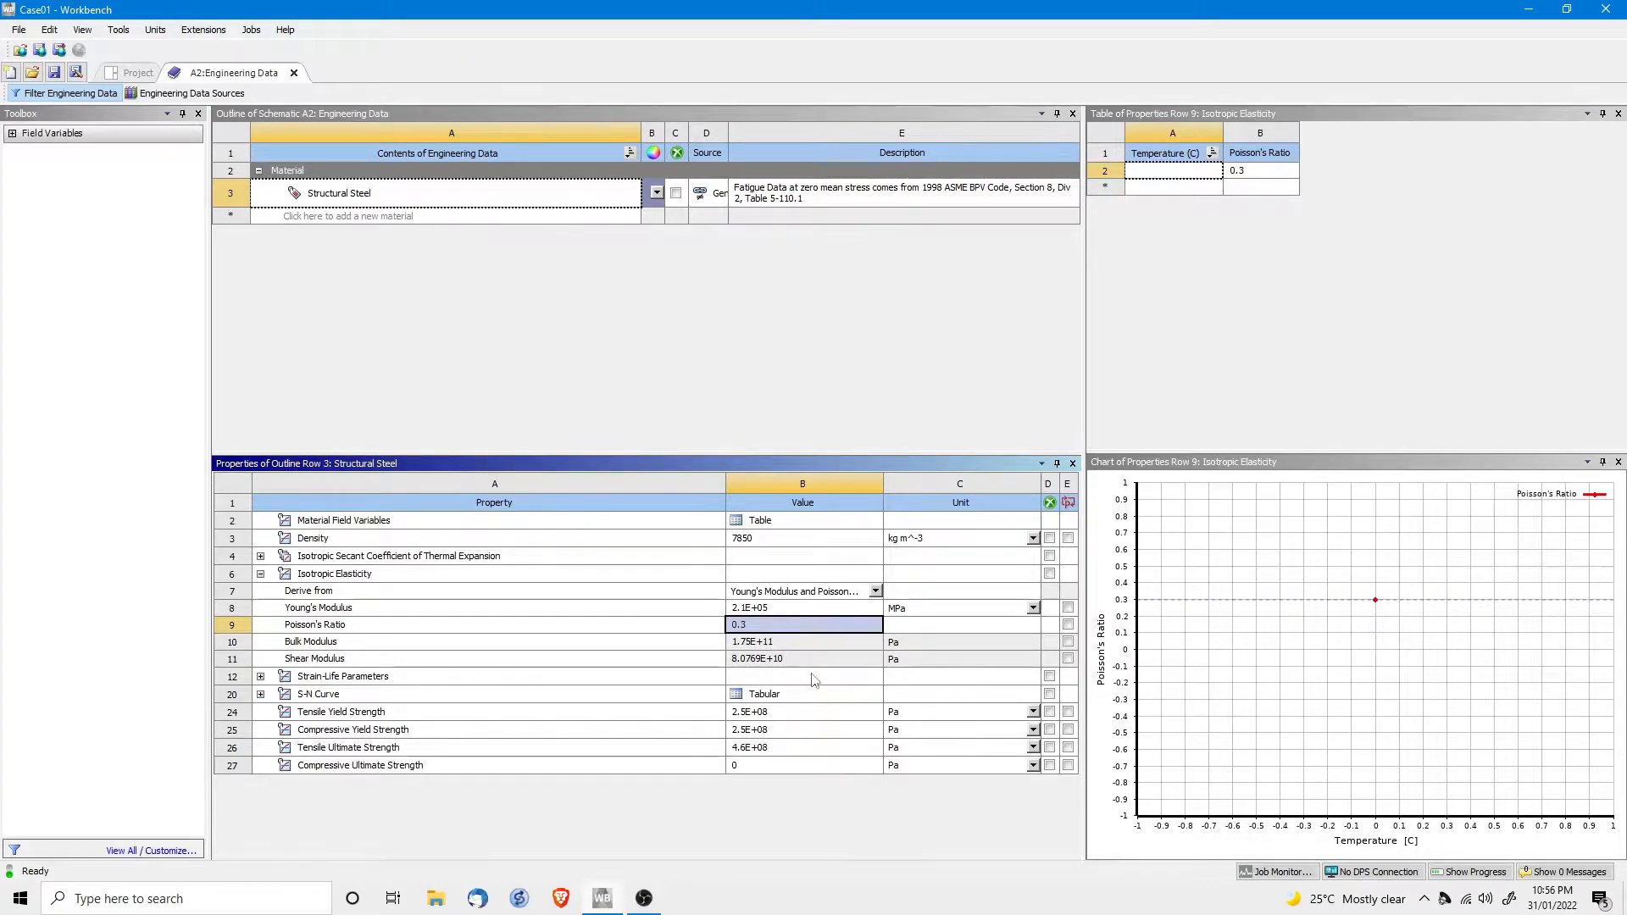
Save the project and close Engineering Data
click(59, 74)
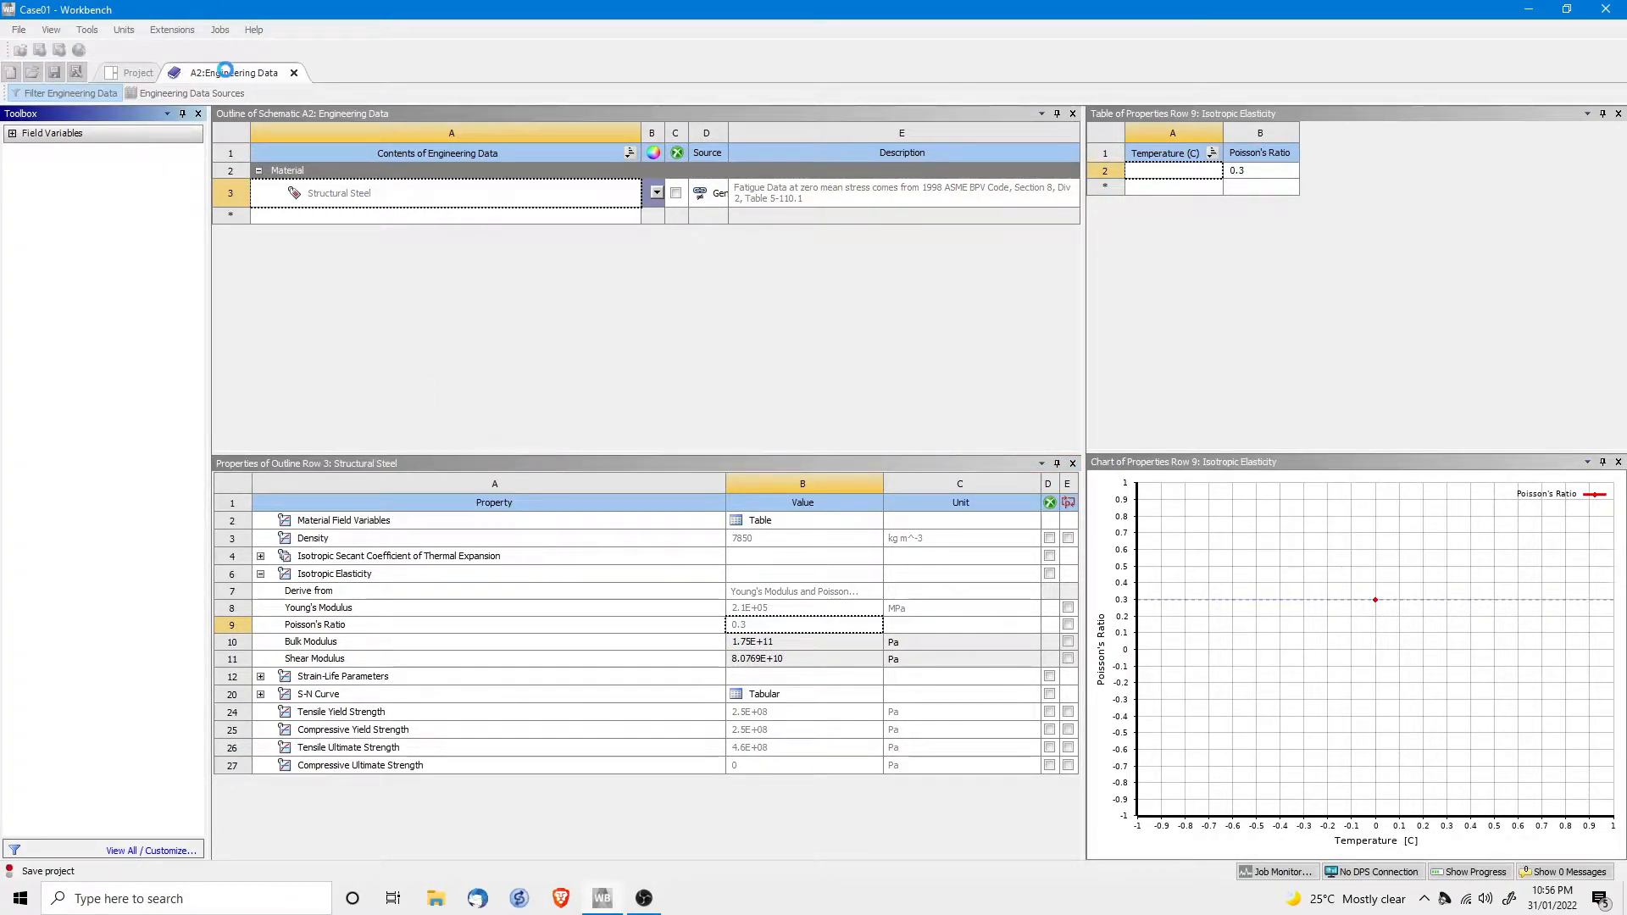
click(295, 73)
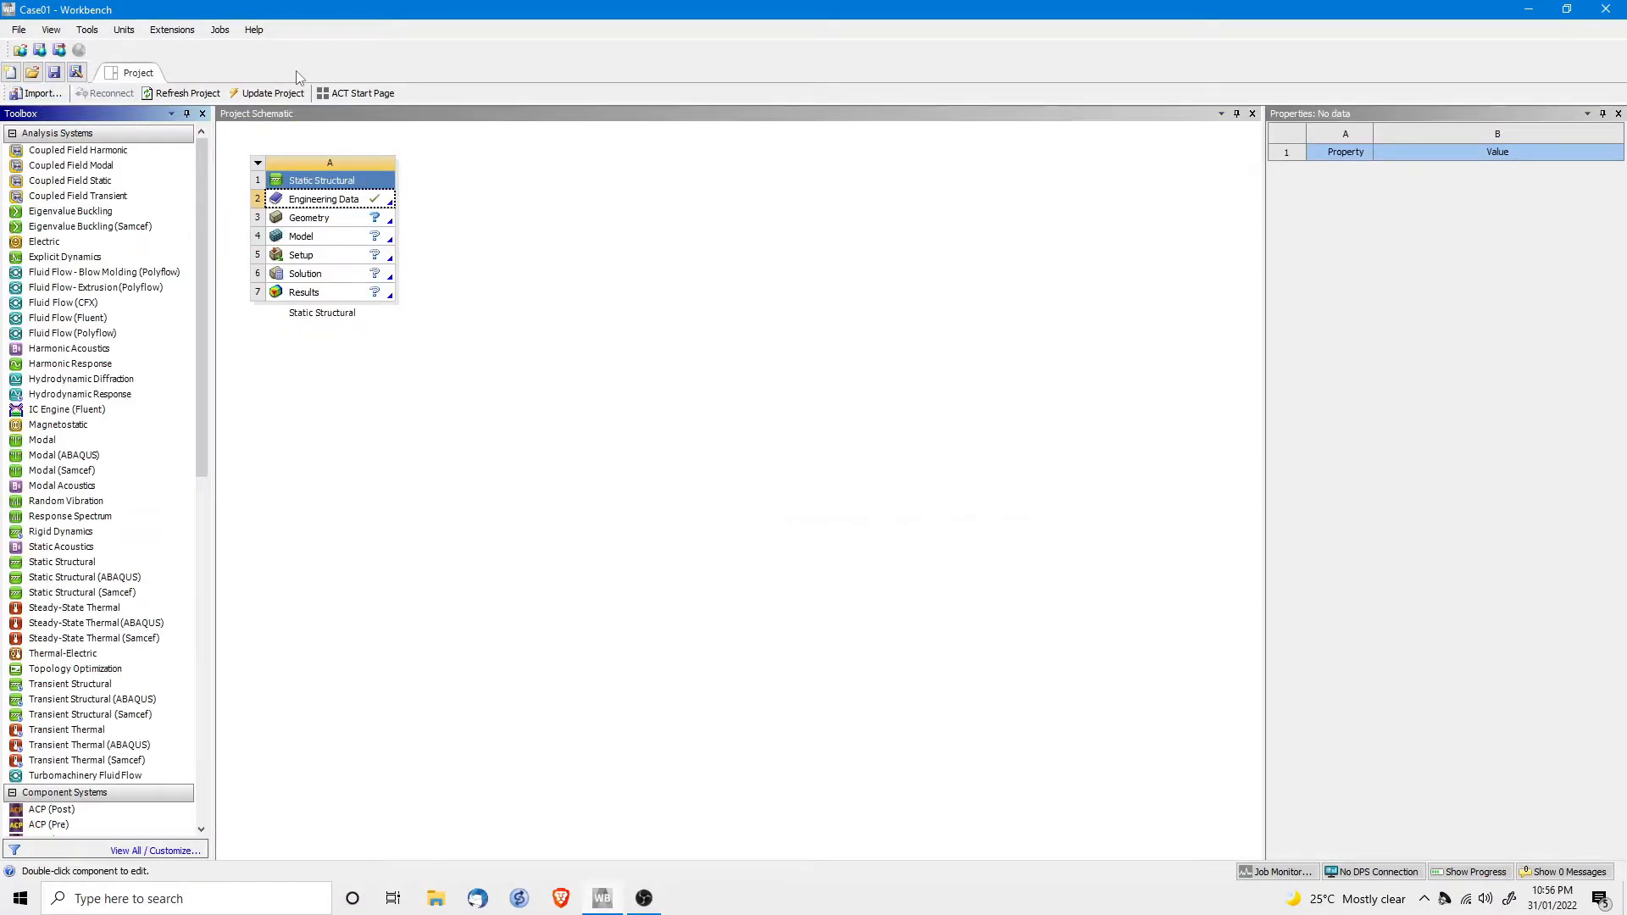
Create a new SpaceClaim geometry for the Static Structural system
click(317, 220)
right_click(318, 222)
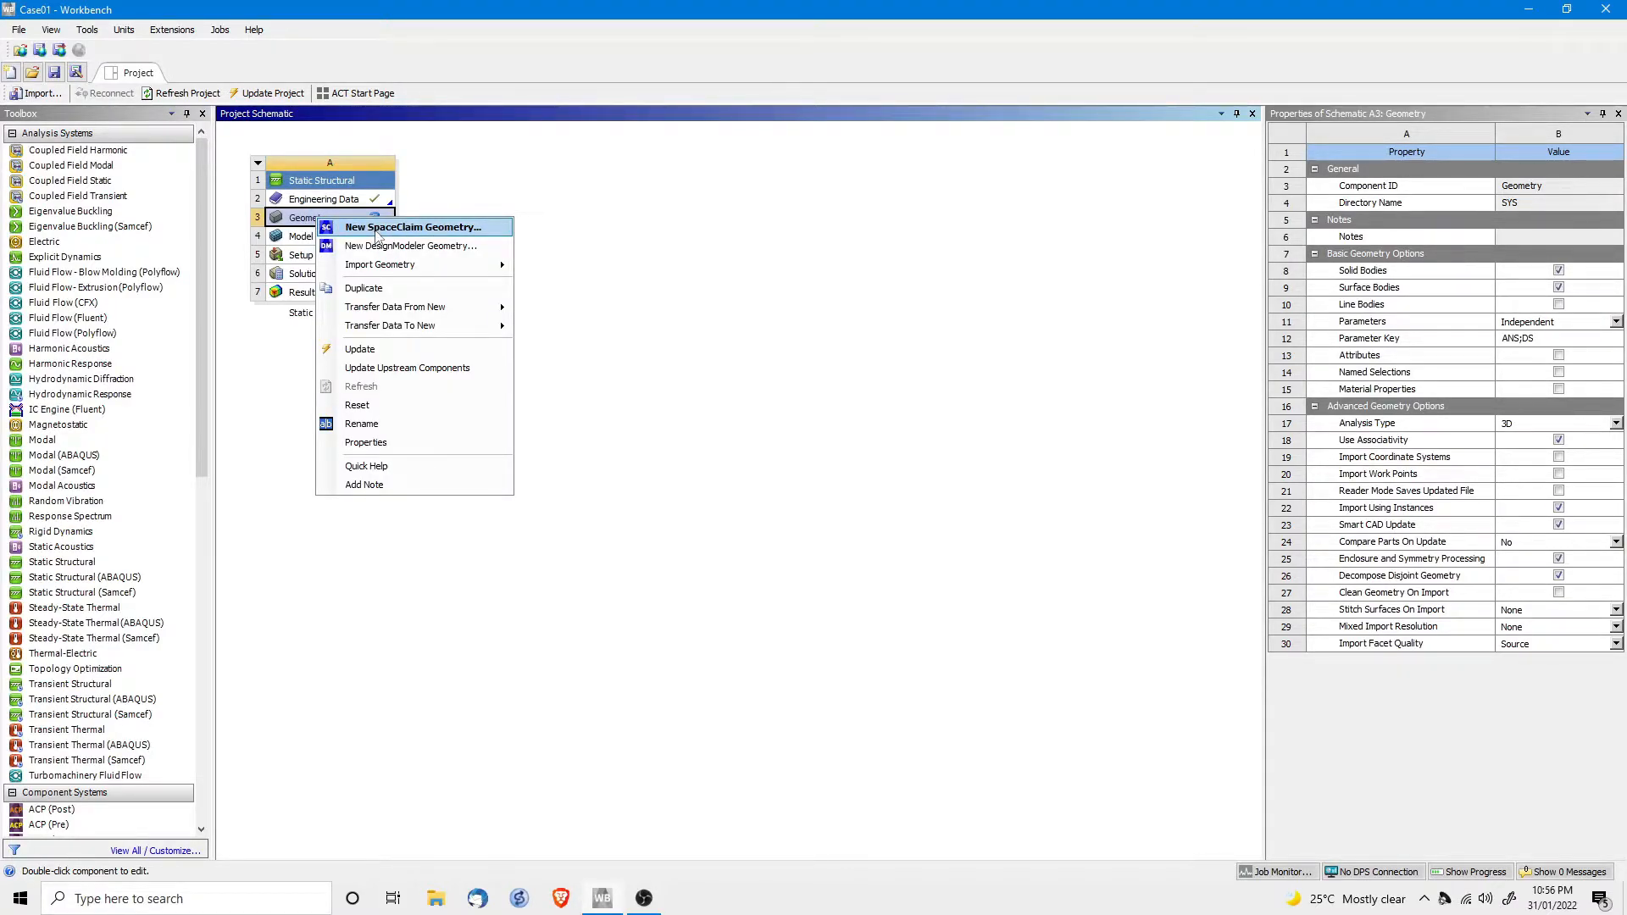
click(378, 229)
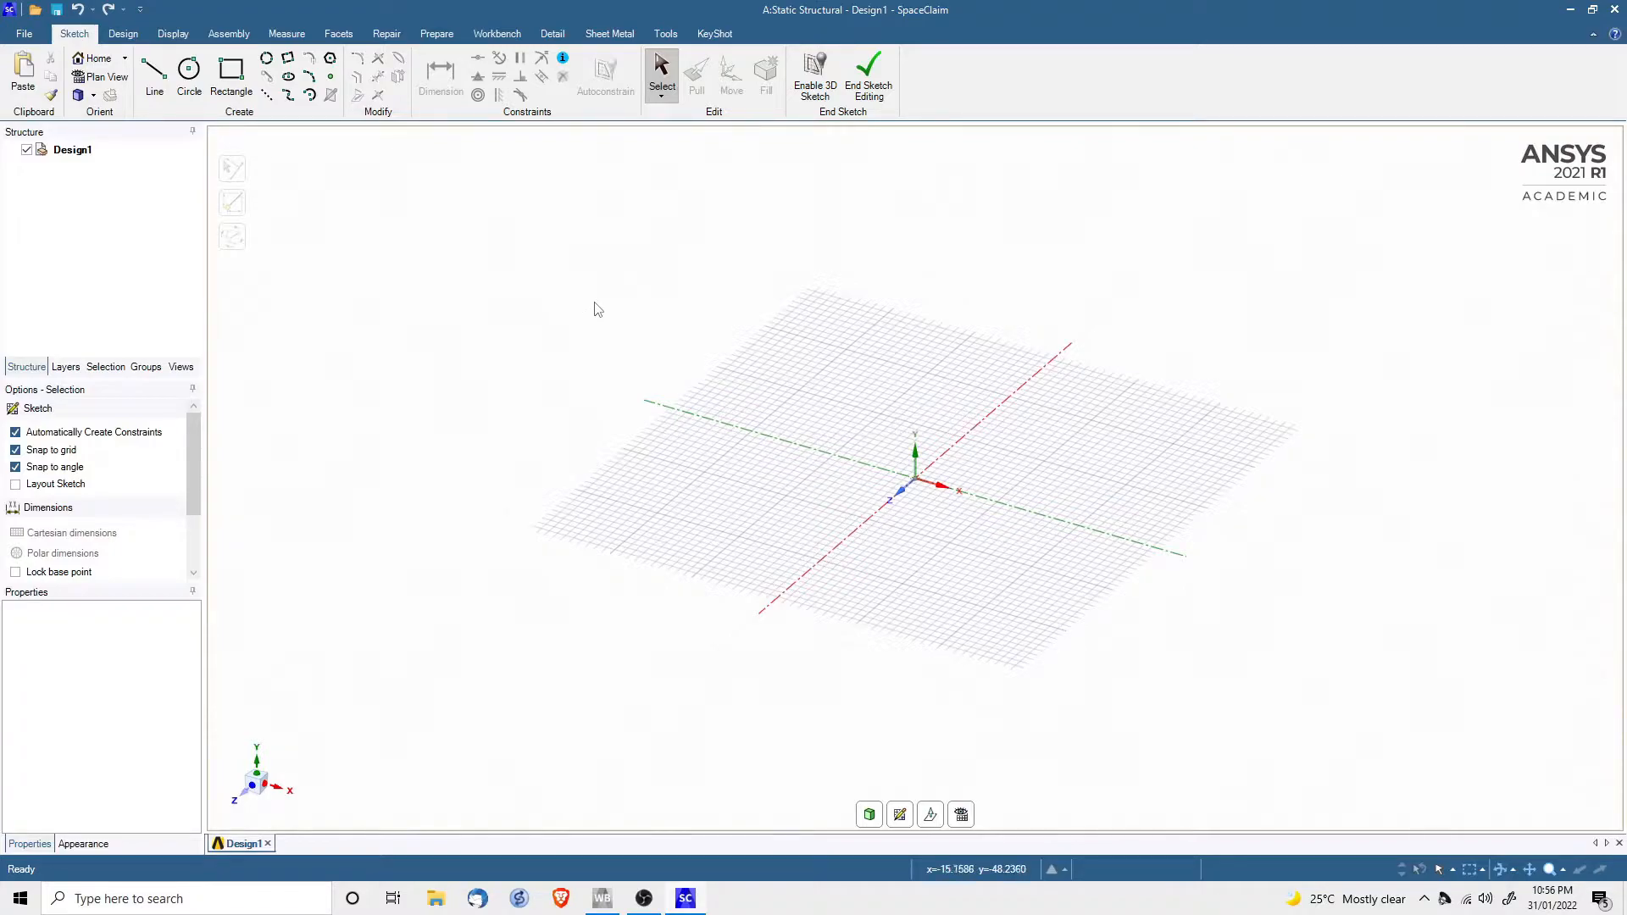
Sketch a 1000 mm by 1000 mm rectangle with one corner at the origin and end sketch editing
click(235, 78)
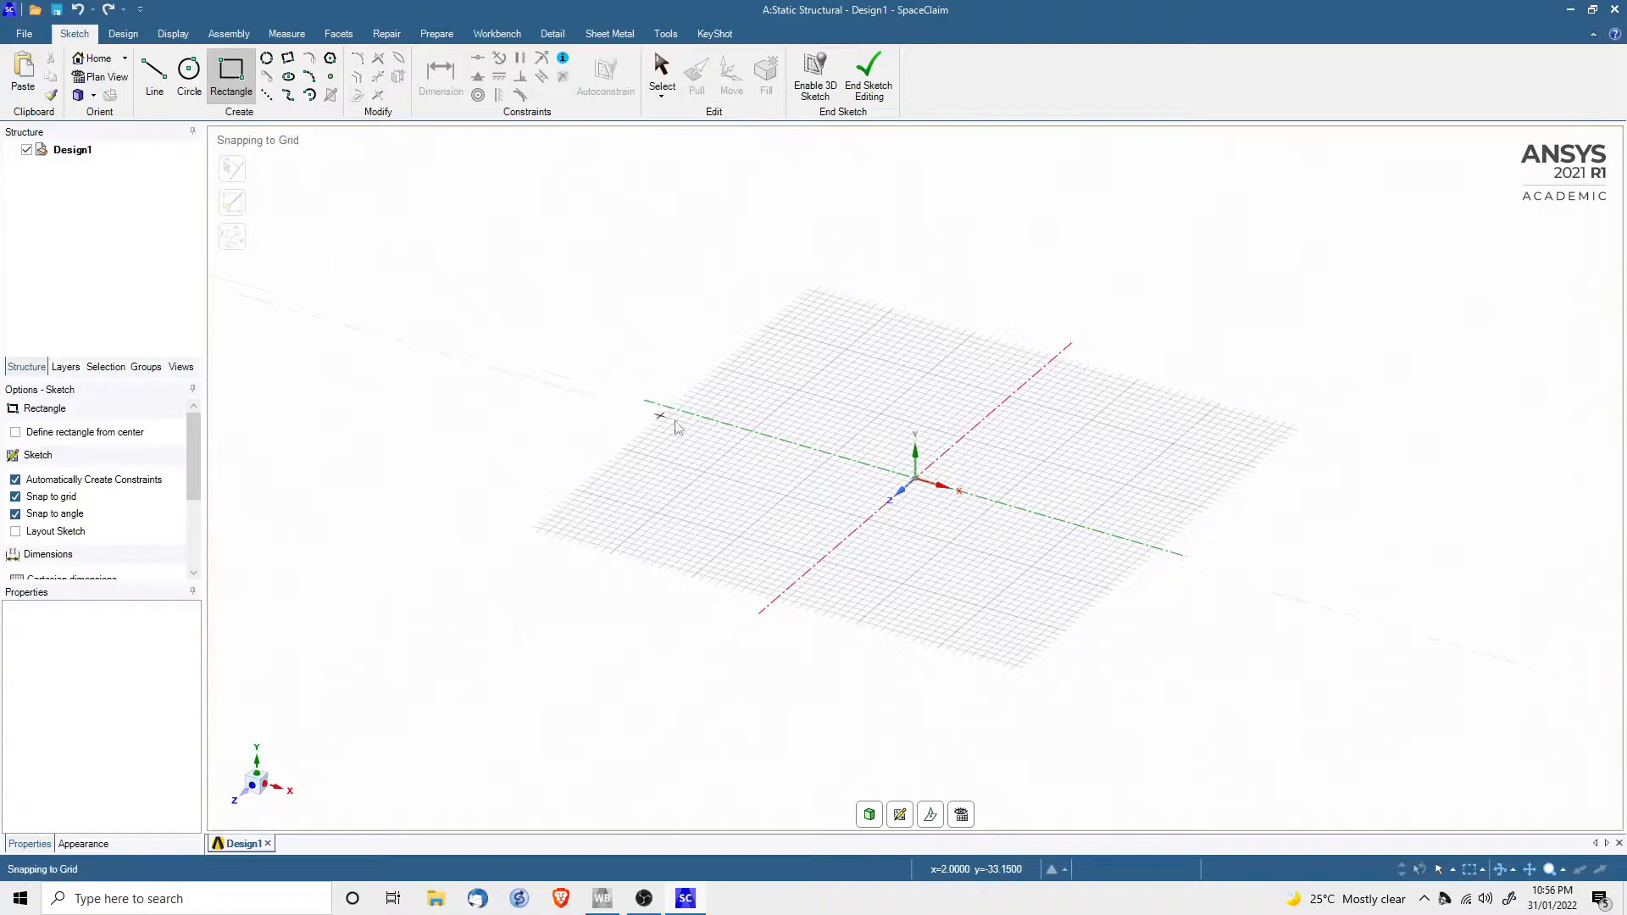
click(916, 482)
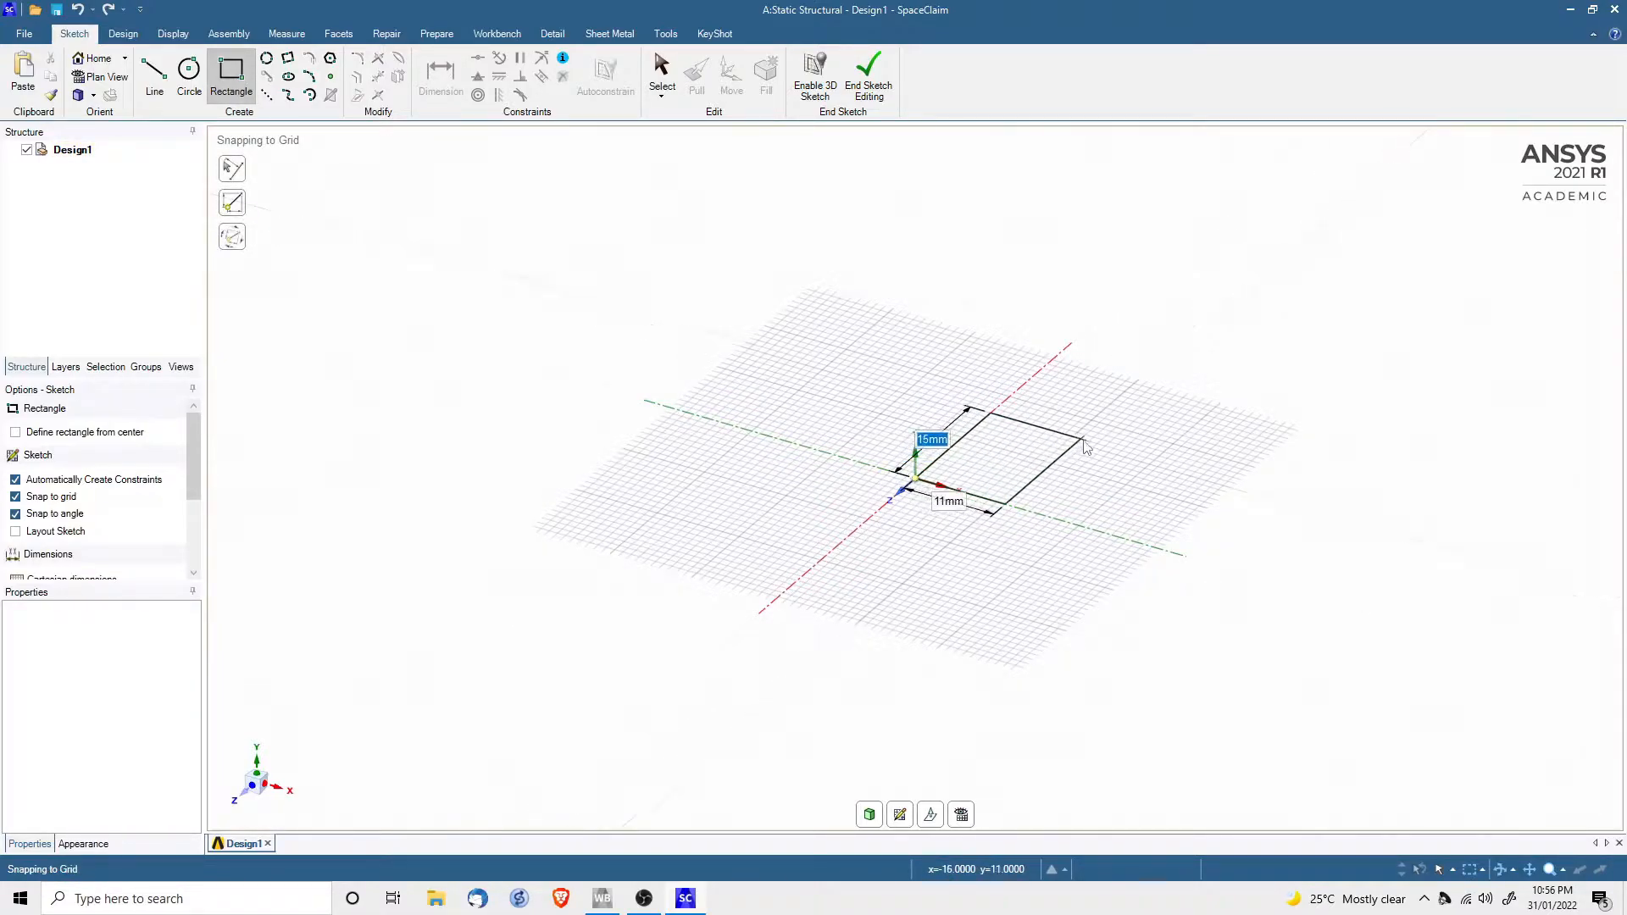
text(1000)
scroll(1095, 446, down, 10)
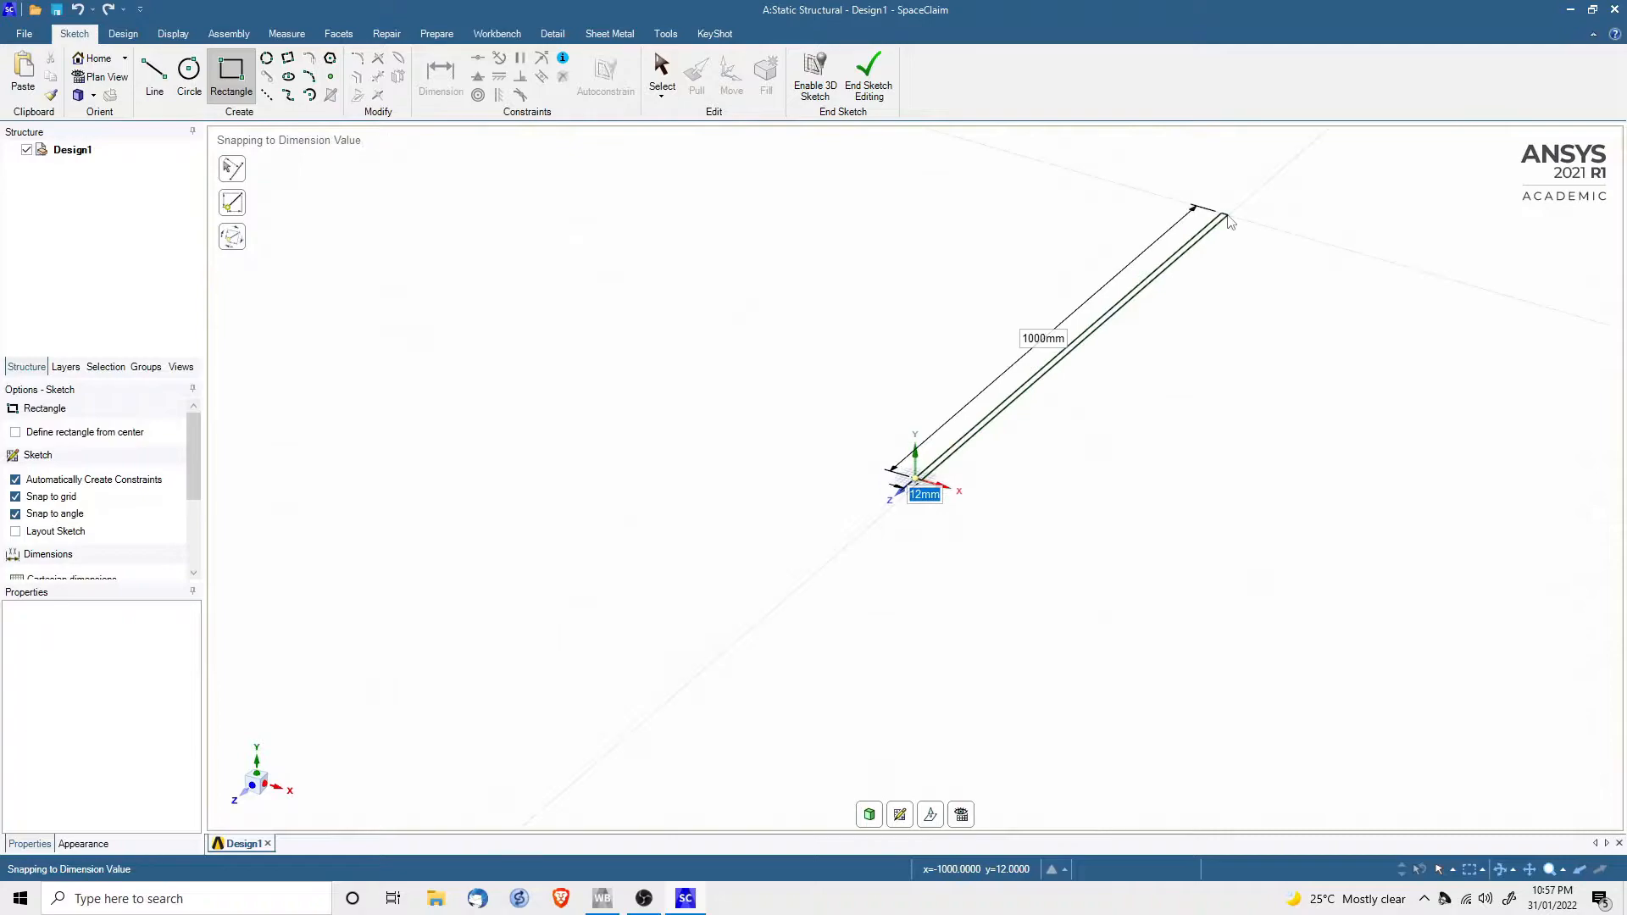
text(1000)
key(Return)
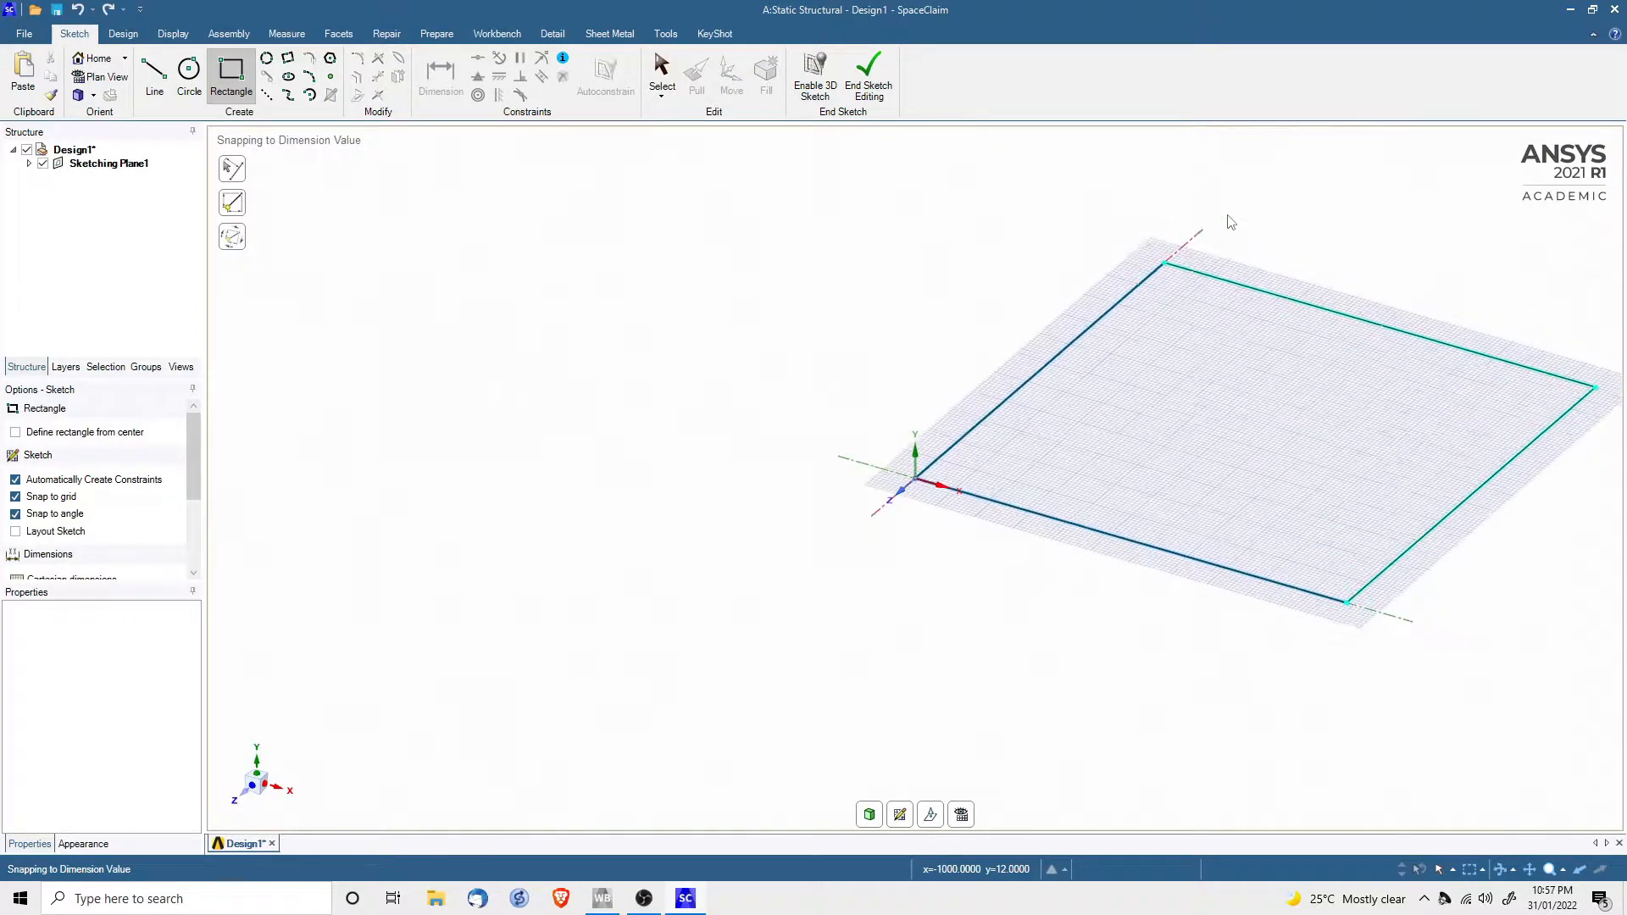
click(1251, 575)
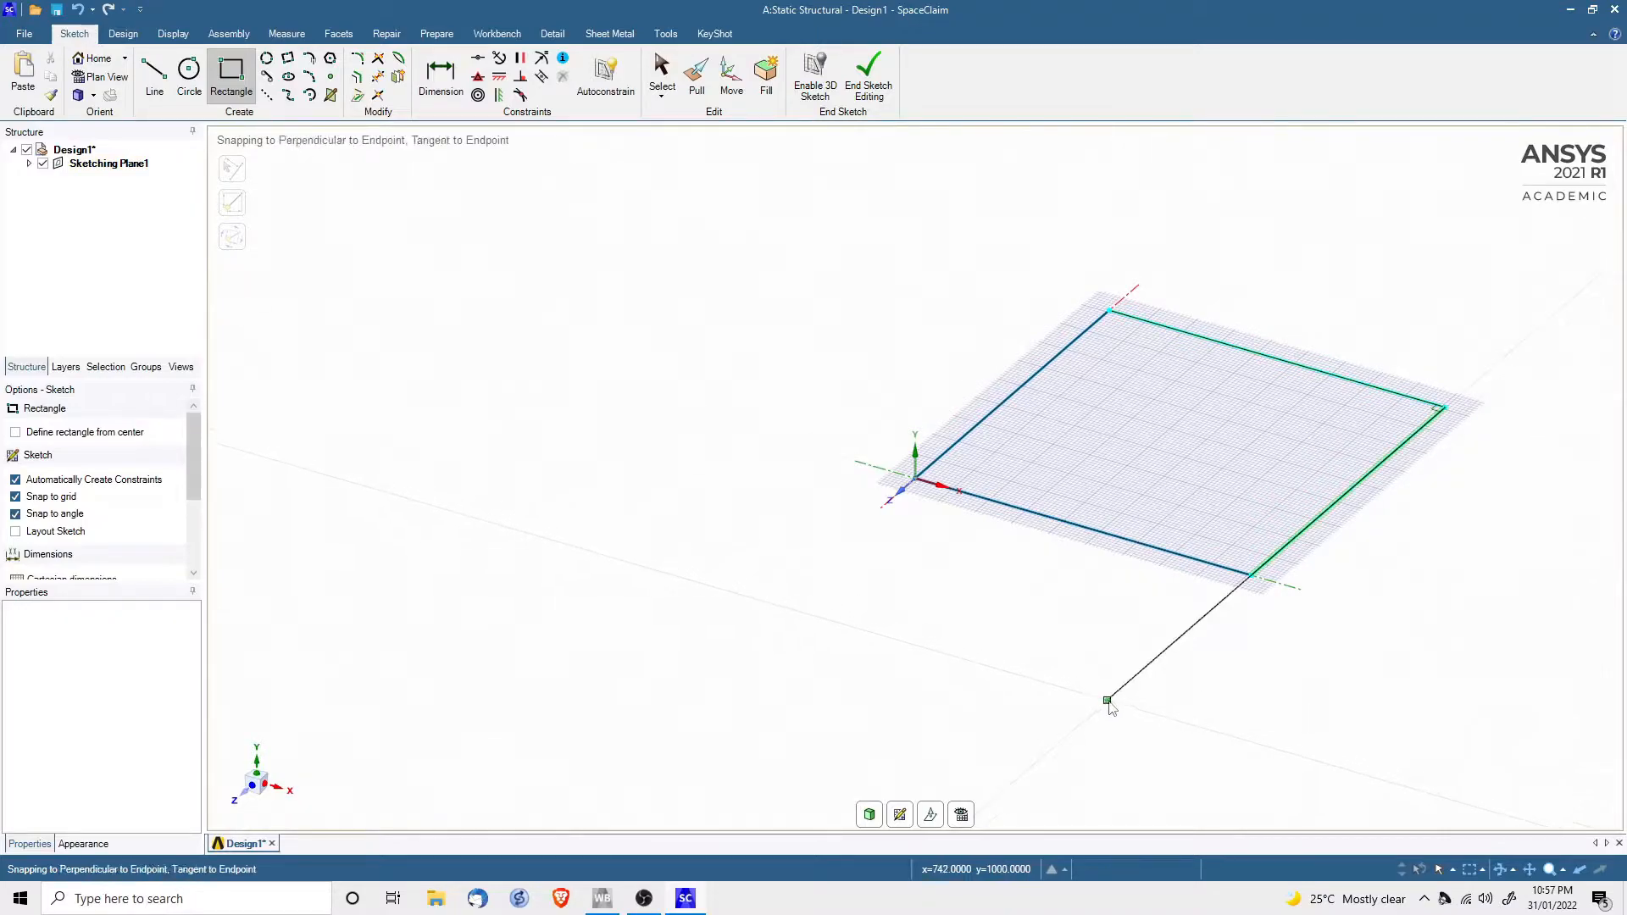
key(Escape)
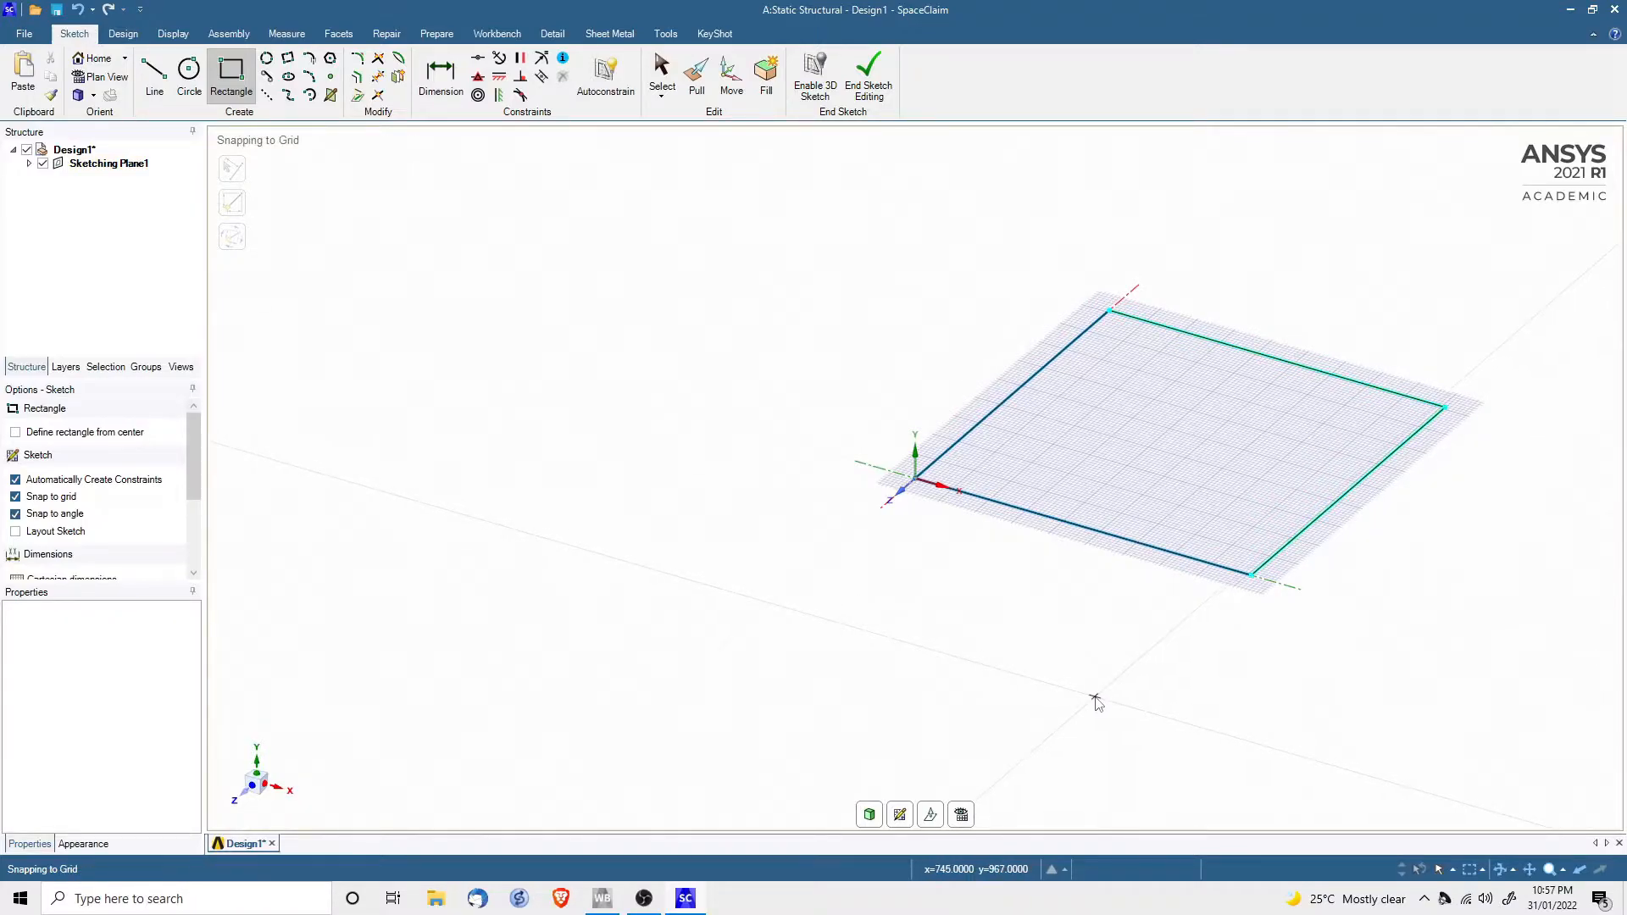
click(872, 92)
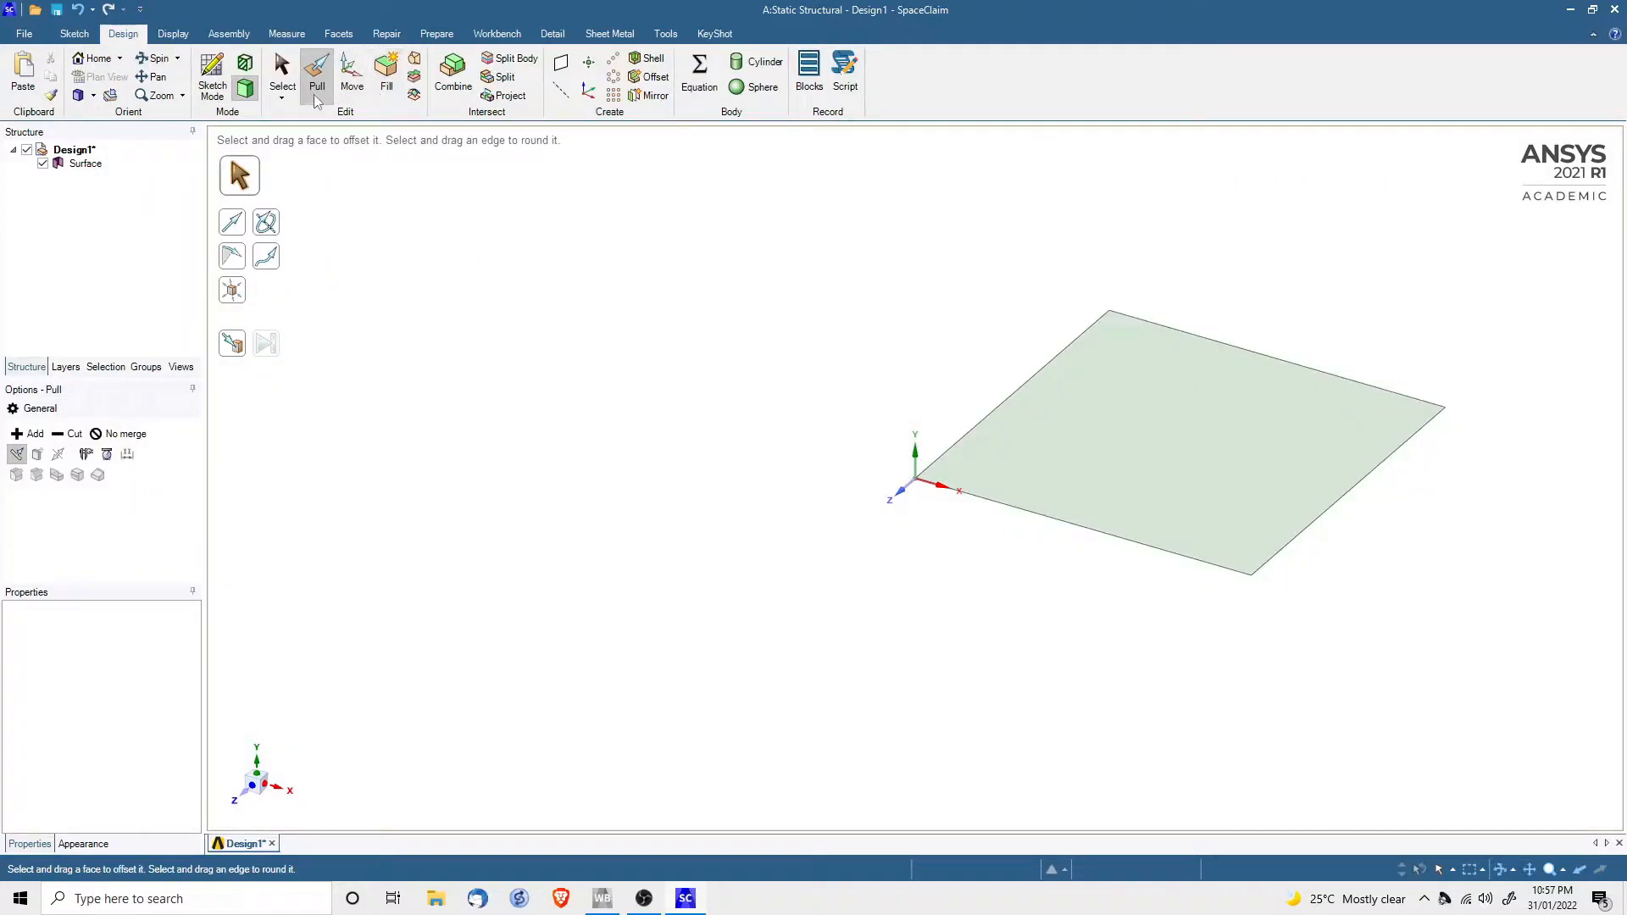
Pull the square surface upward 1000 mm into a solid cube
click(1156, 448)
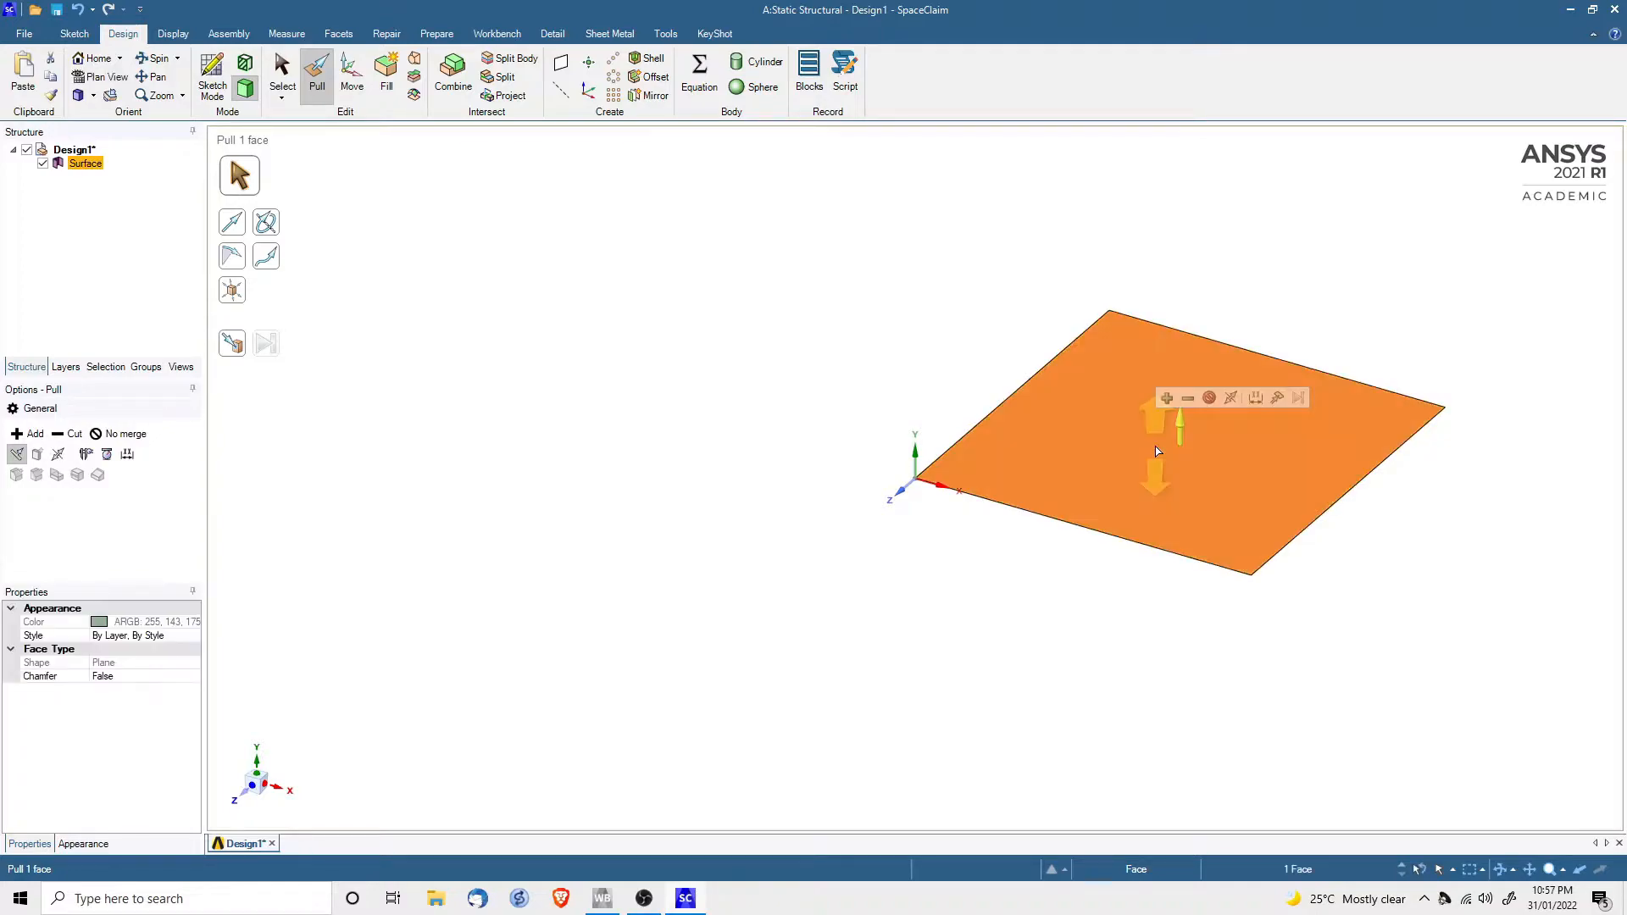
drag(1180, 428, 1180, 270)
text(1000)
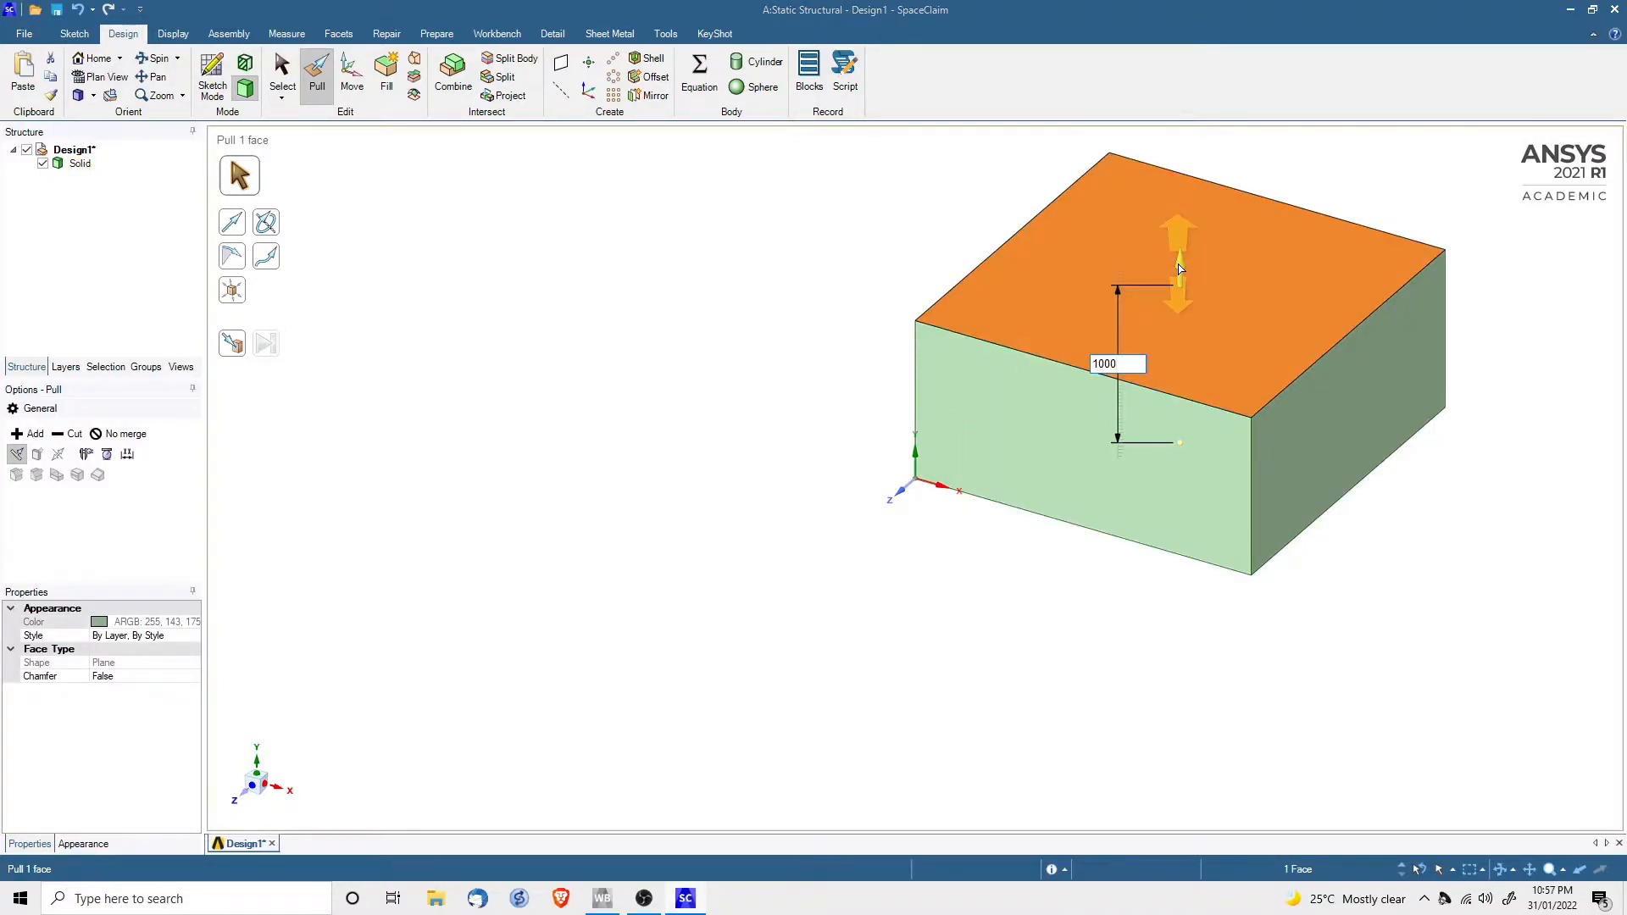
key(Return)
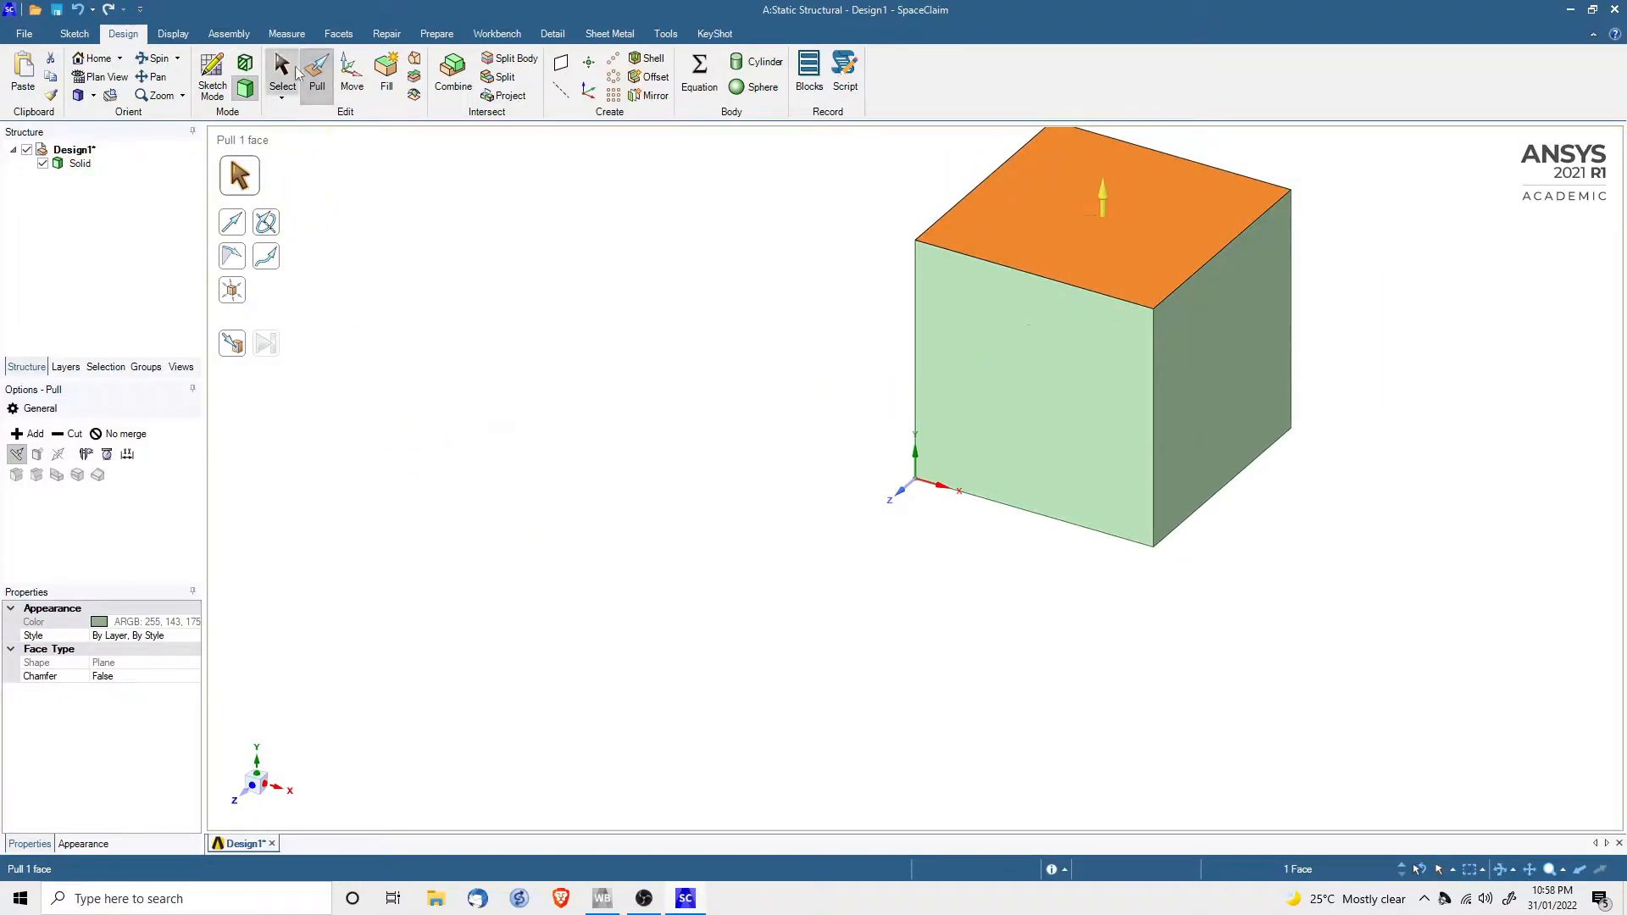
Close SpaceClaim and open the Static Structural system's Model in Mechanical
click(285, 74)
middle_drag(900, 495, 961, 418)
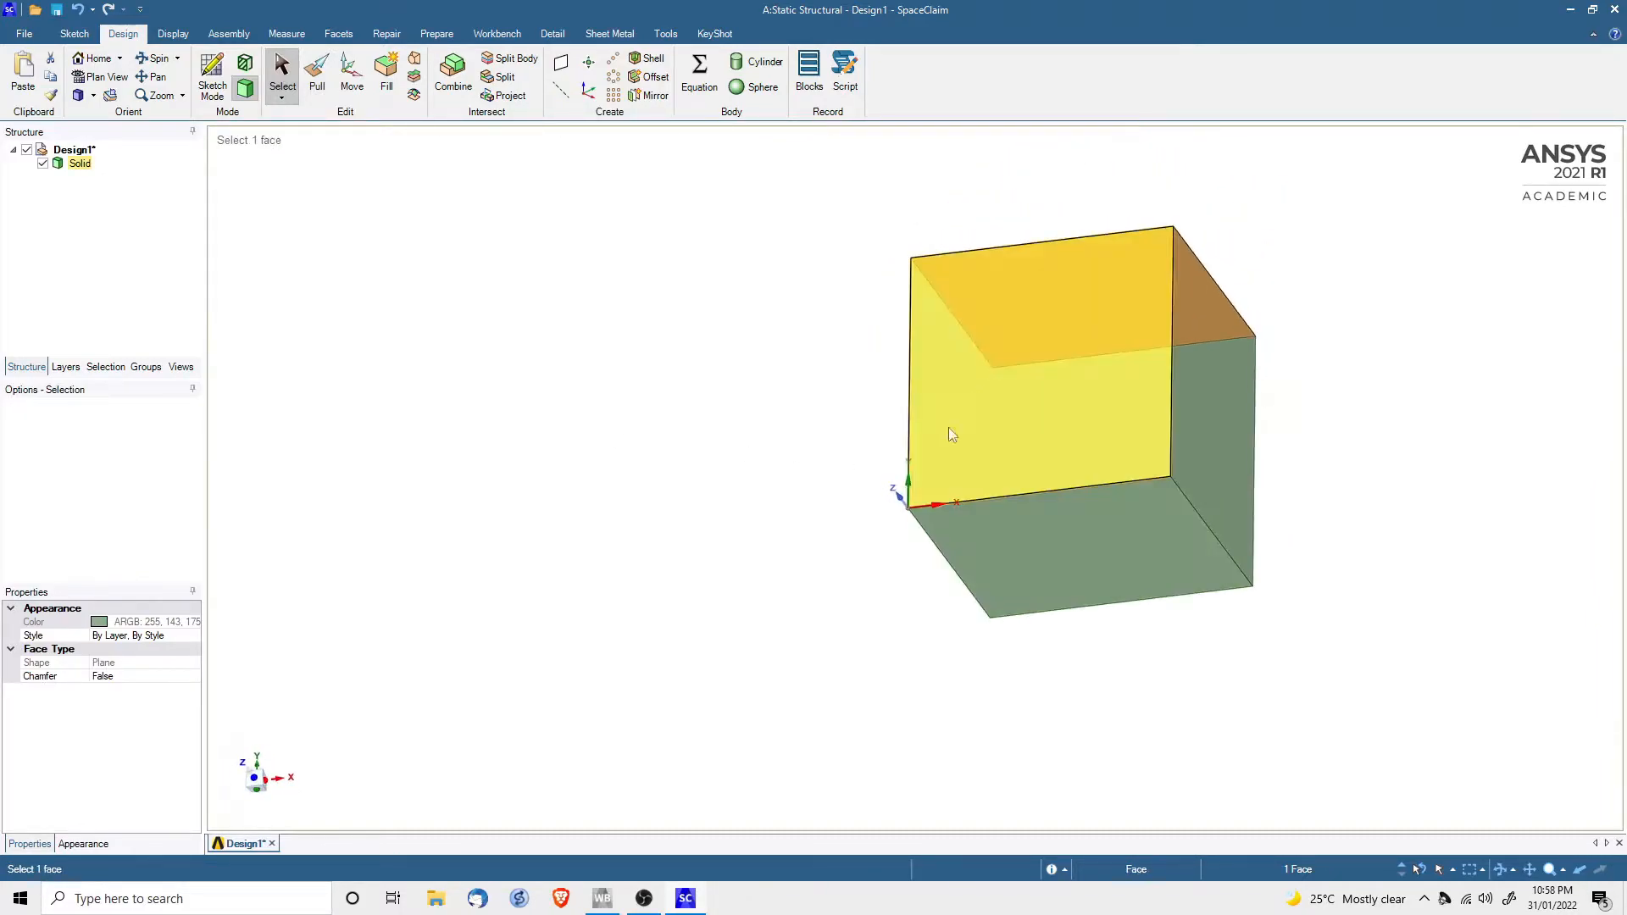
ctrl+middle_drag(1072, 425, 1012, 509)
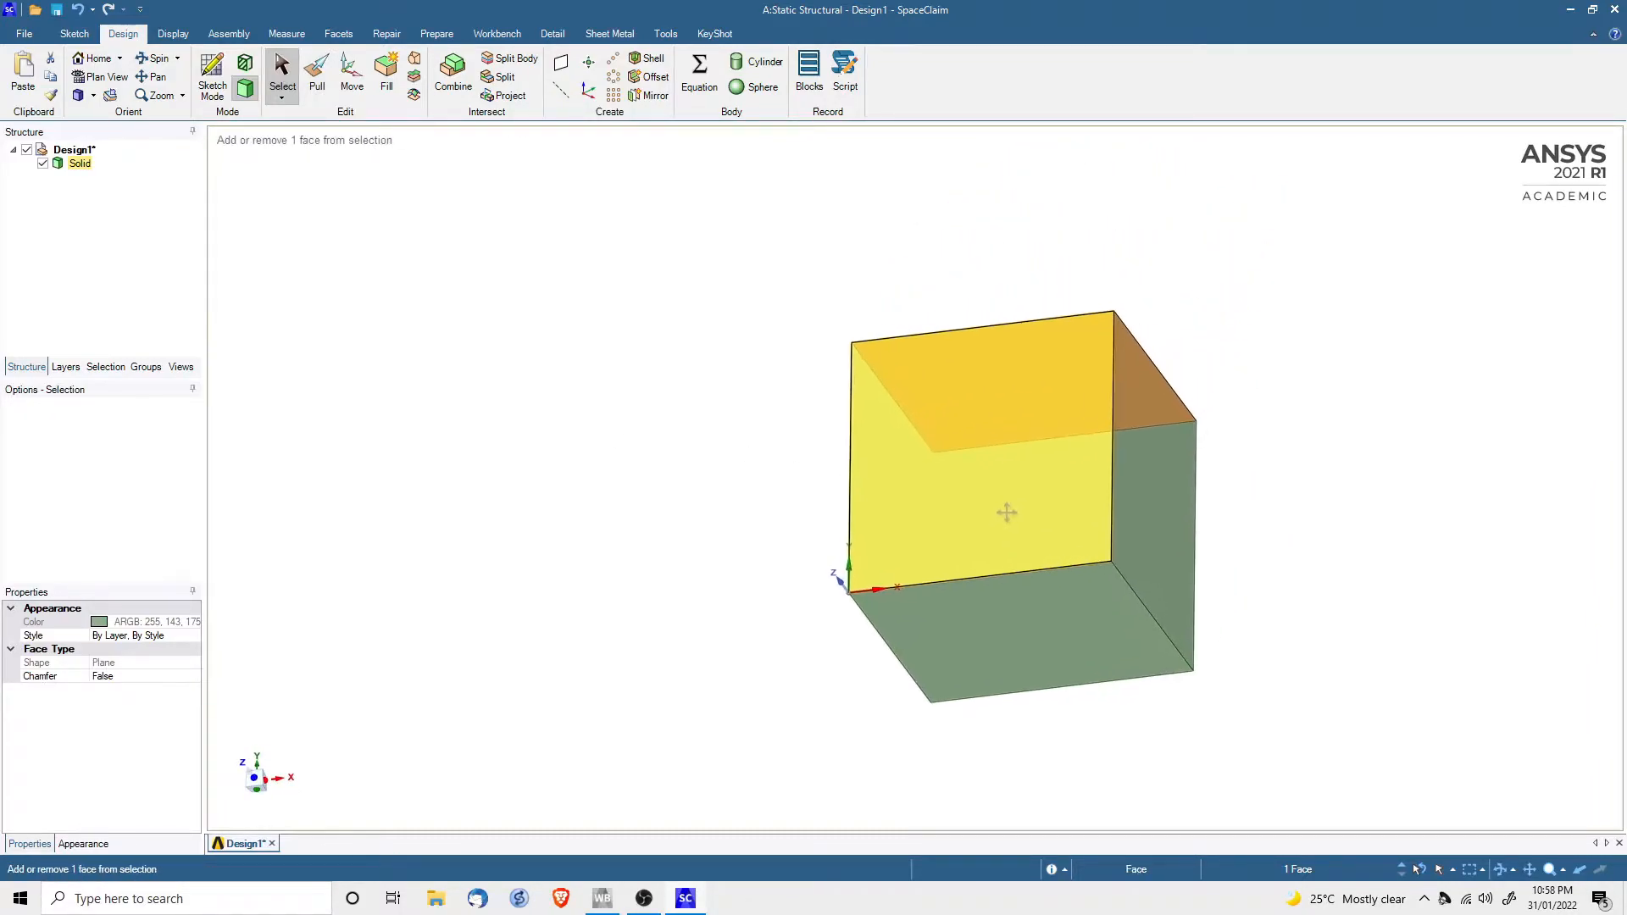
middle_drag(989, 450, 887, 615)
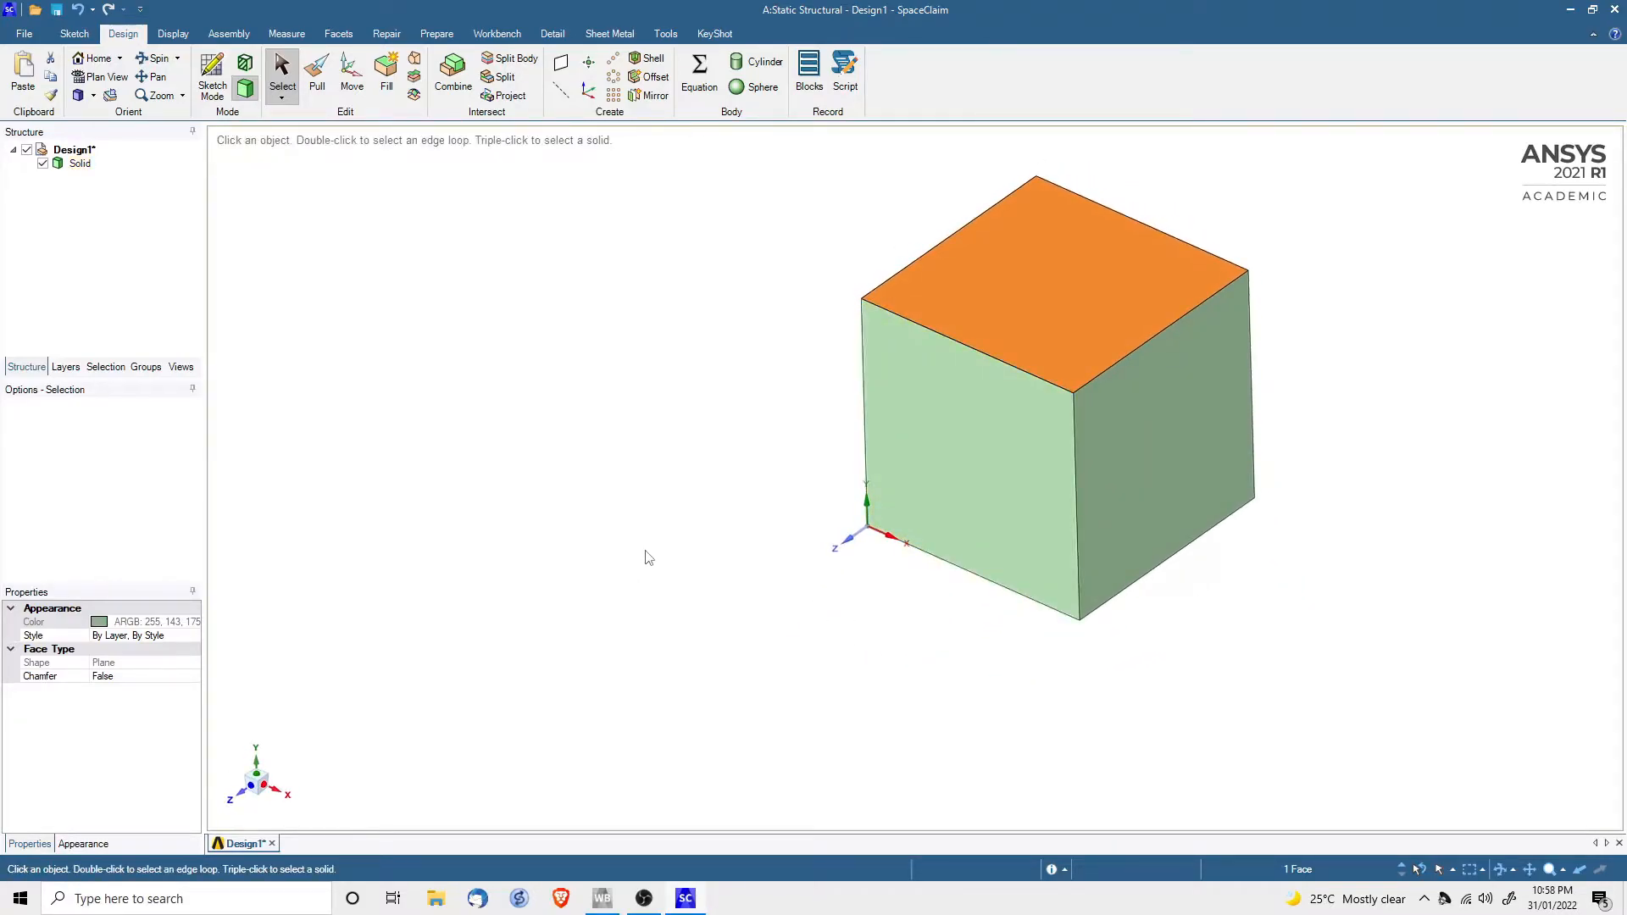
click(1615, 10)
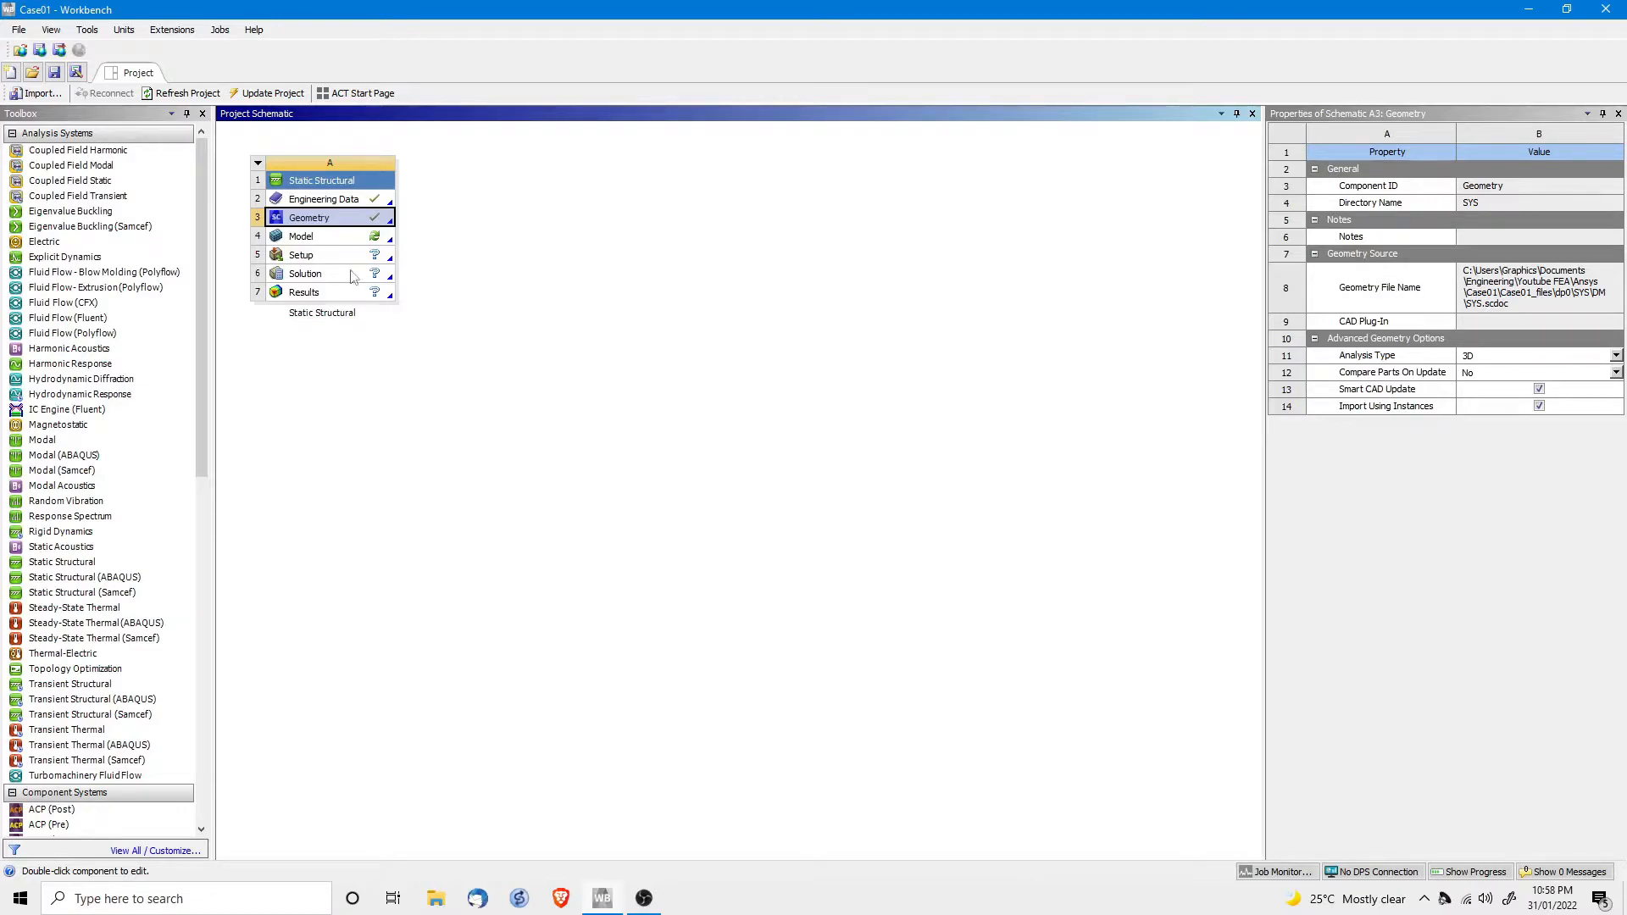
click(307, 241)
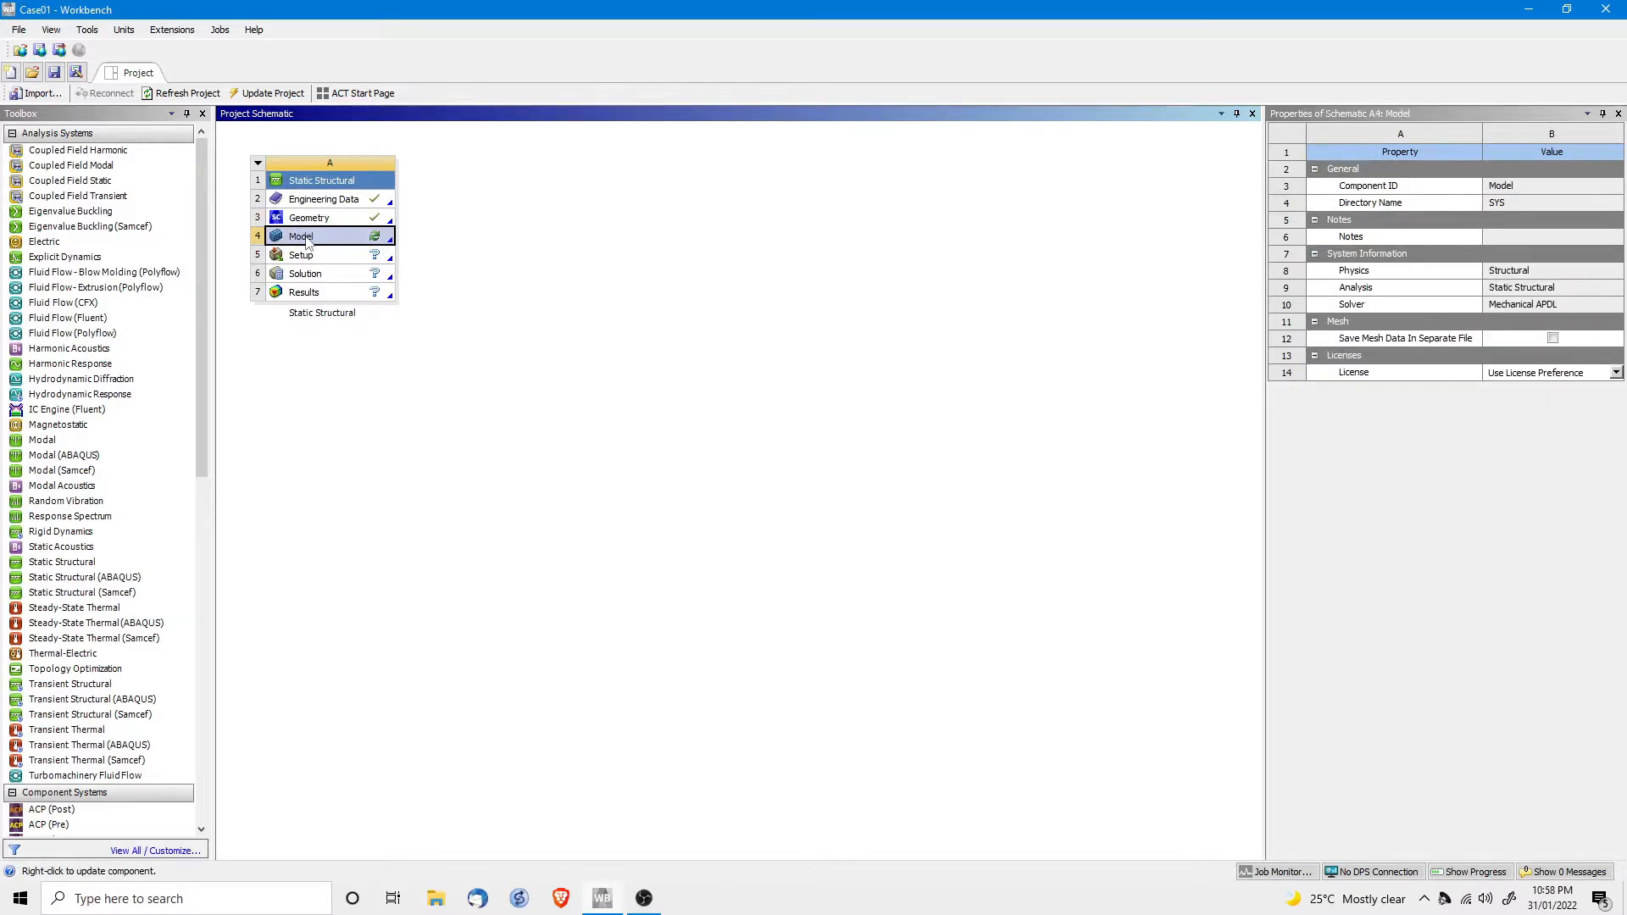
double_click(306, 241)
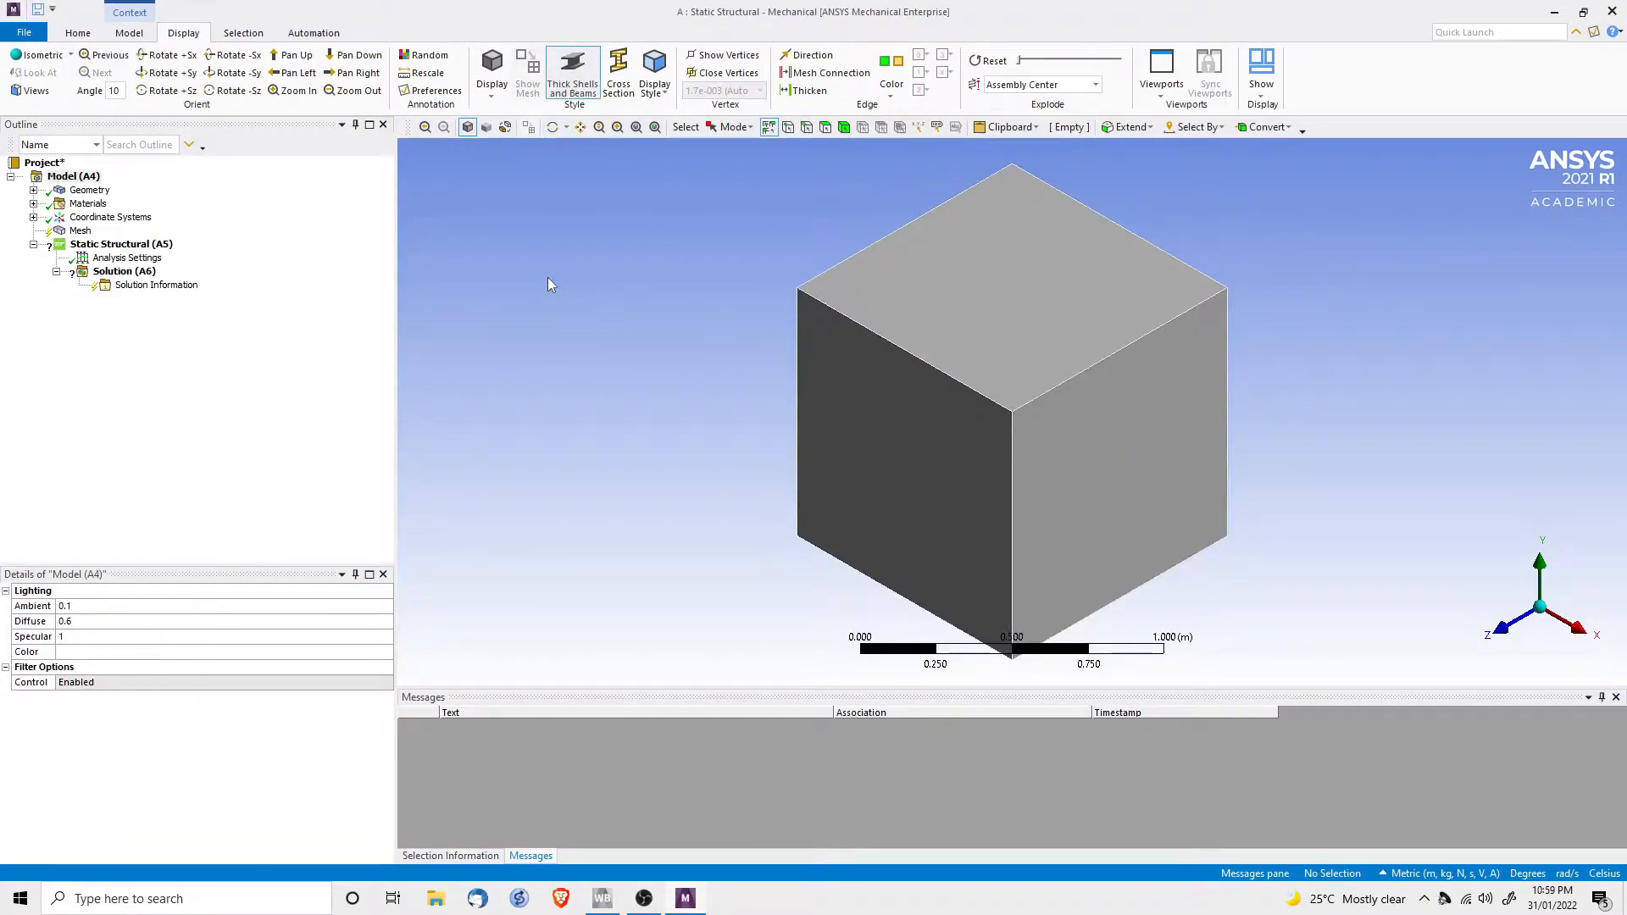
Examine the Geometry and Materials branches of the model, including the properties of Structural Steel
click(33, 190)
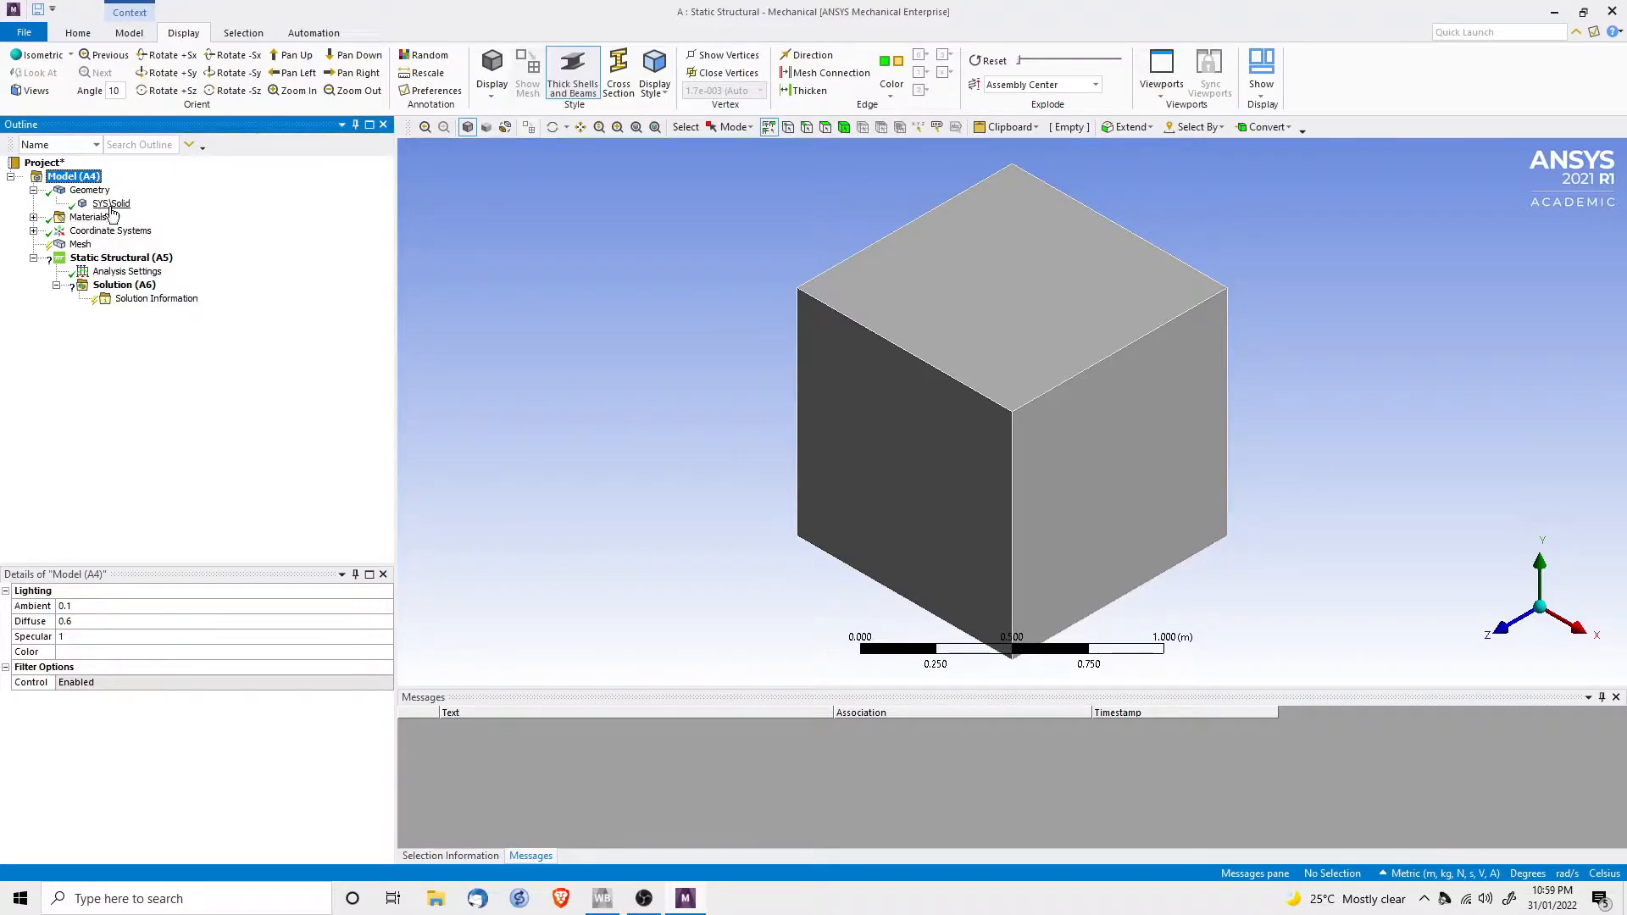
click(33, 190)
click(33, 203)
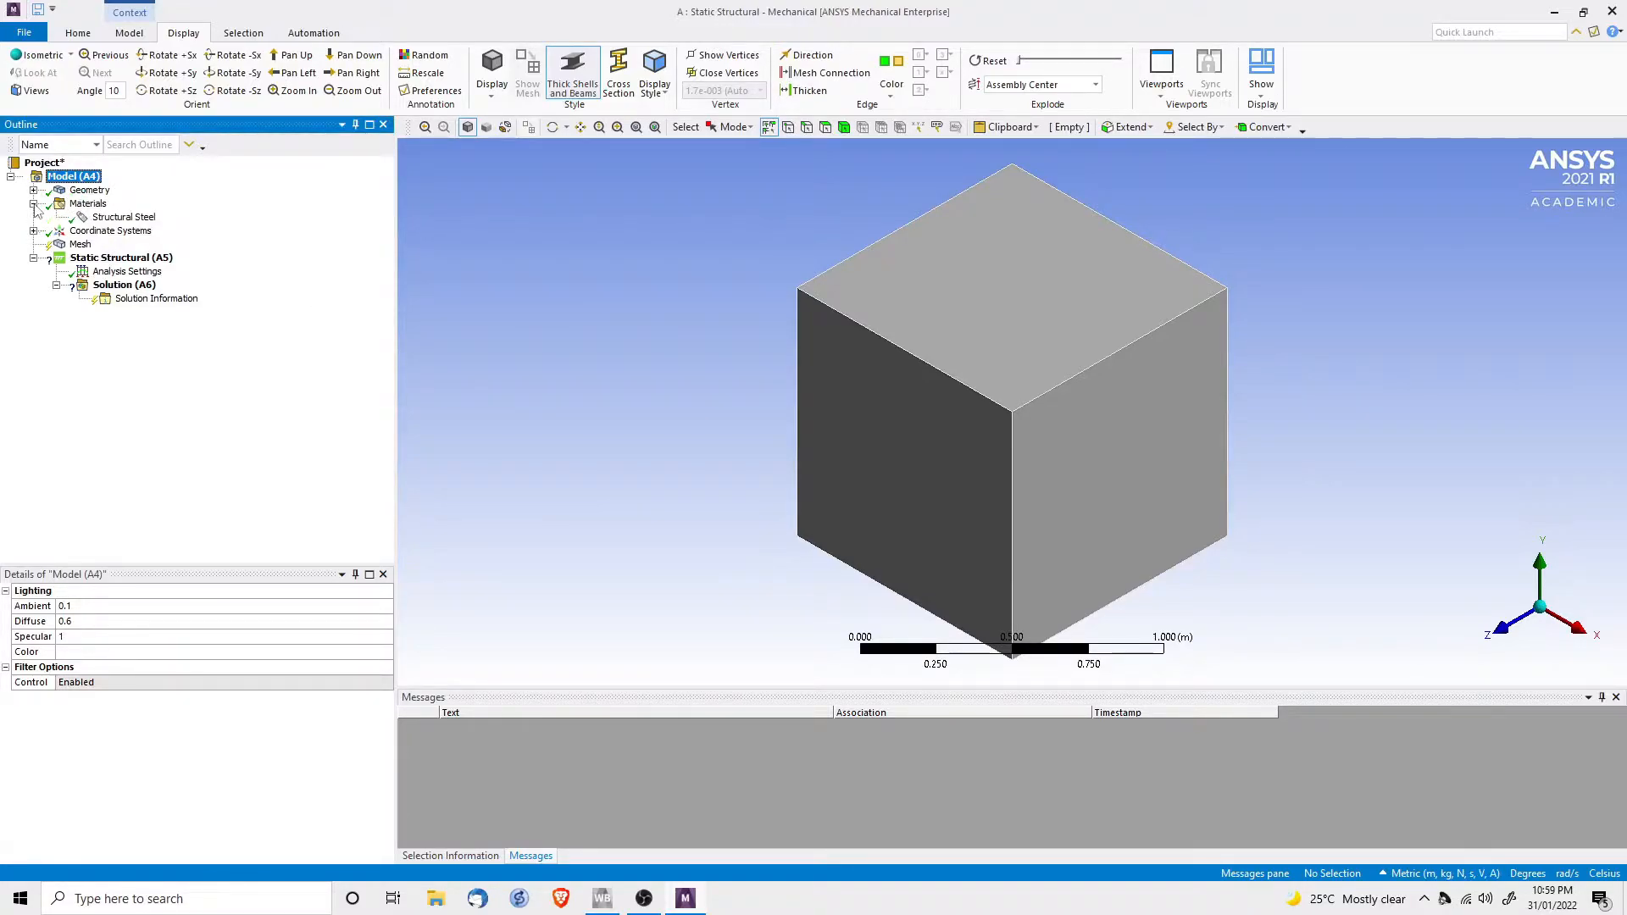
click(123, 217)
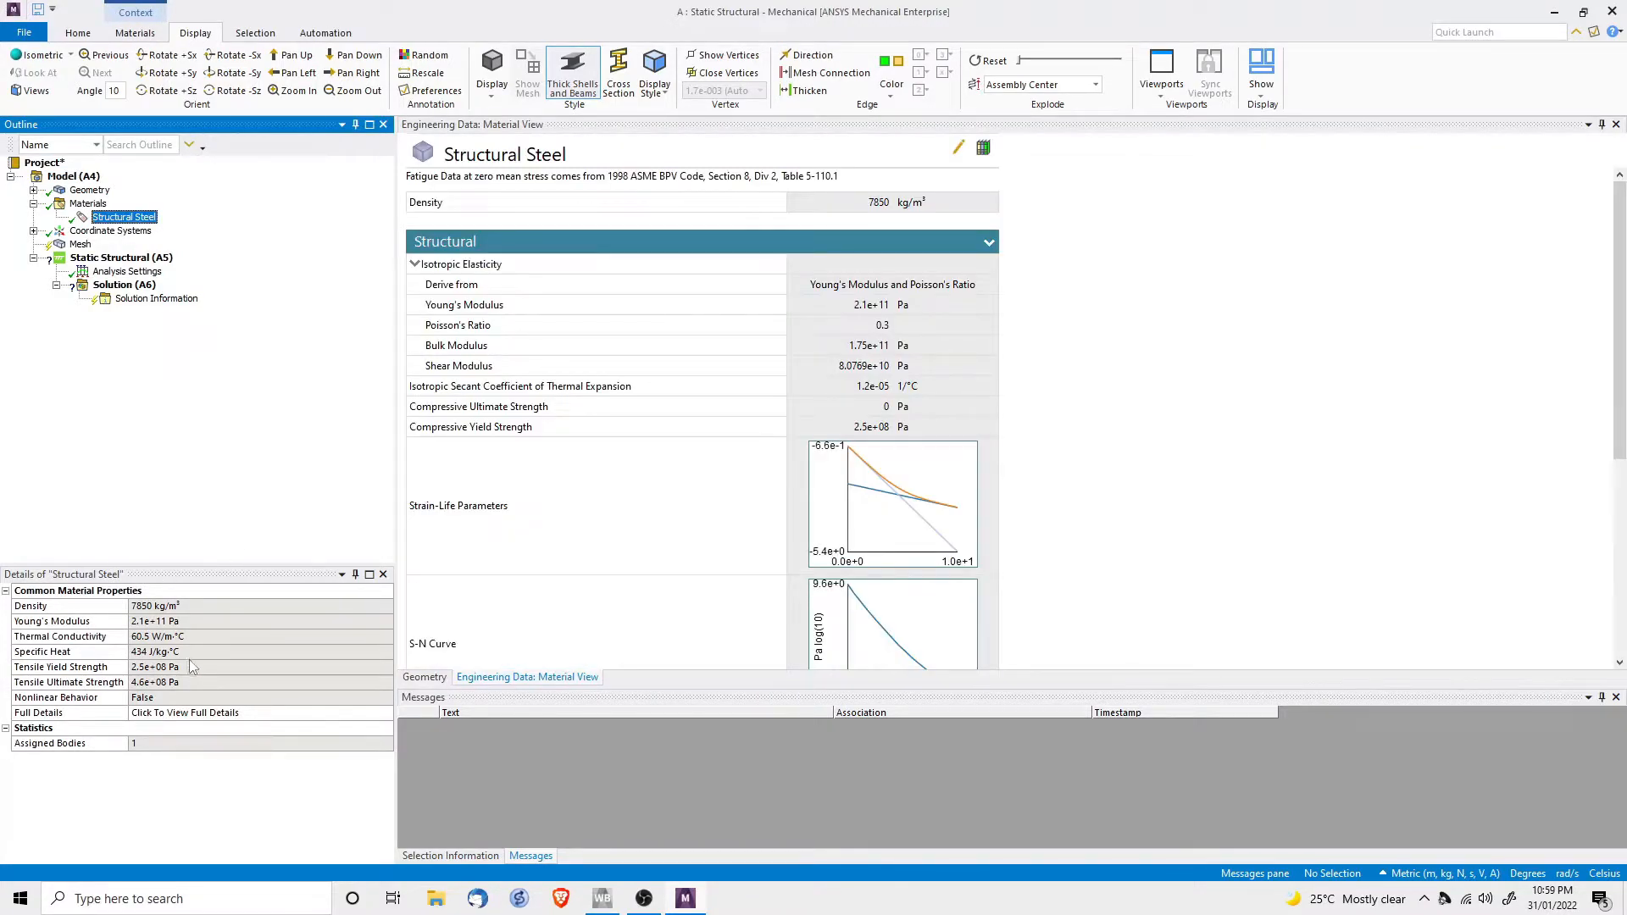
click(33, 205)
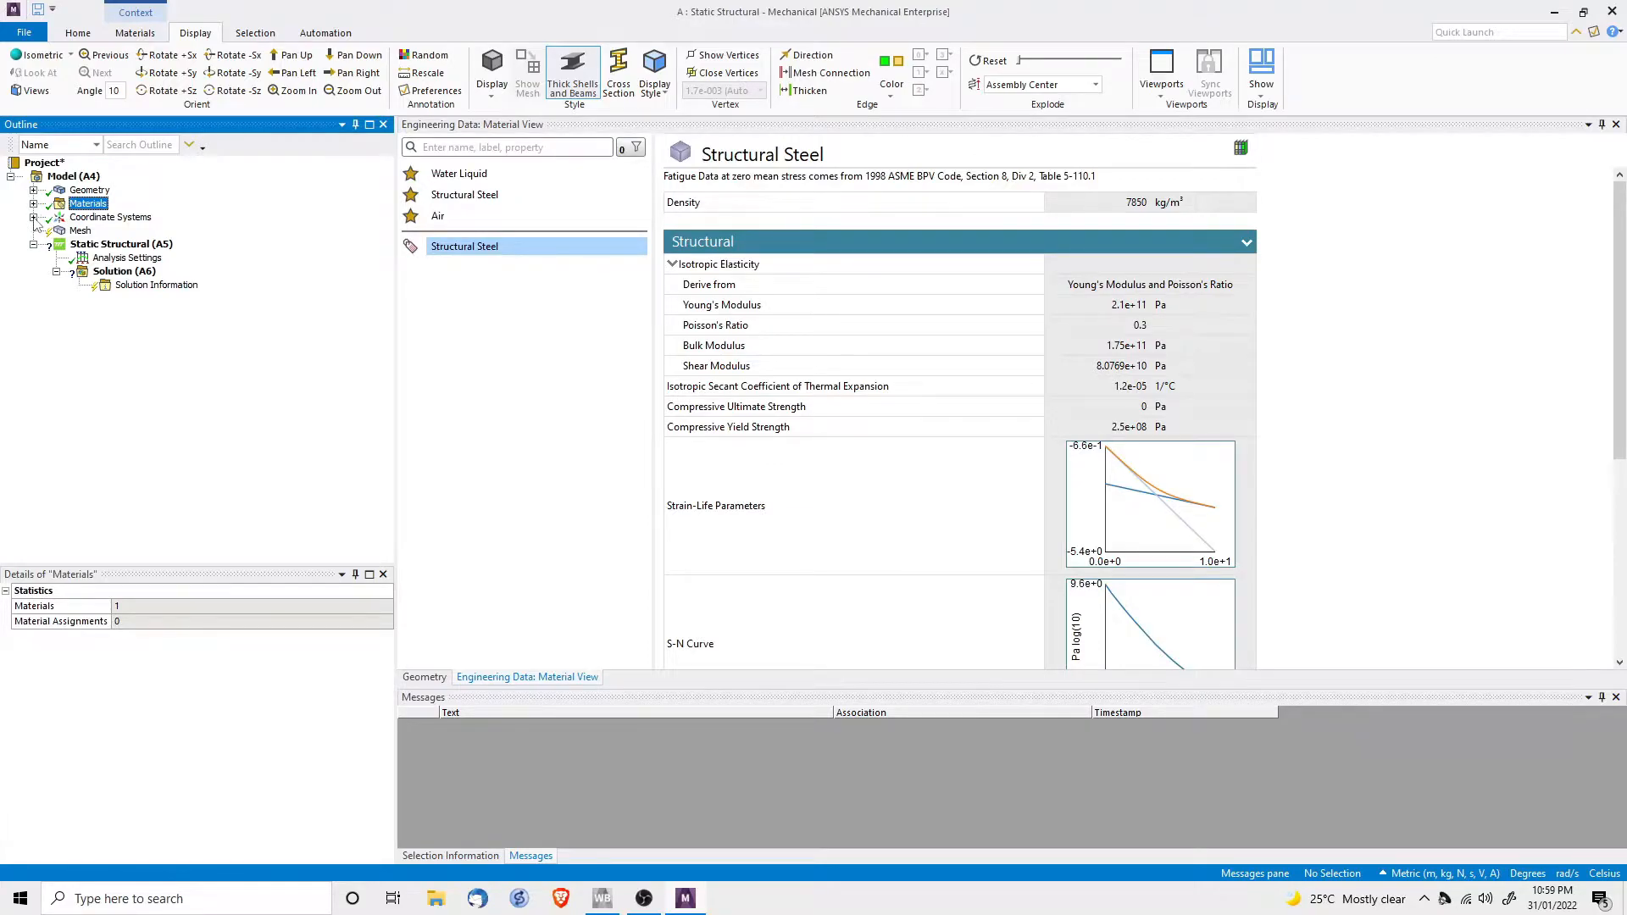
Set the mesh's defeature size to 0.1 m and generate the mesh on the cube
click(78, 232)
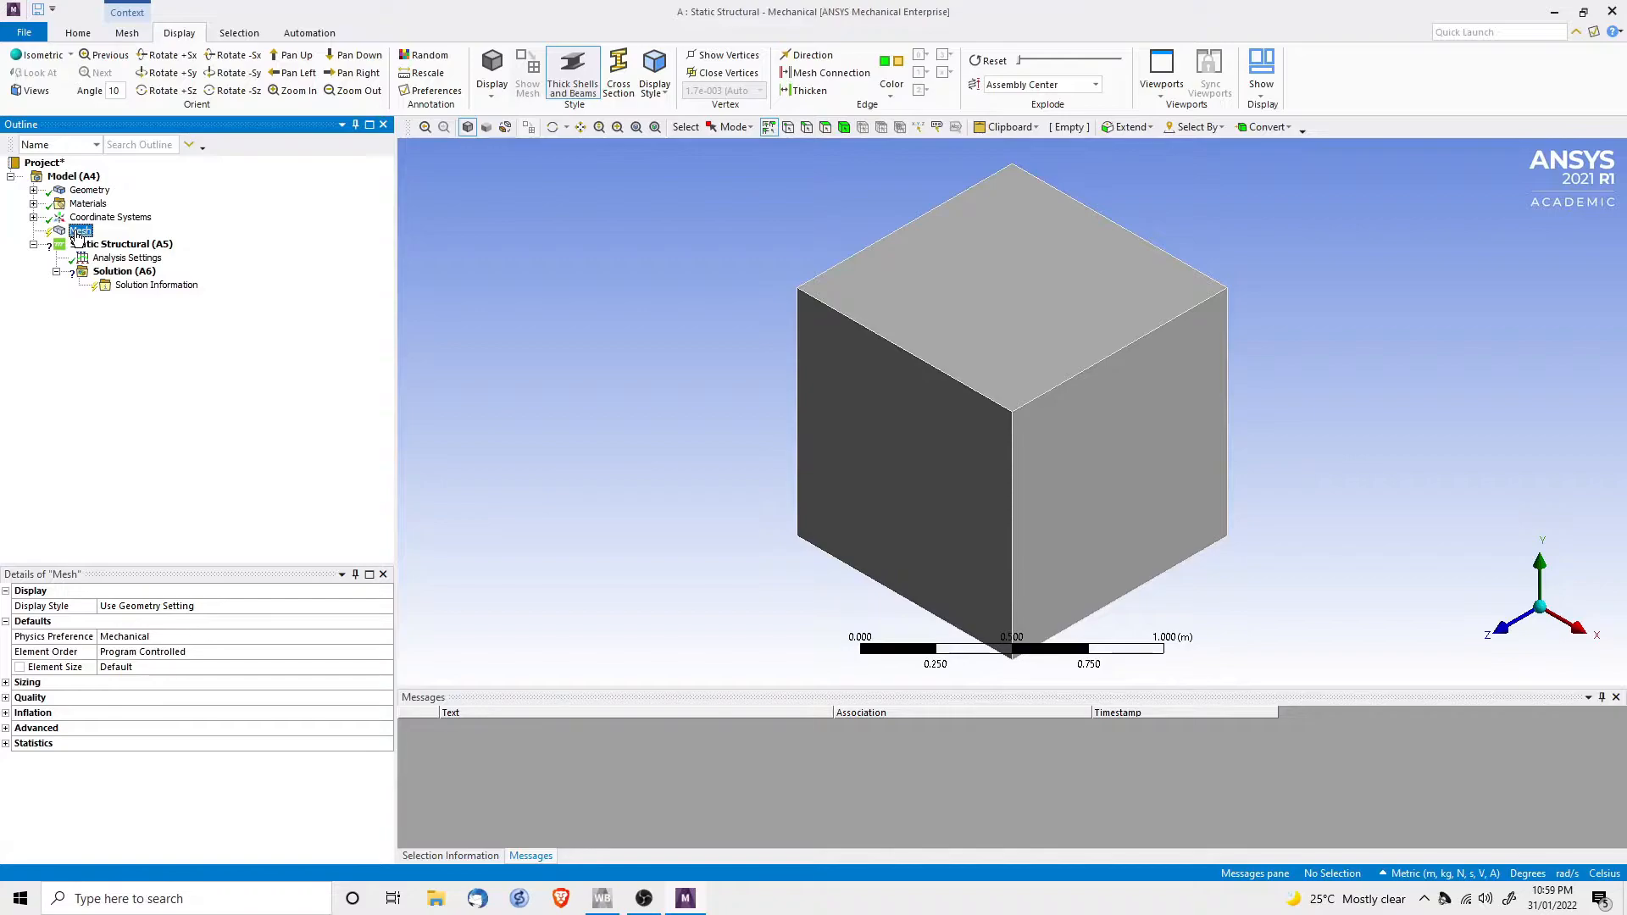
click(6, 683)
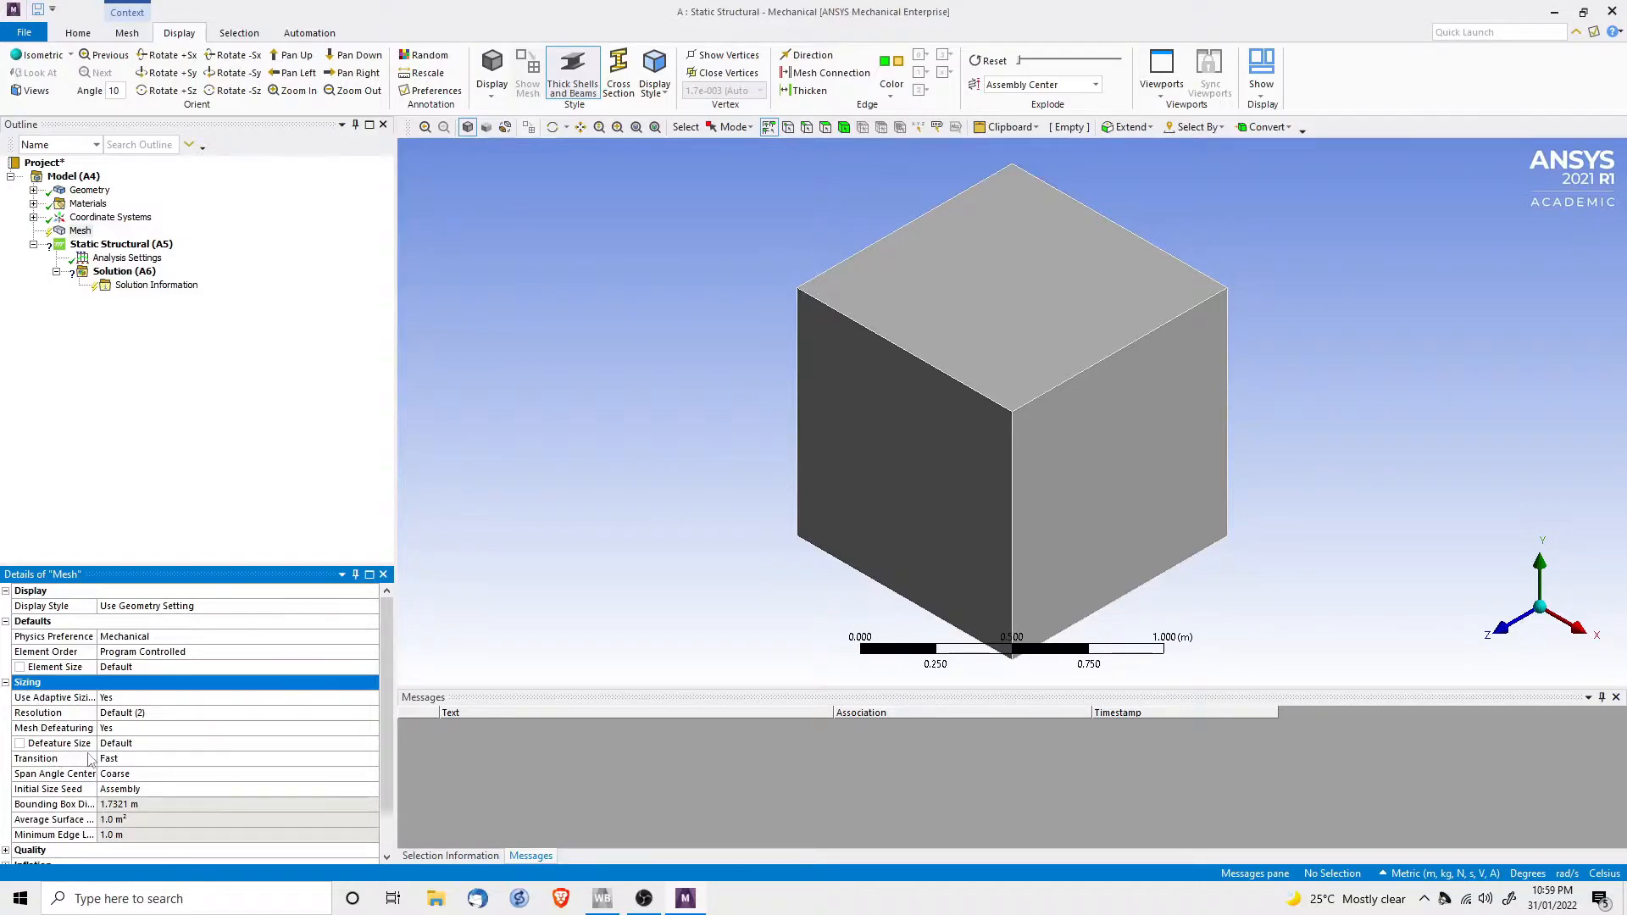
click(167, 743)
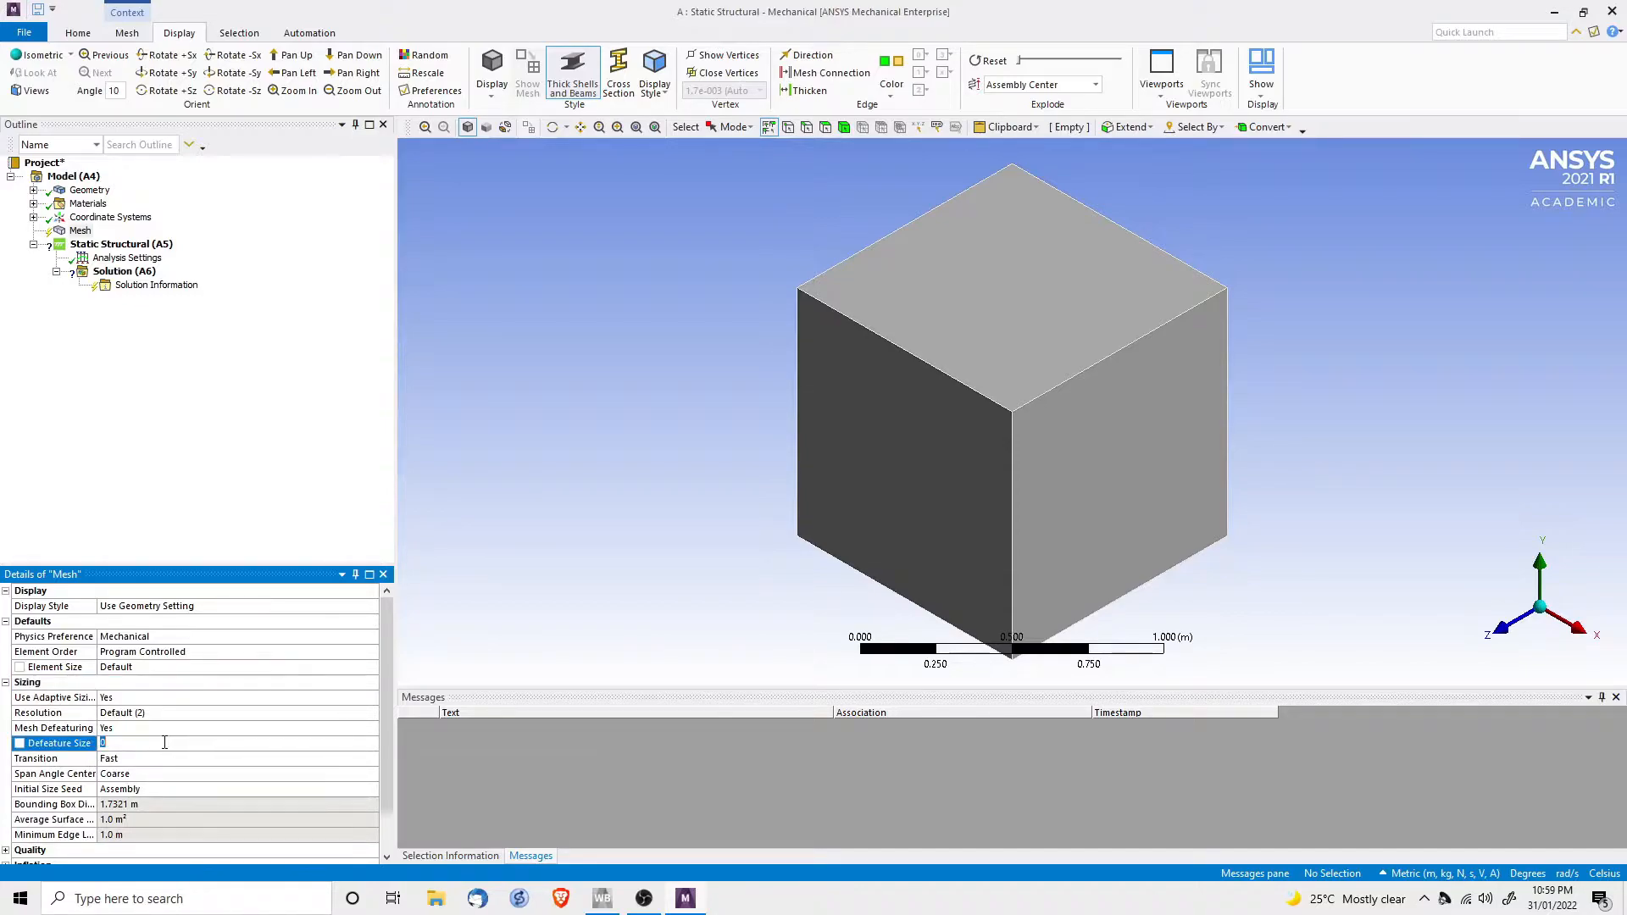
key(Return)
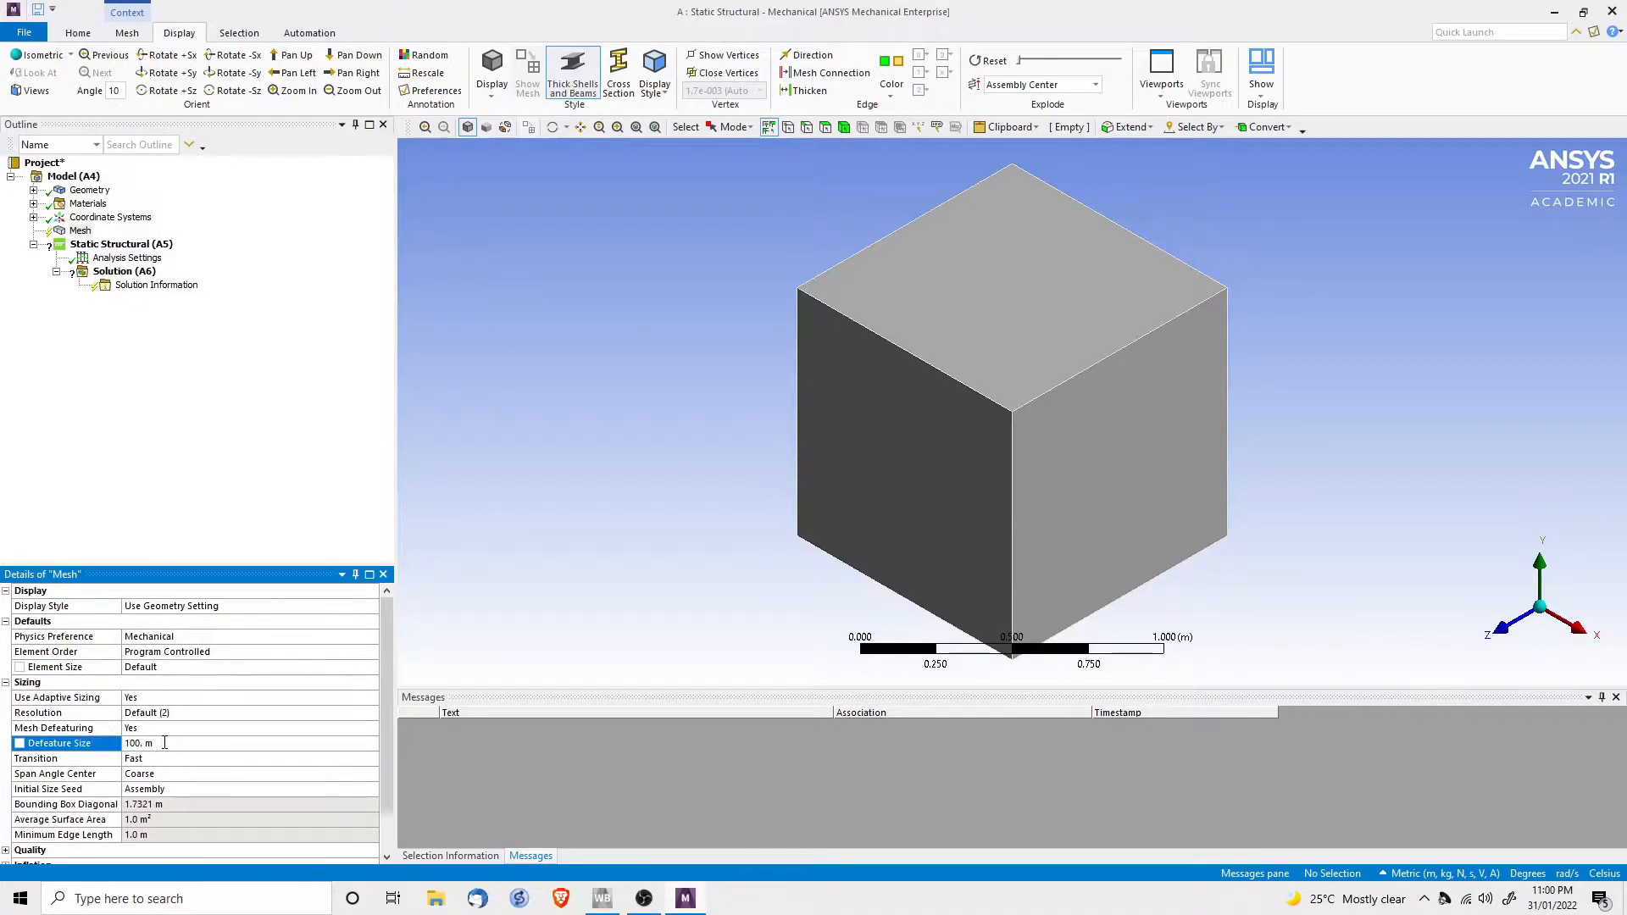
click(161, 743)
key(Return)
click(154, 745)
text(0)
click(166, 398)
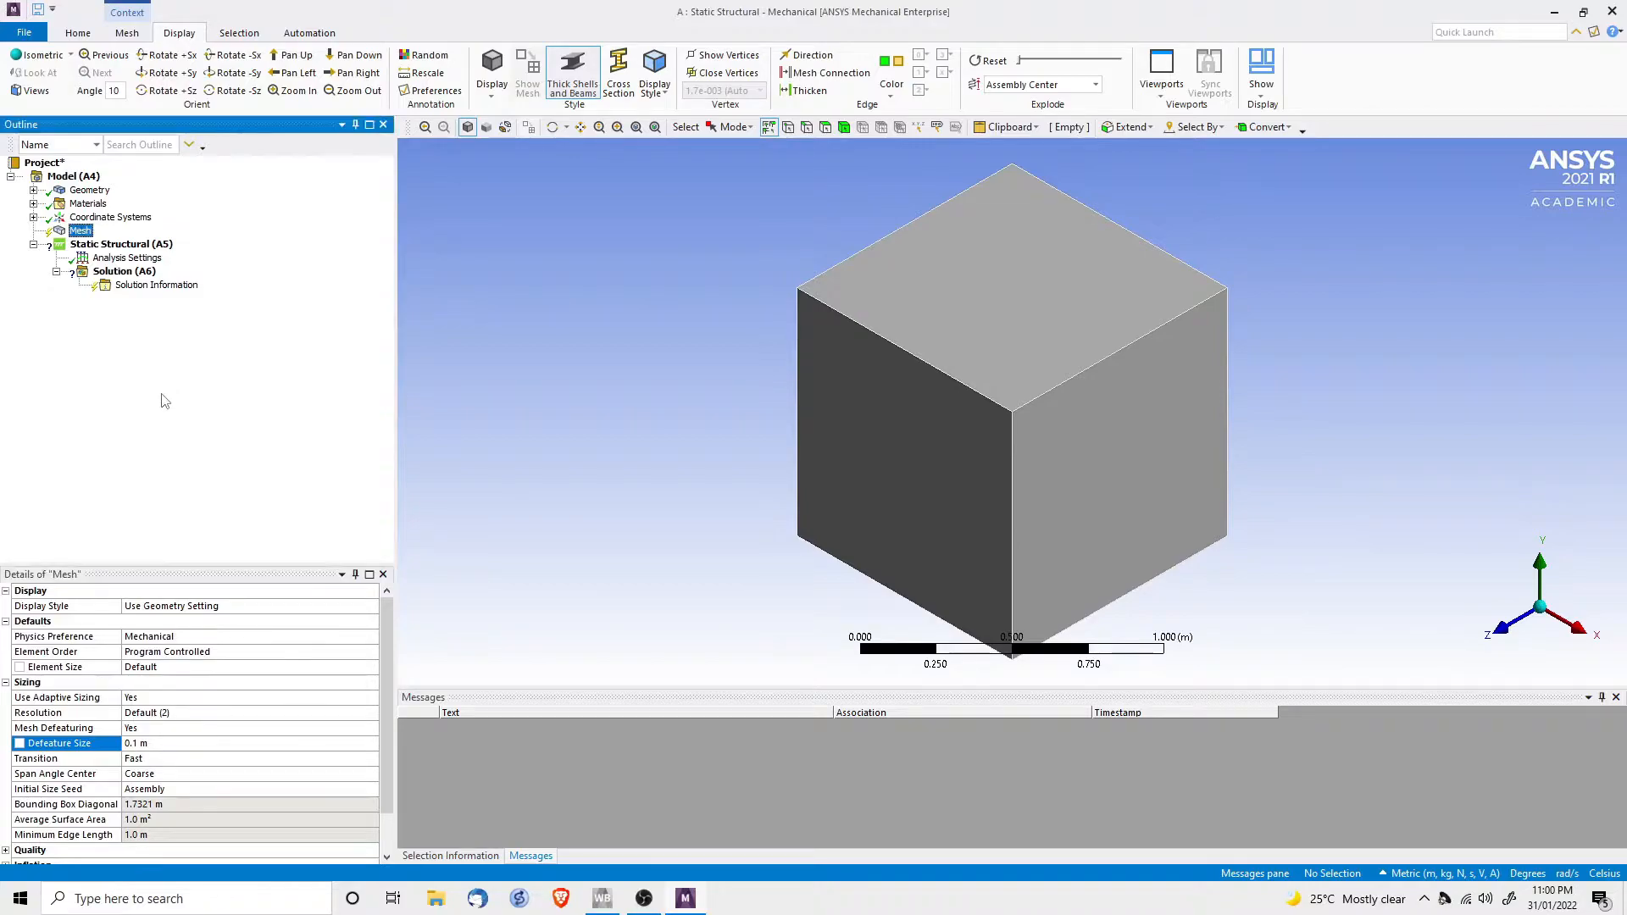
right_click(79, 231)
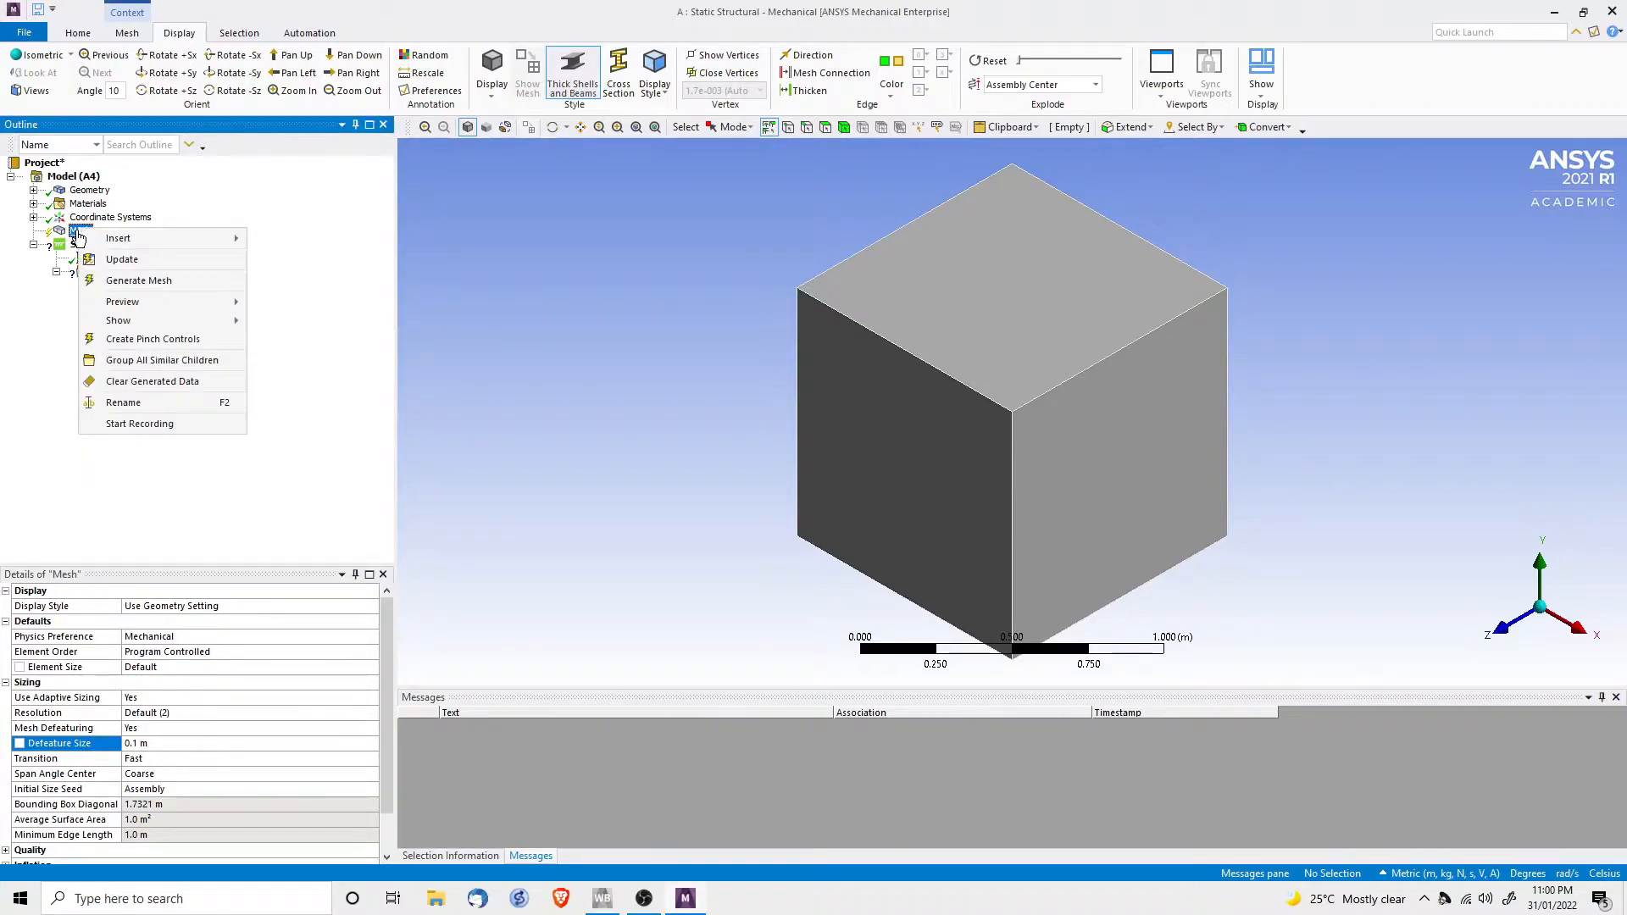
click(133, 282)
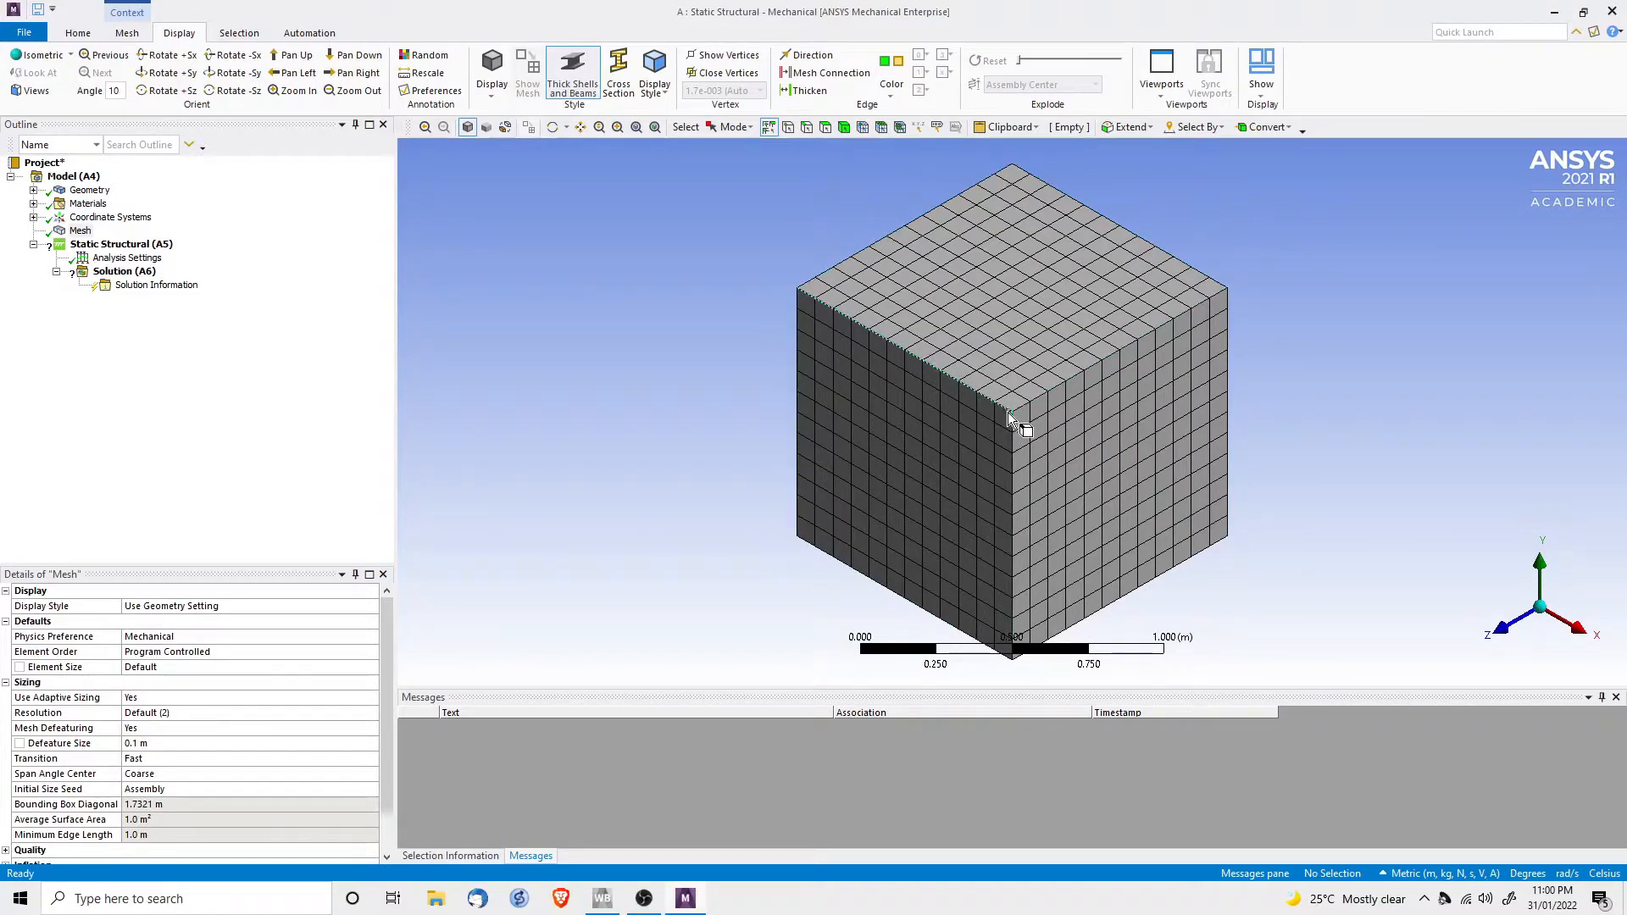
Set the mesh element size to 0.1 m and update the mesh
drag(389, 689, 380, 773)
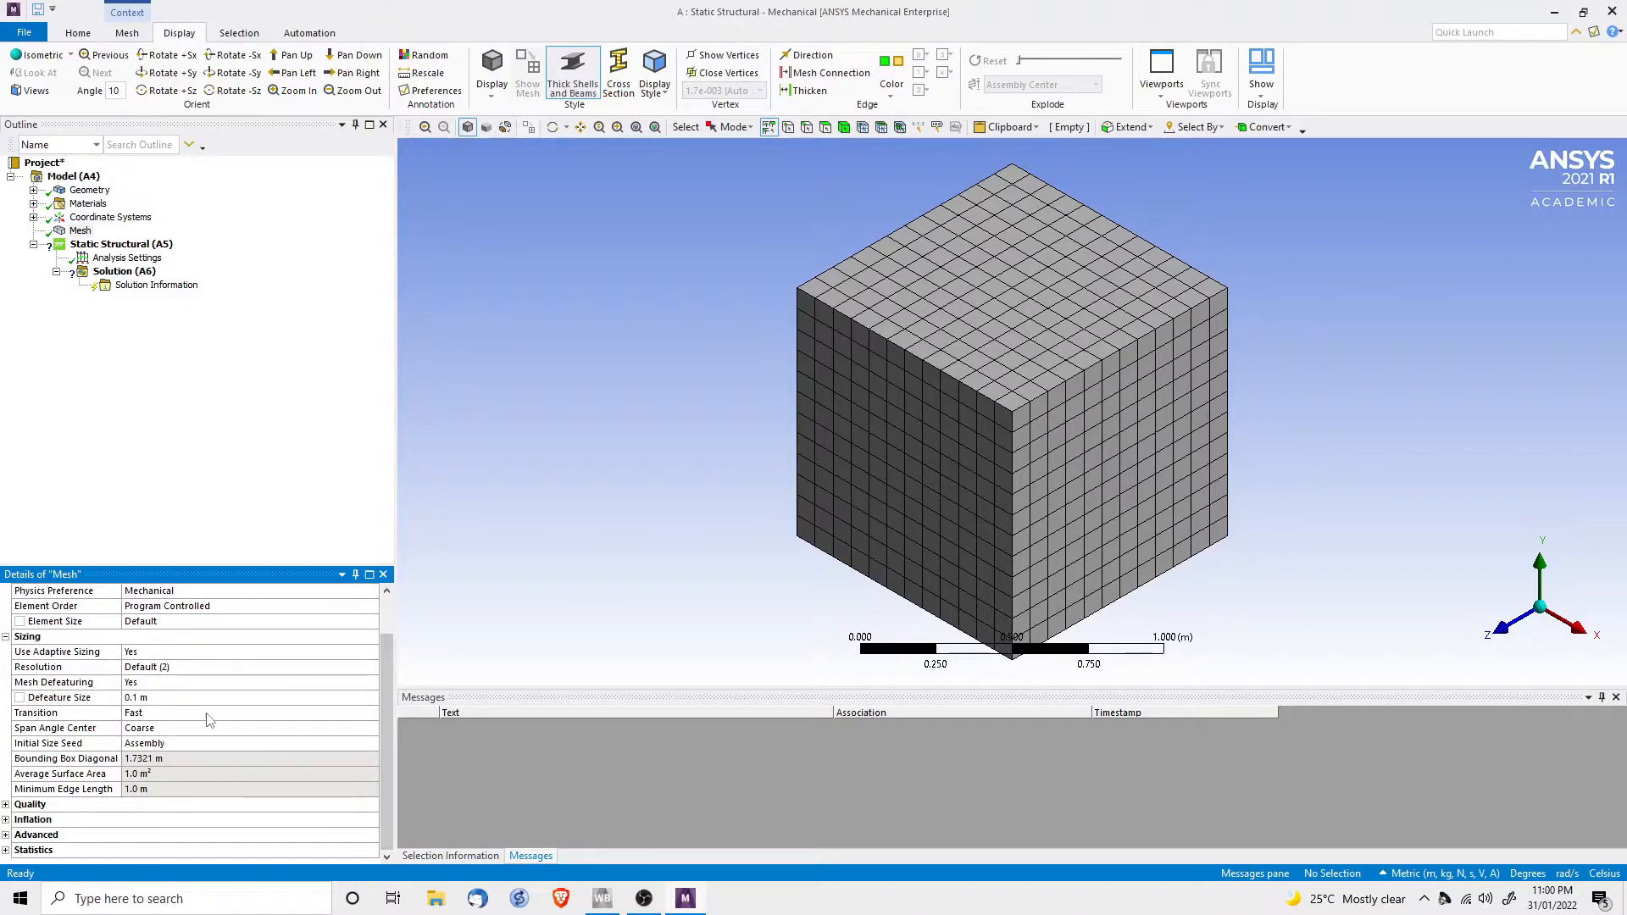
click(161, 700)
click(174, 623)
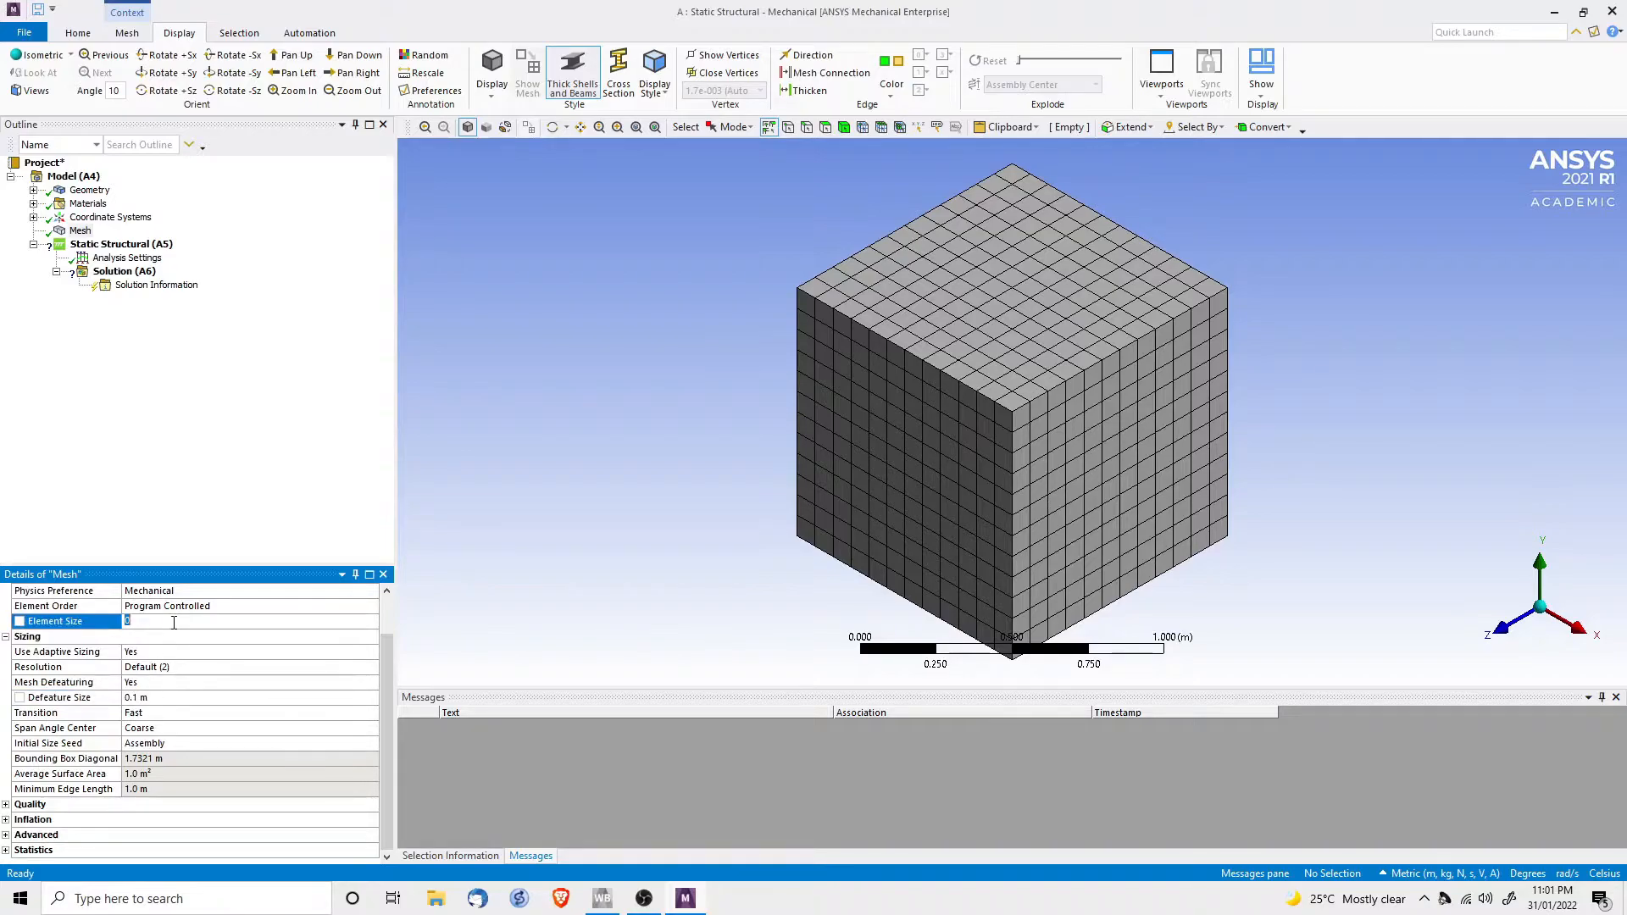
text(0.1)
key(Return)
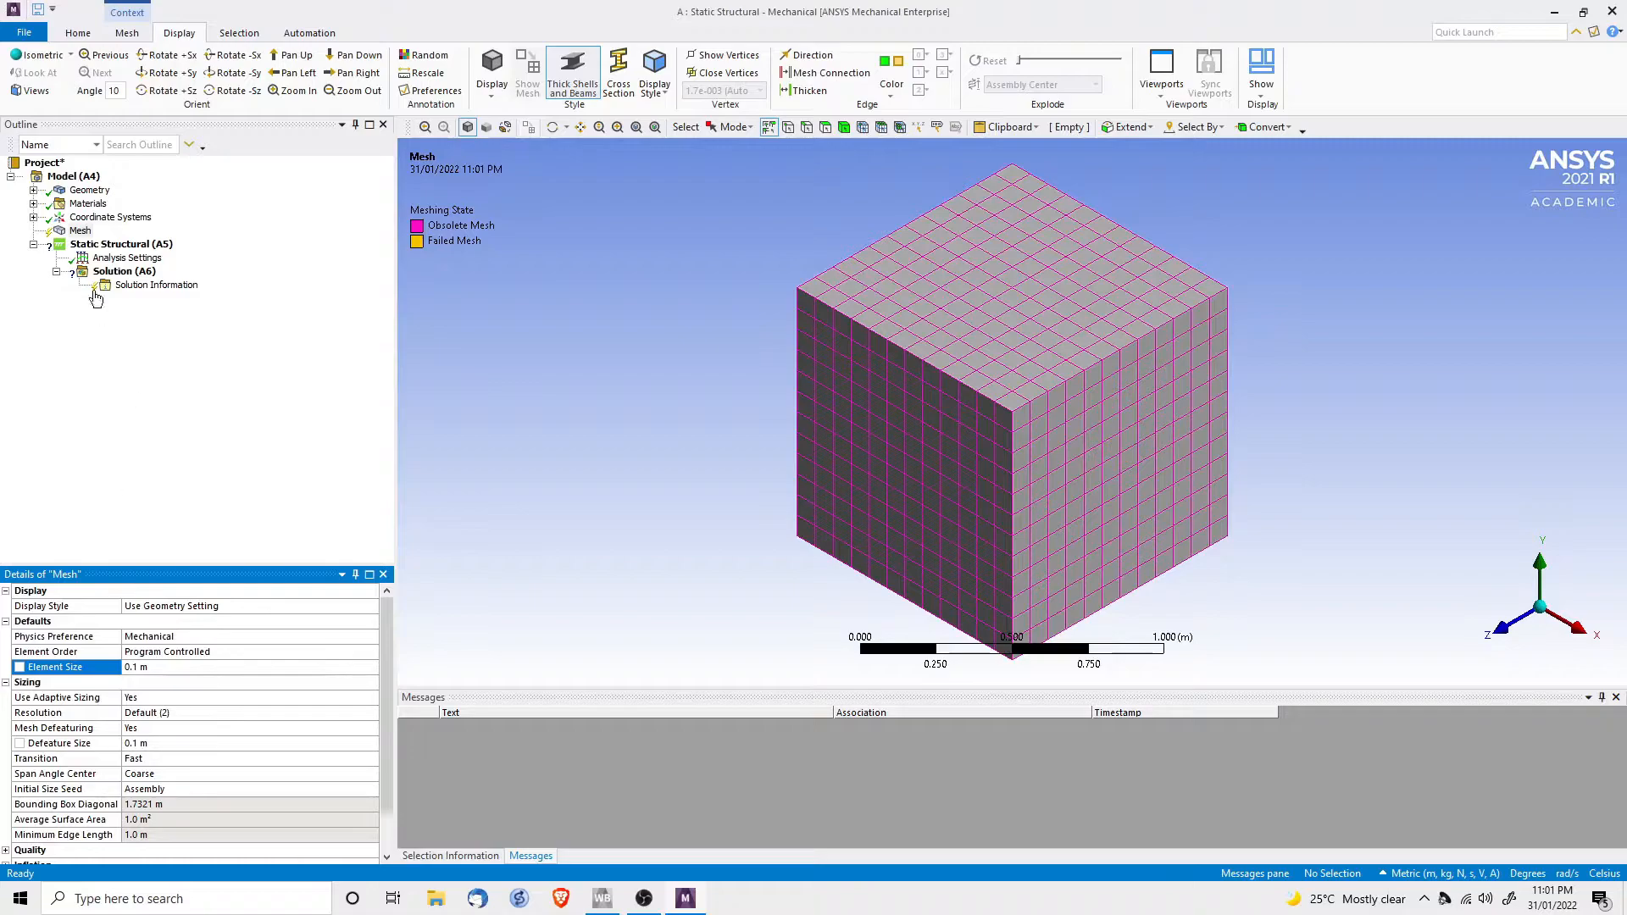
right_click(81, 231)
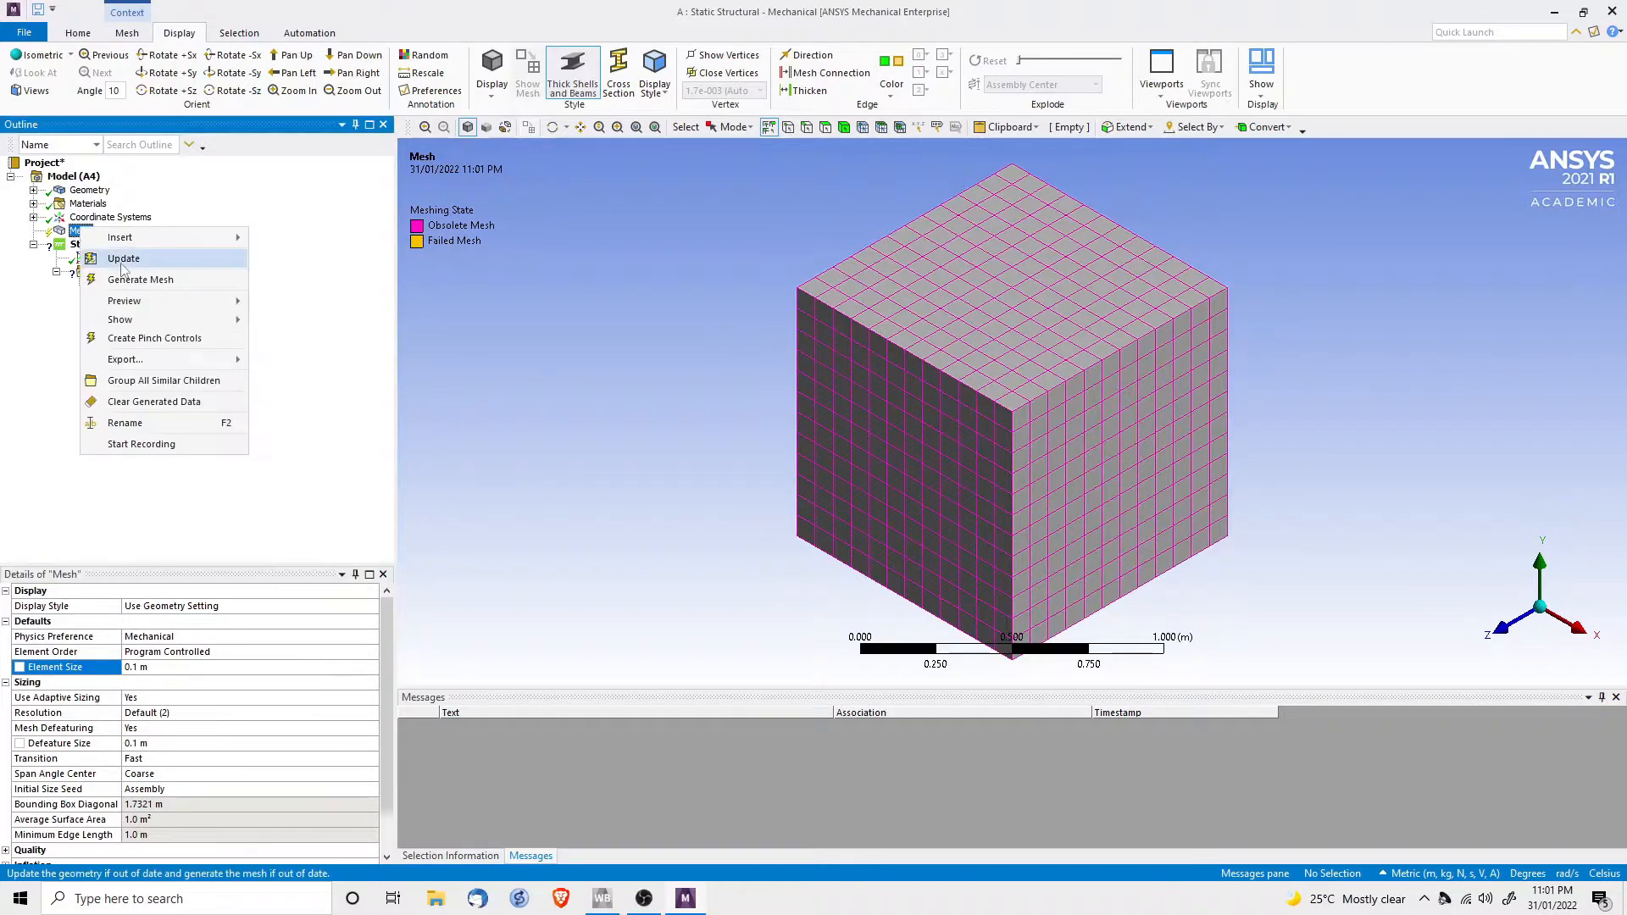
click(122, 265)
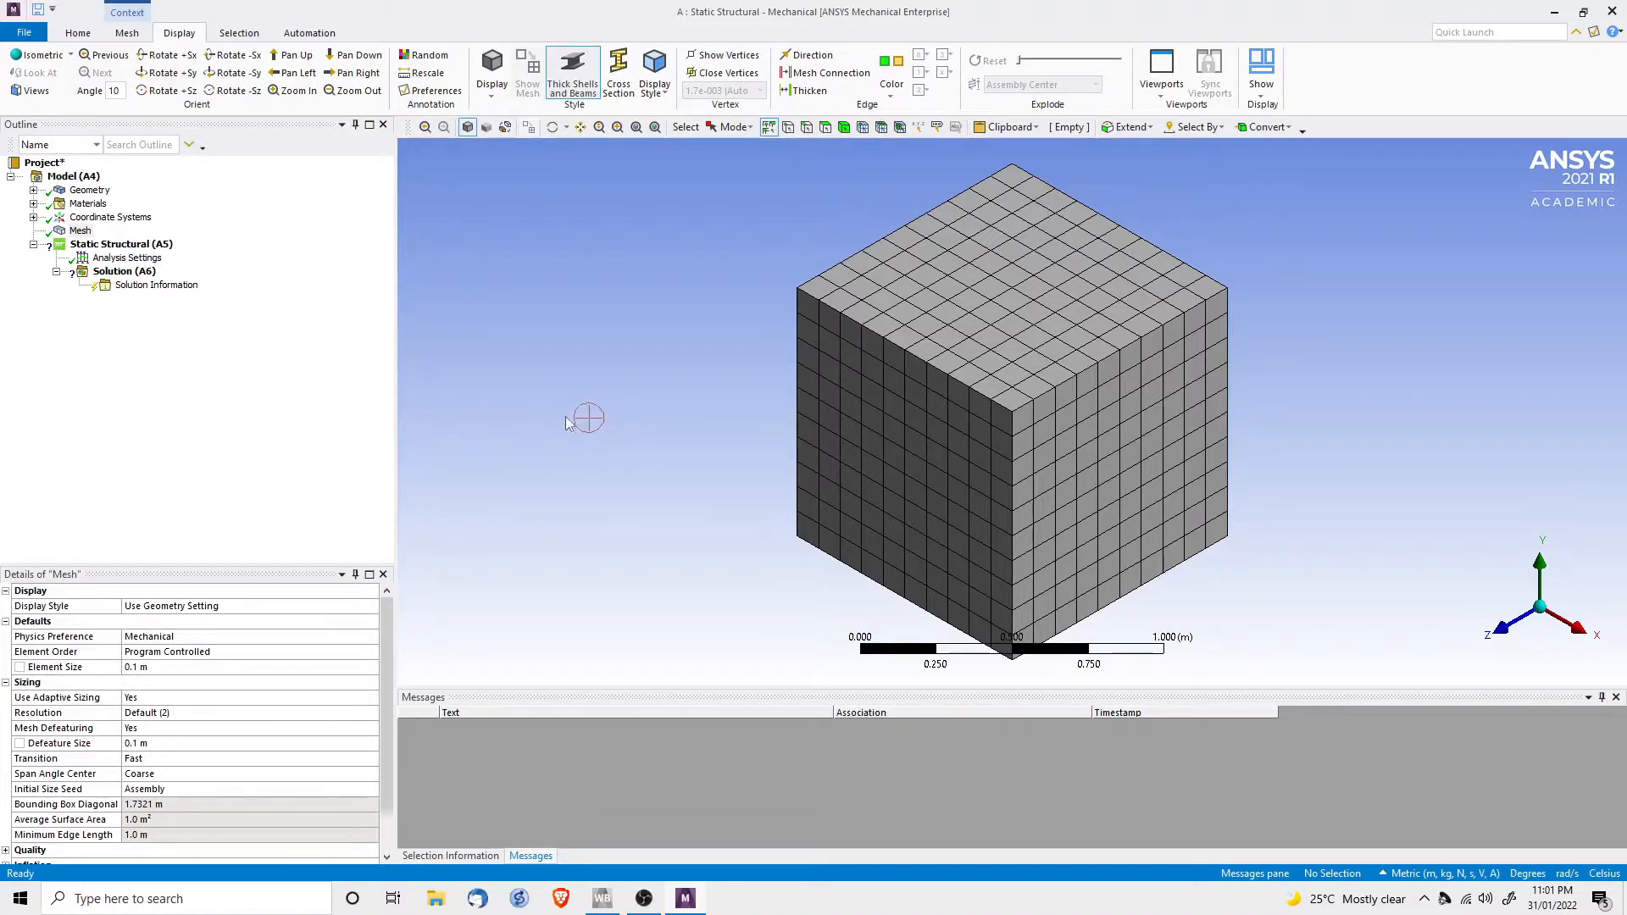
Add a Pressure load to the static structural analysis and apply it to the cube's top face
click(116, 261)
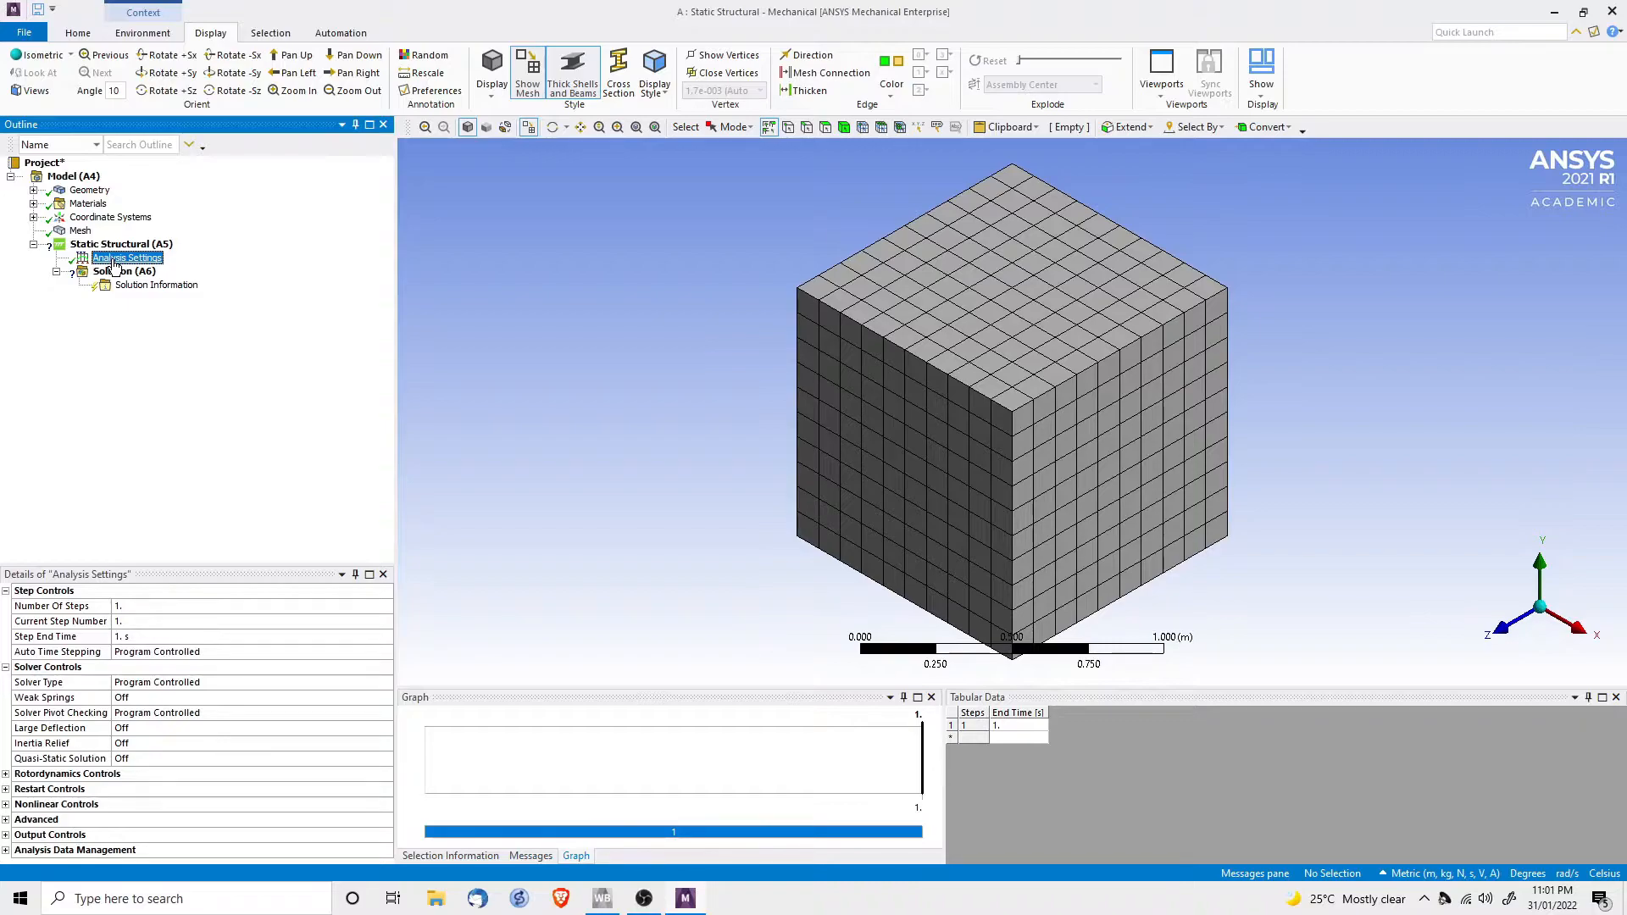
right_click(115, 264)
mouse_move(154, 276)
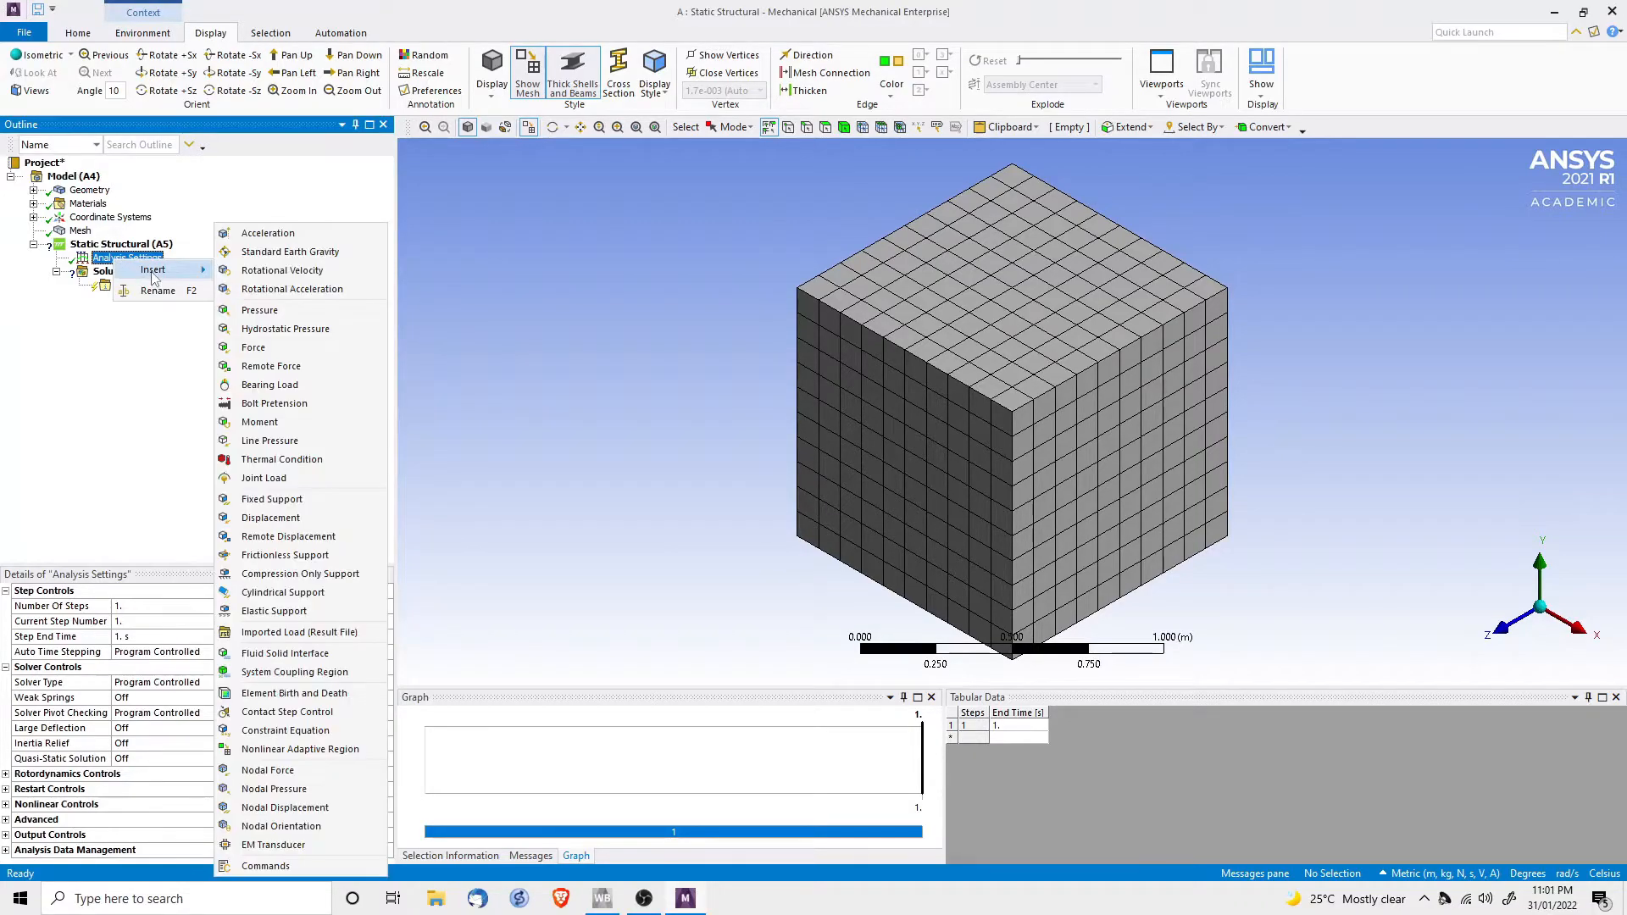
click(260, 312)
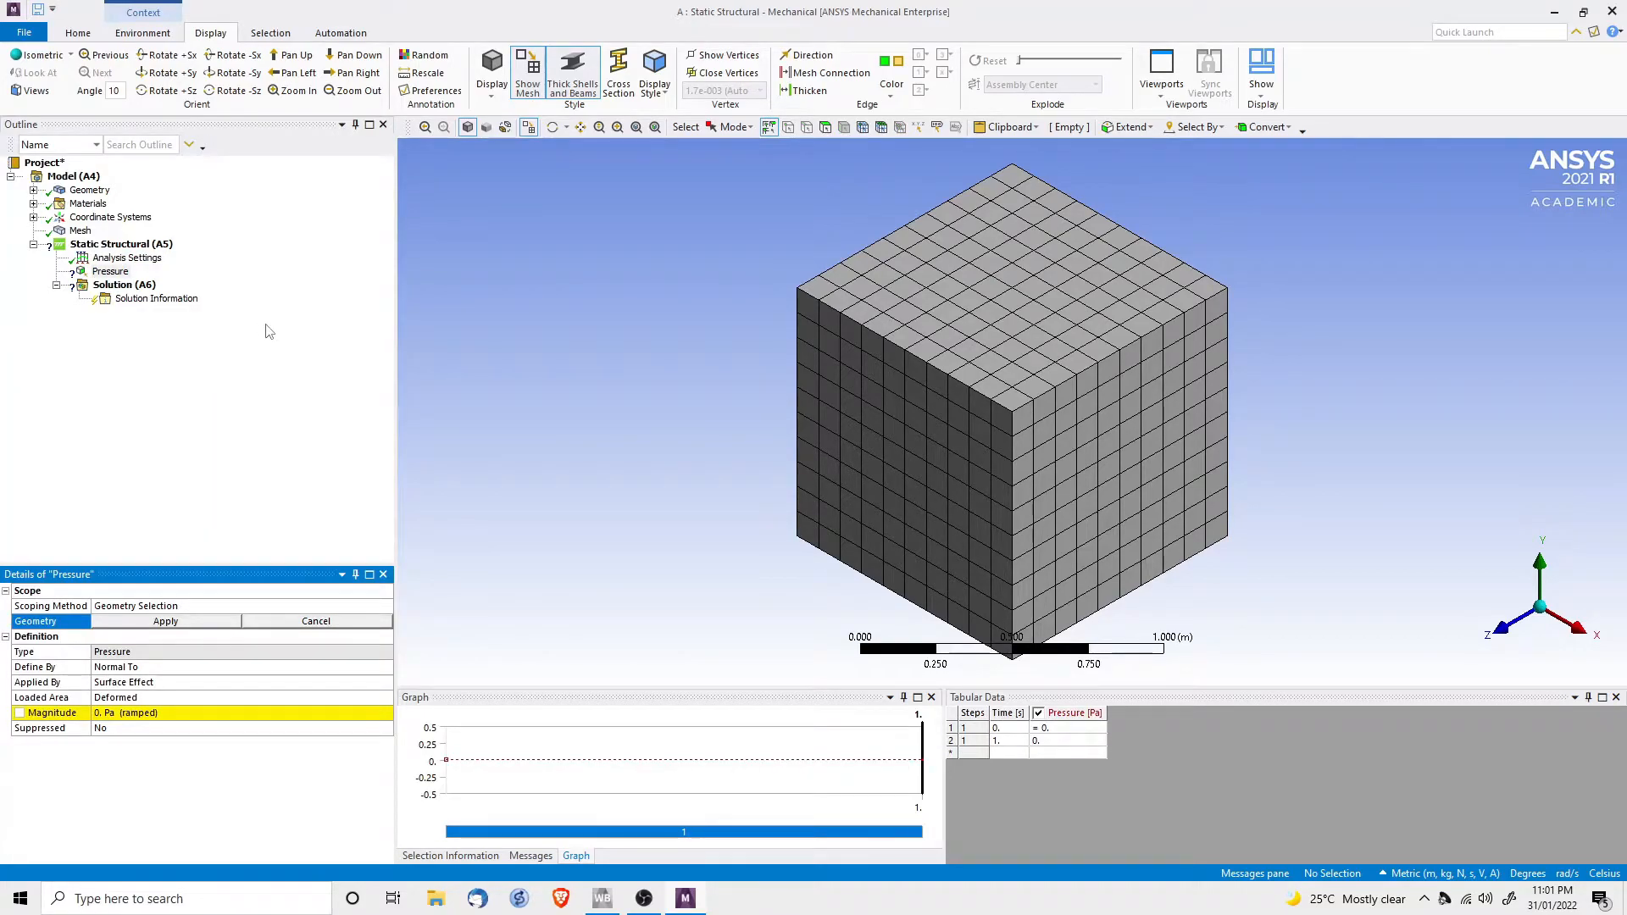
click(969, 290)
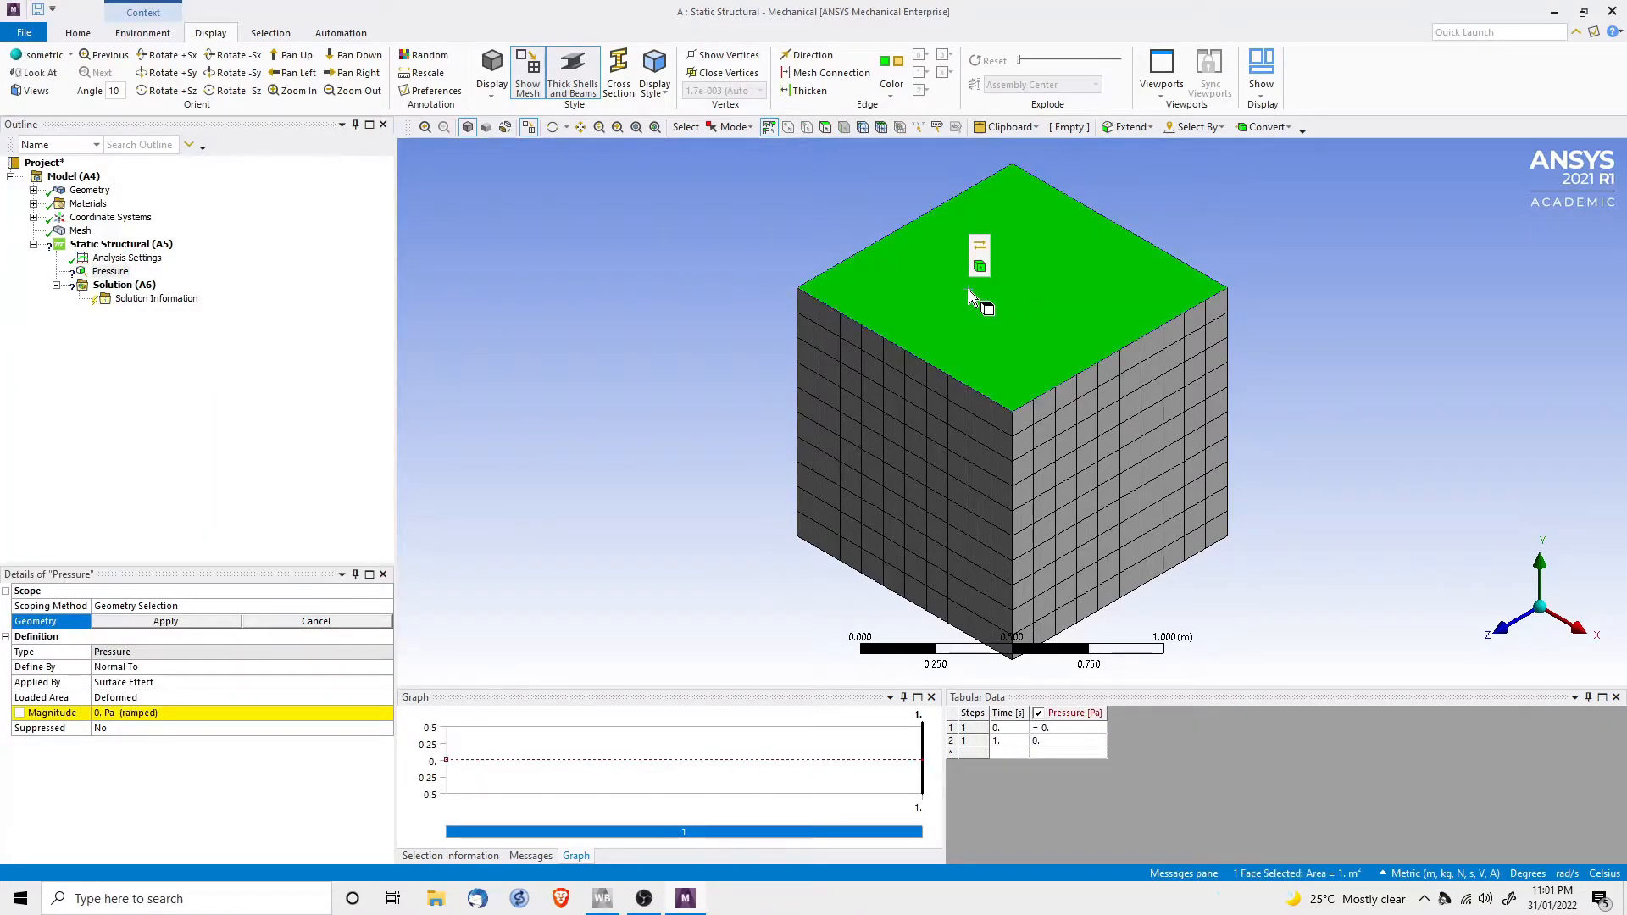
click(166, 623)
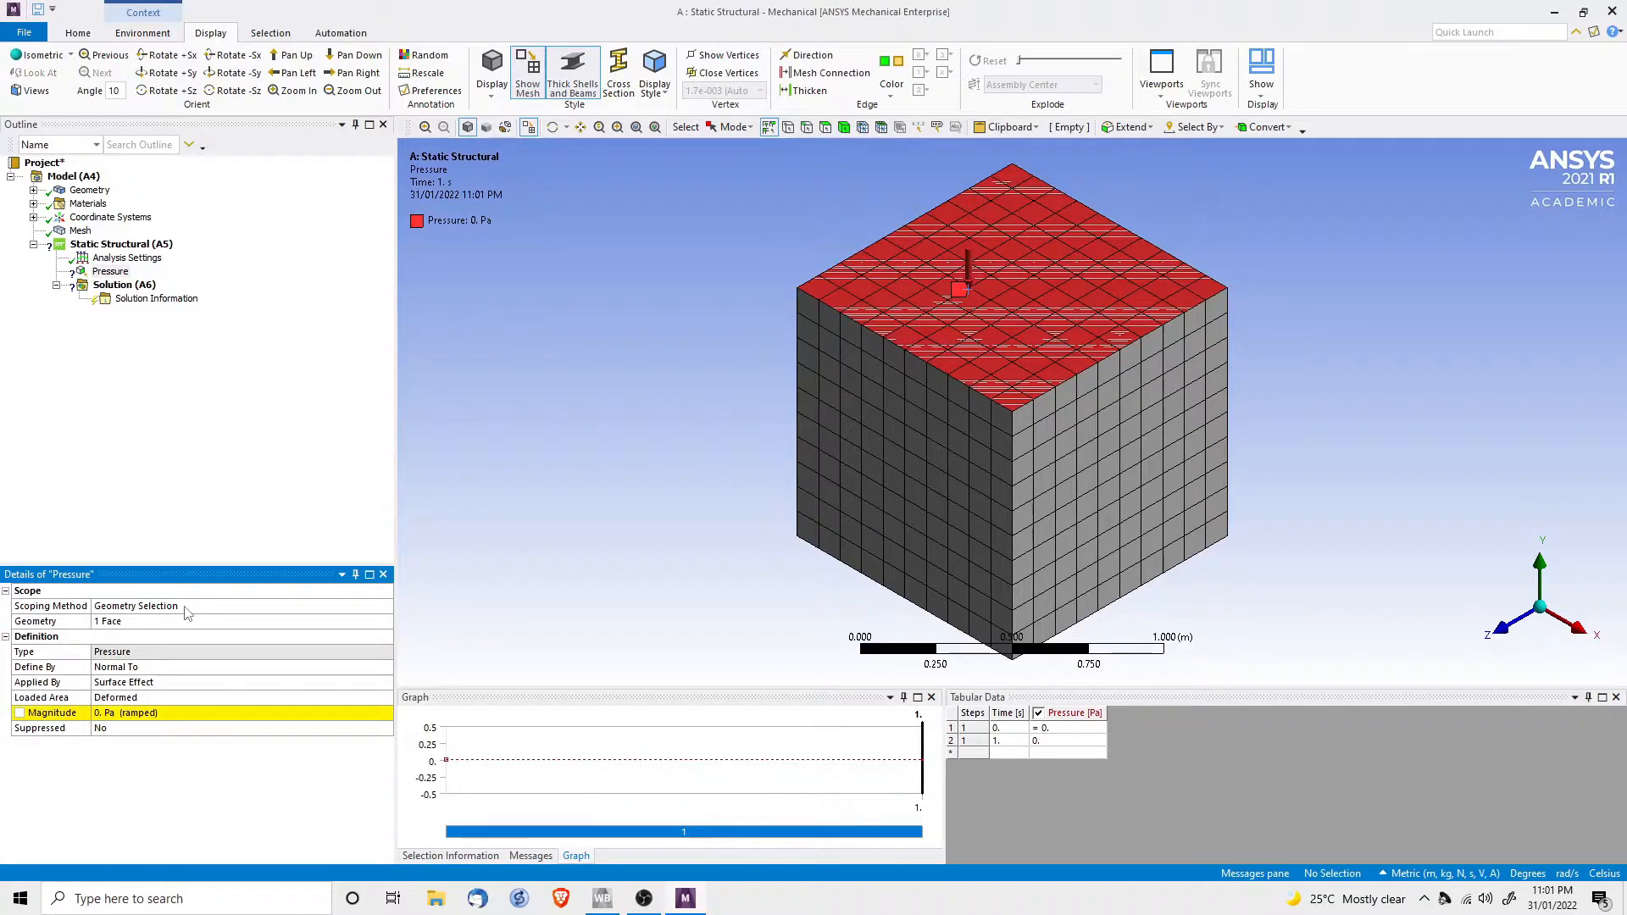
Set the pressure magnitude to 1000000 Pa
click(109, 714)
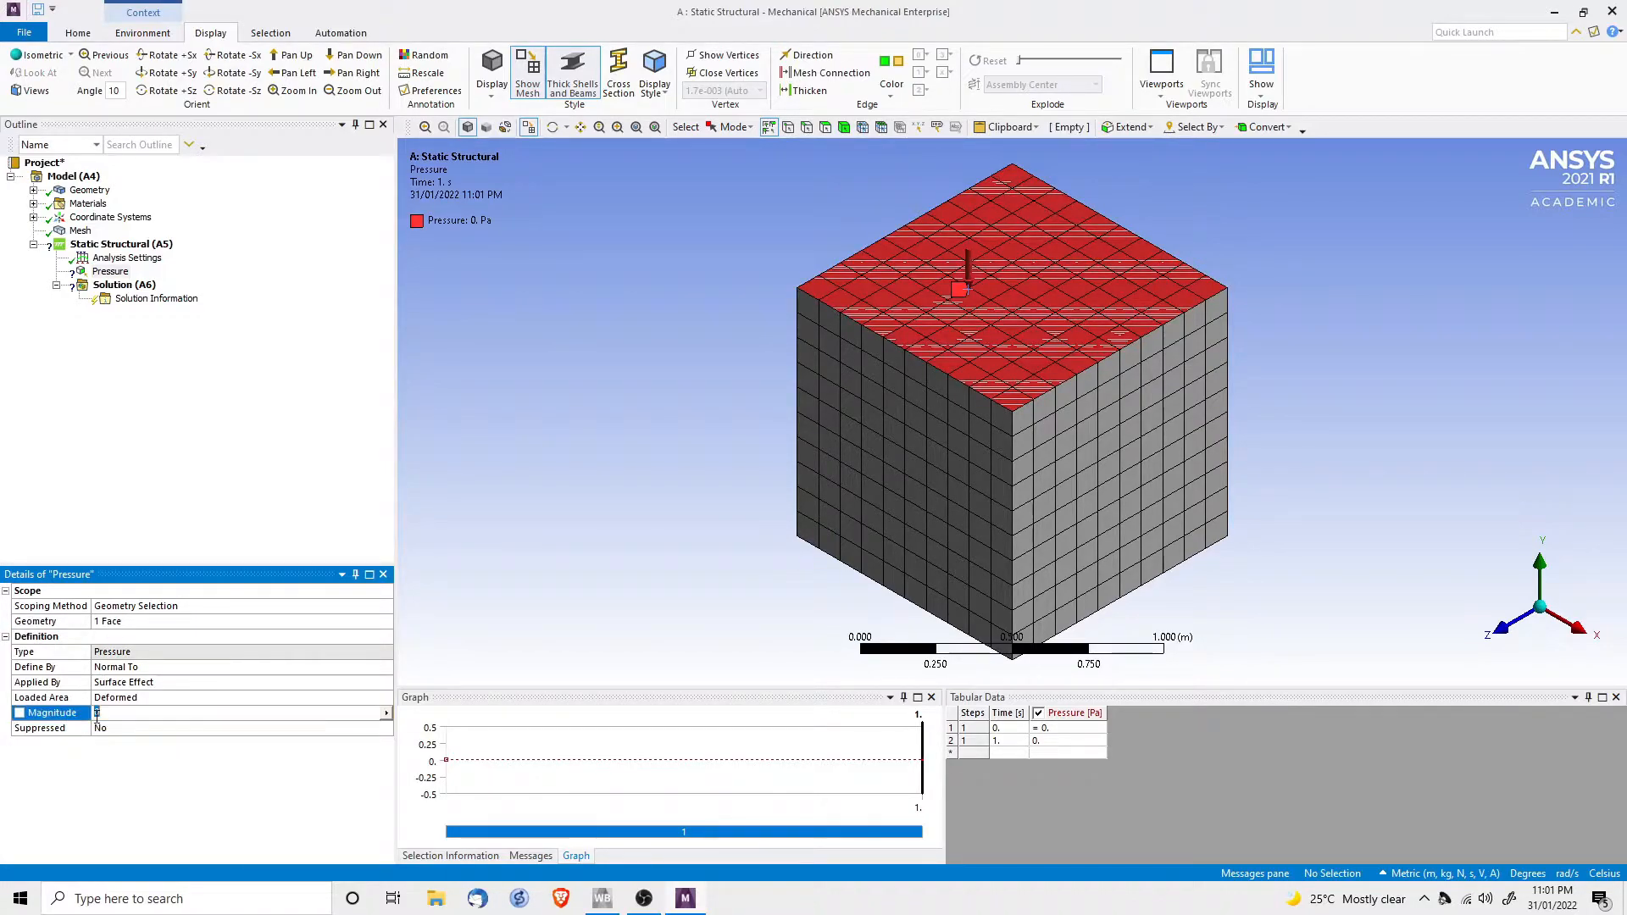
text(1000)
key(Return)
click(117, 712)
text(000)
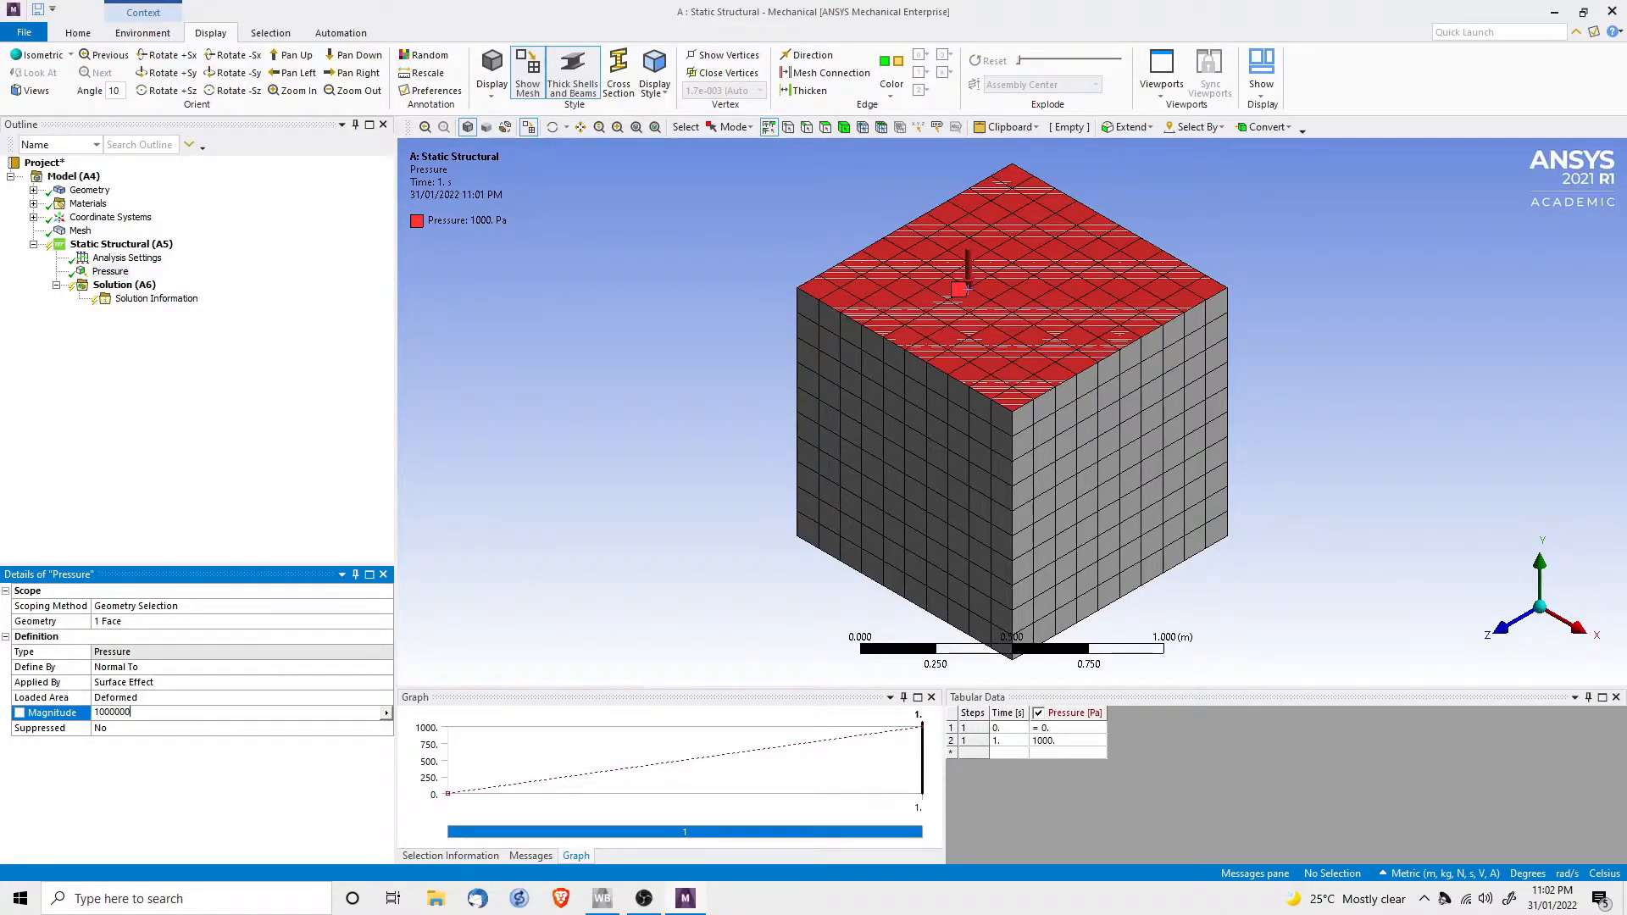
key(Return)
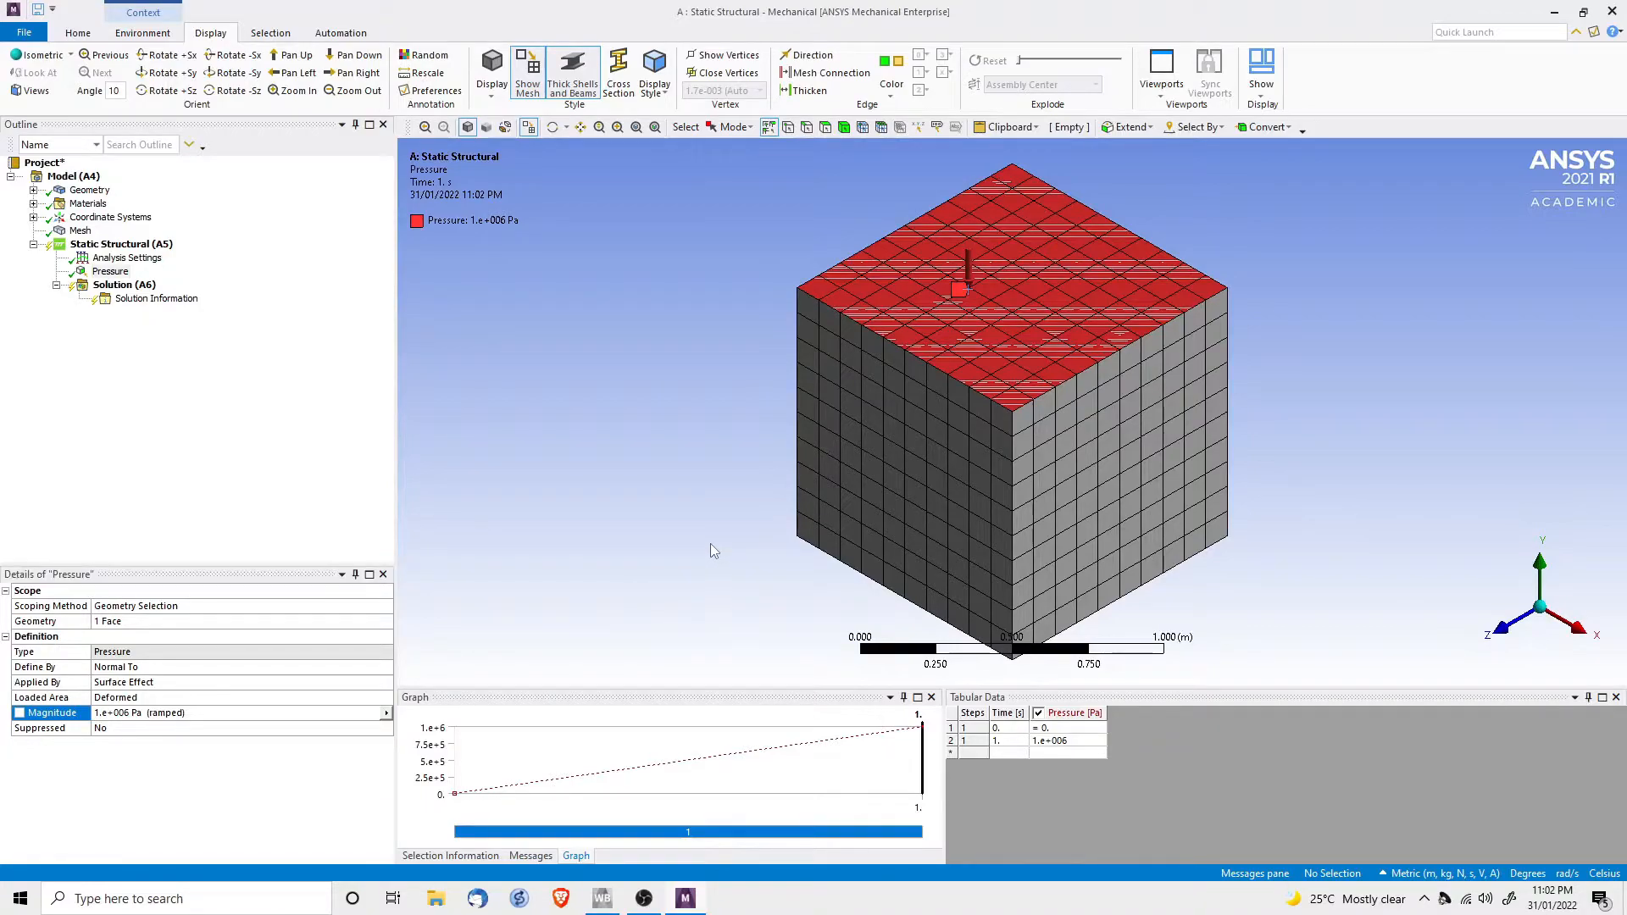
Add a Displacement support to the analysis and apply it to the cube's bottom face
middle_drag(796, 586, 792, 485)
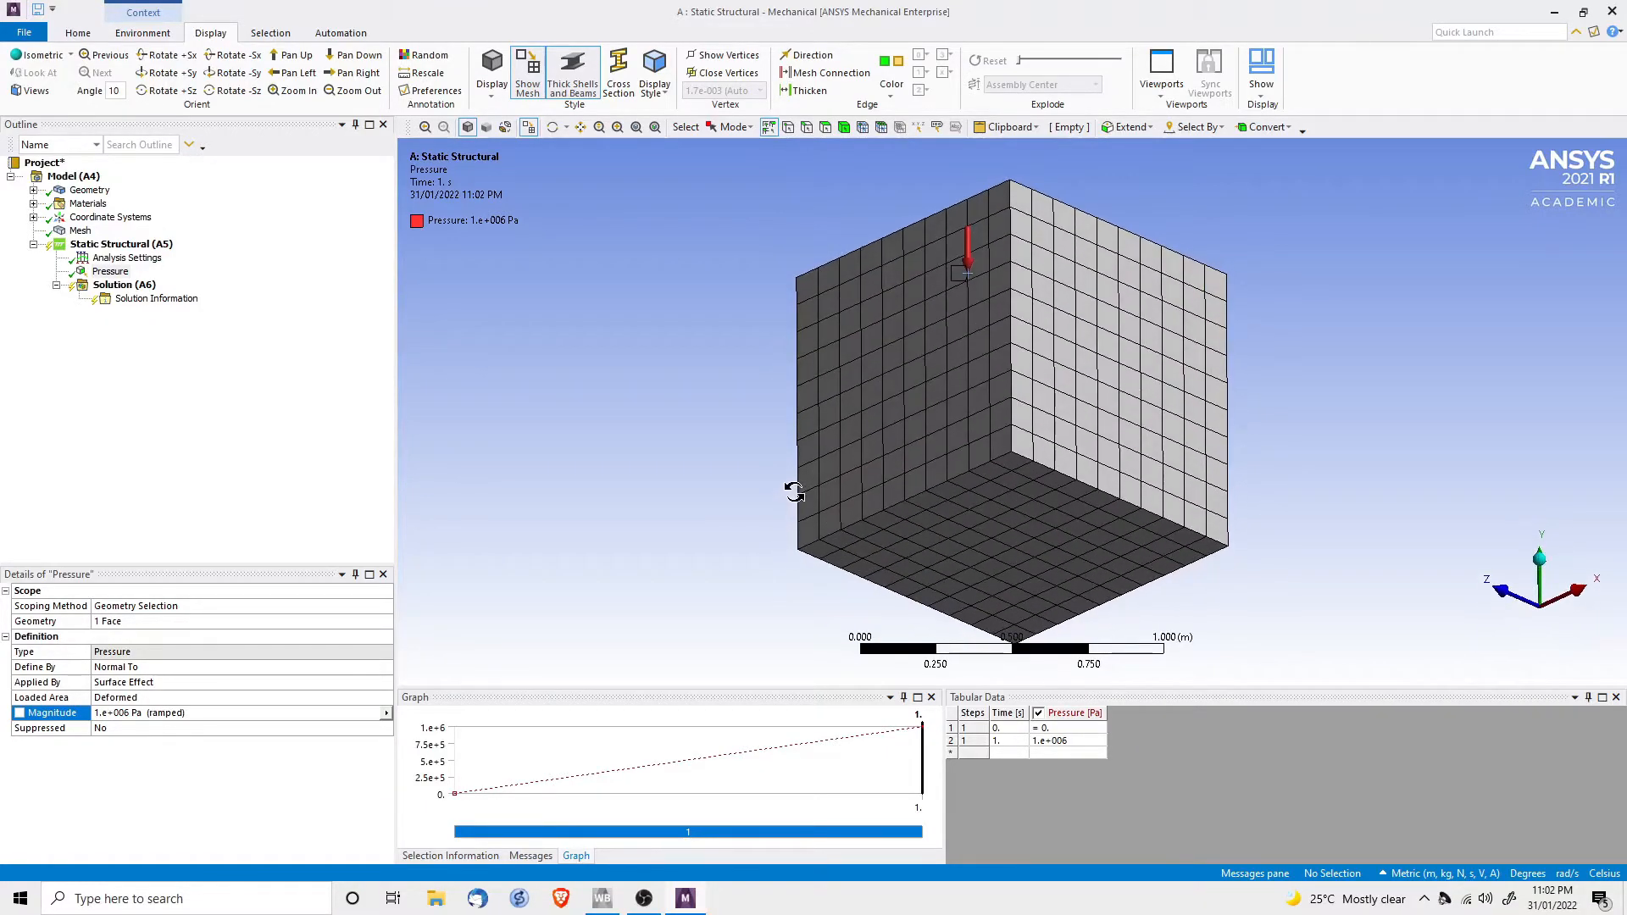
click(117, 258)
right_click(117, 259)
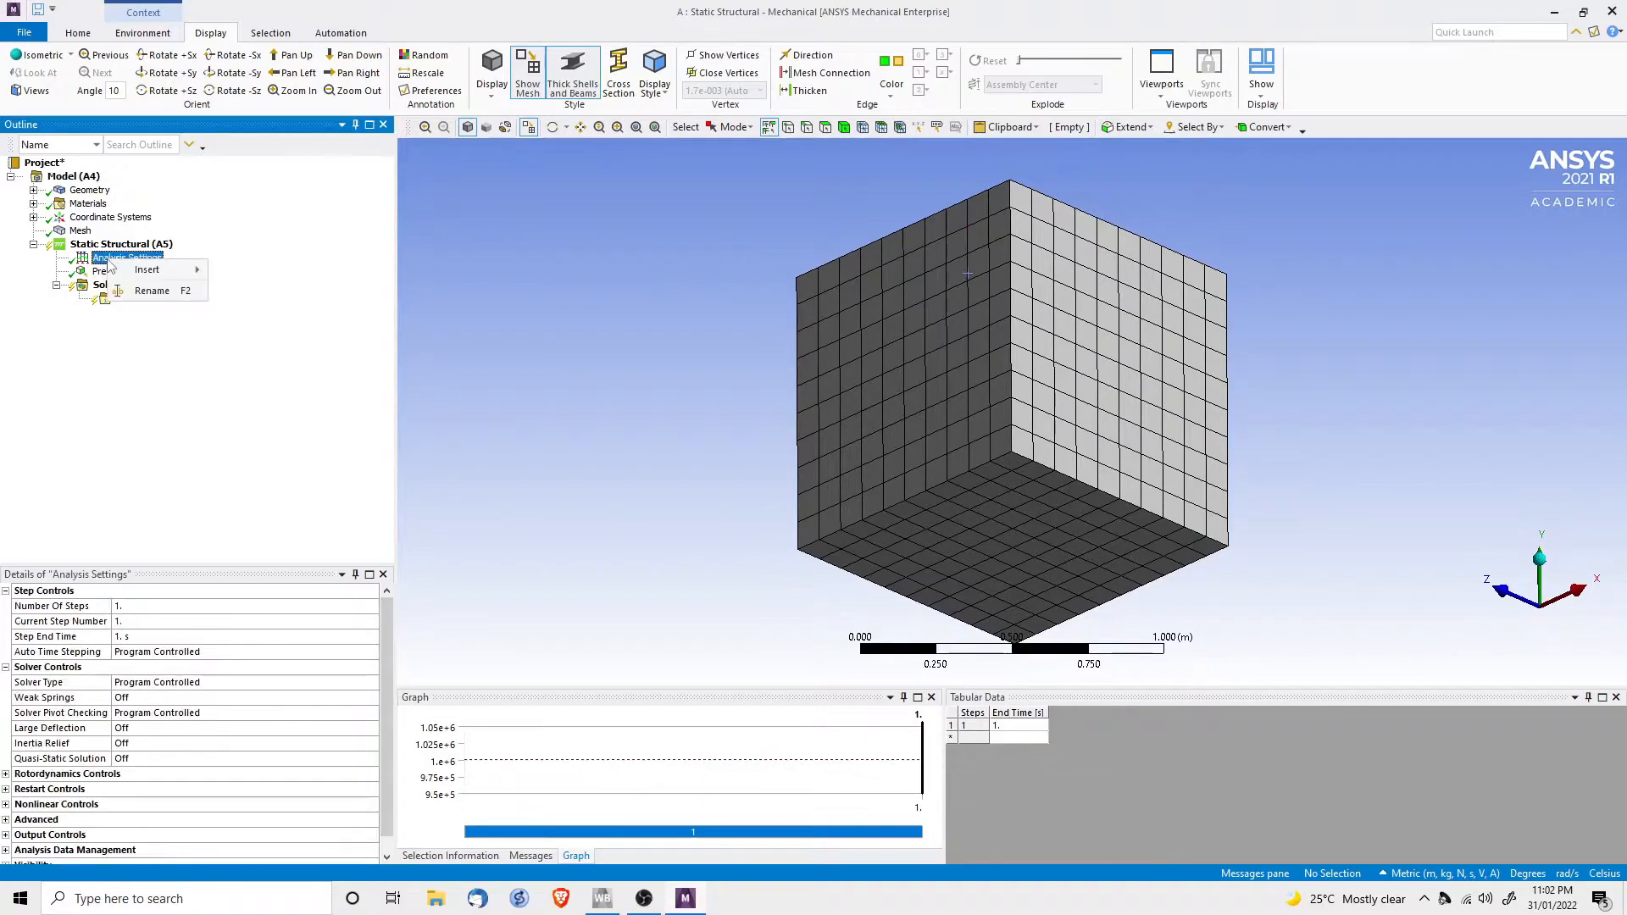
mouse_move(134, 272)
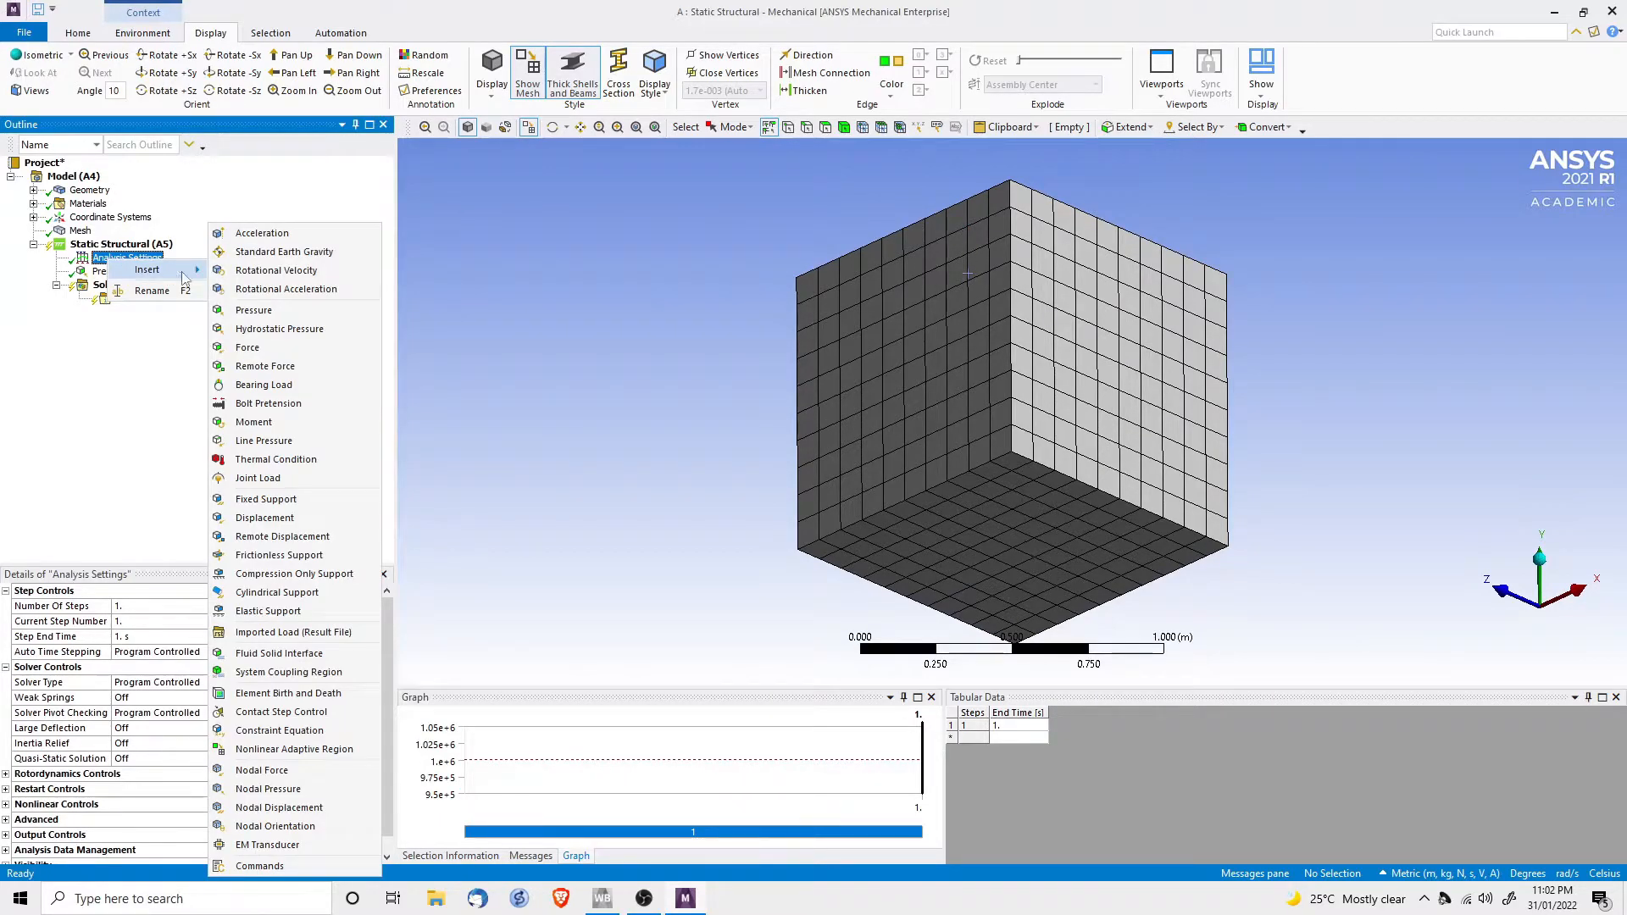
click(263, 519)
click(989, 536)
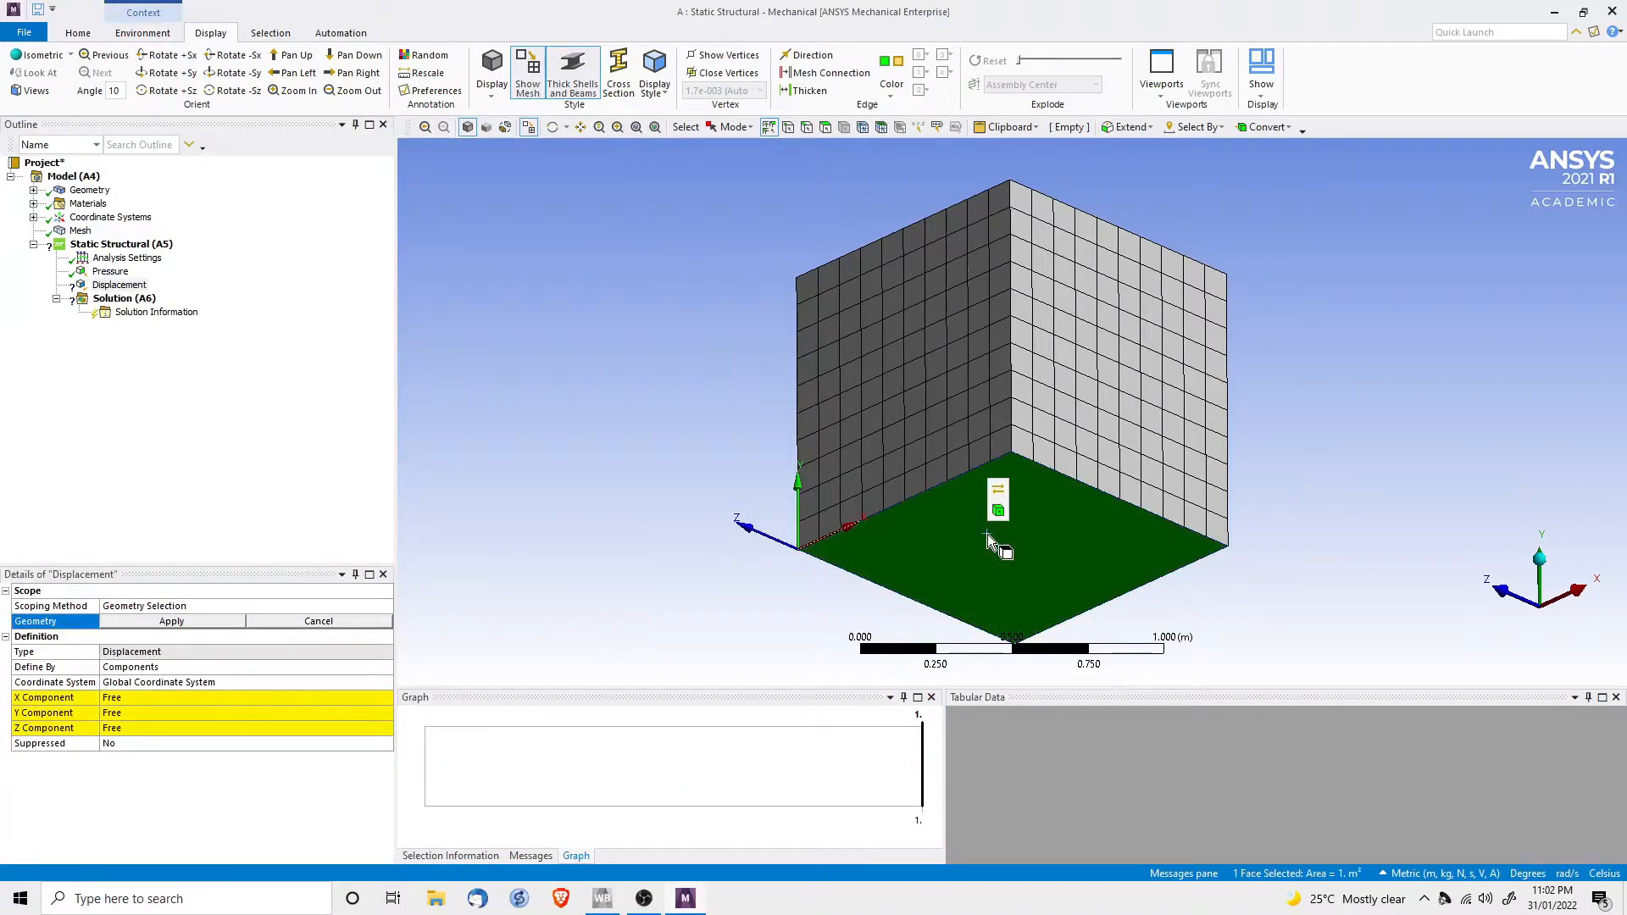
click(178, 622)
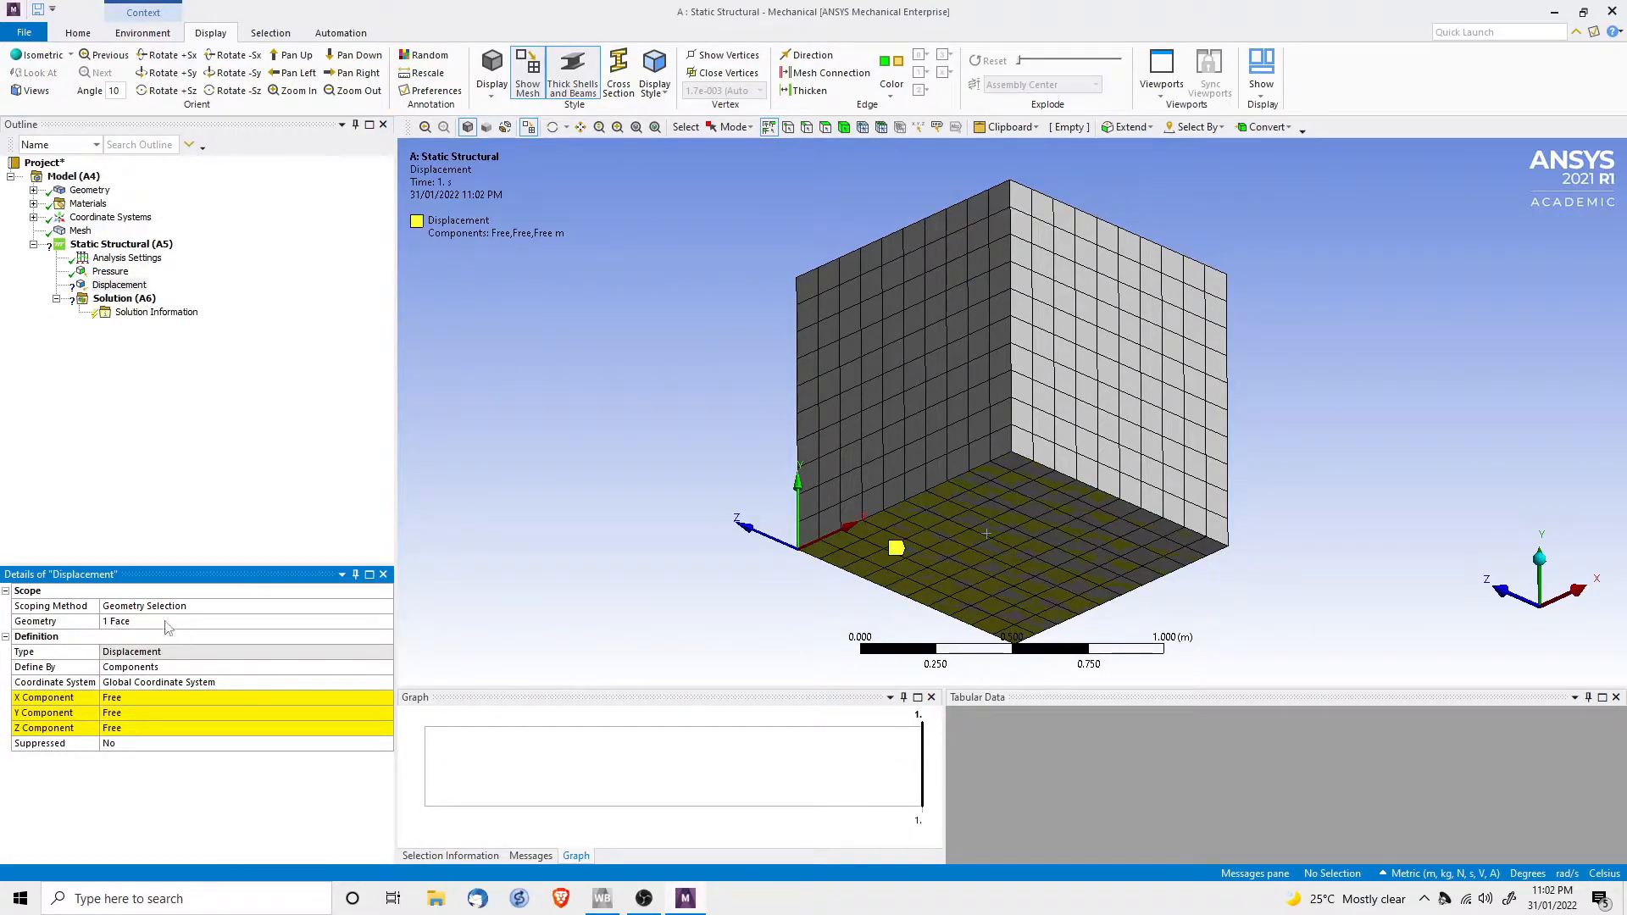
Set the displacement's Y component to 0 m
click(169, 712)
text(0)
key(Return)
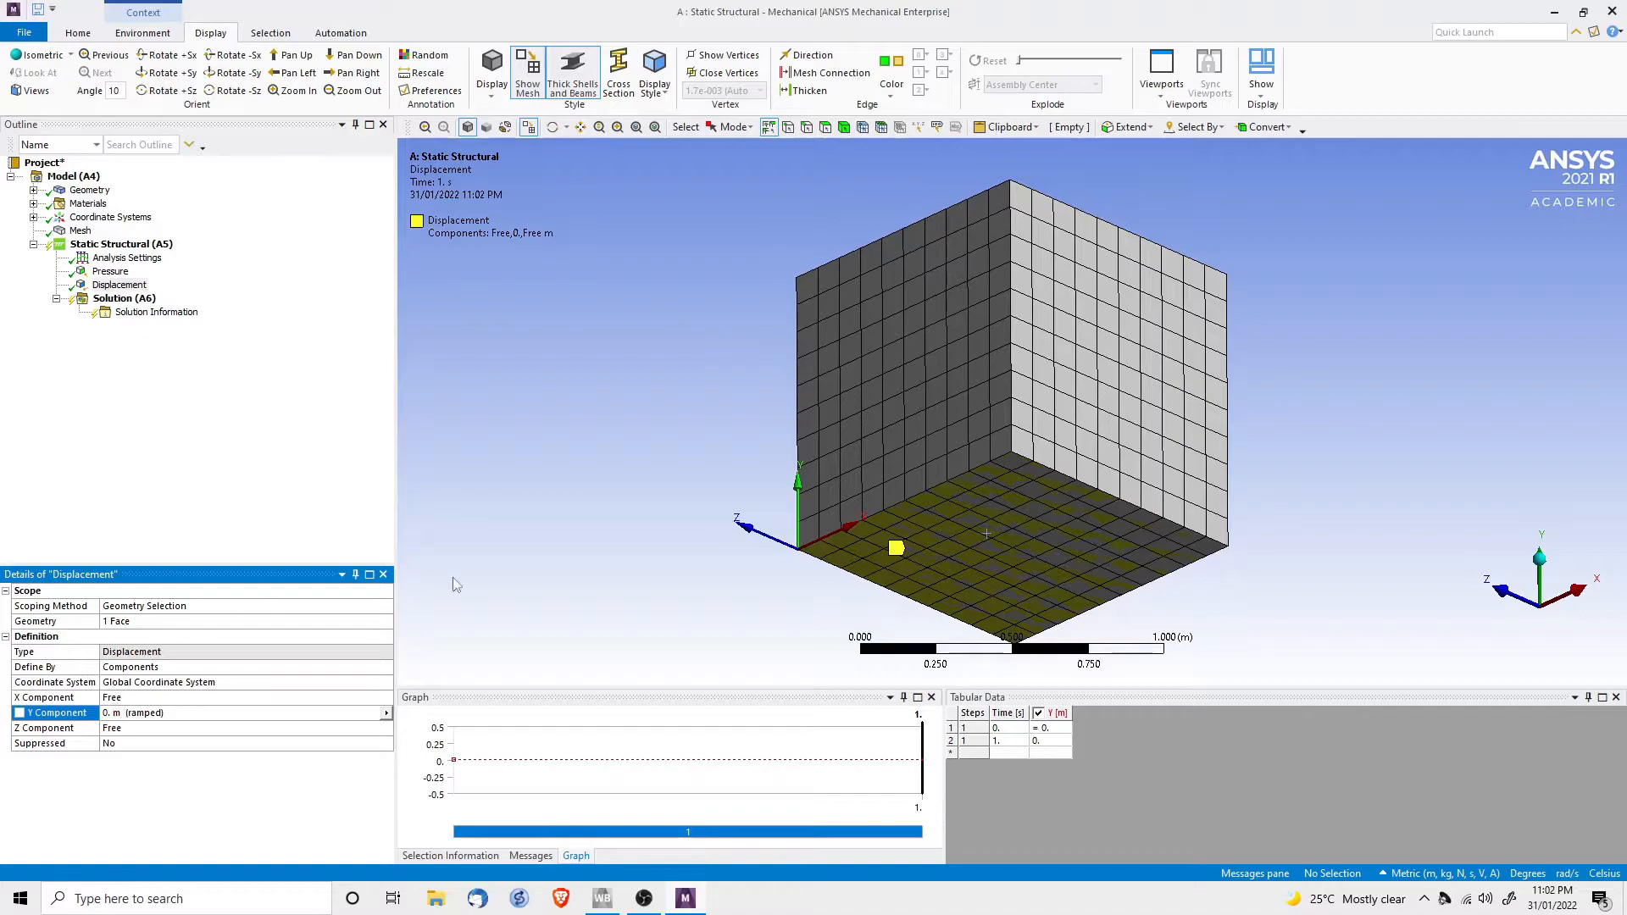
Solve the static structural analysis and dismiss the constraint warning
middle_drag(694, 465, 663, 544)
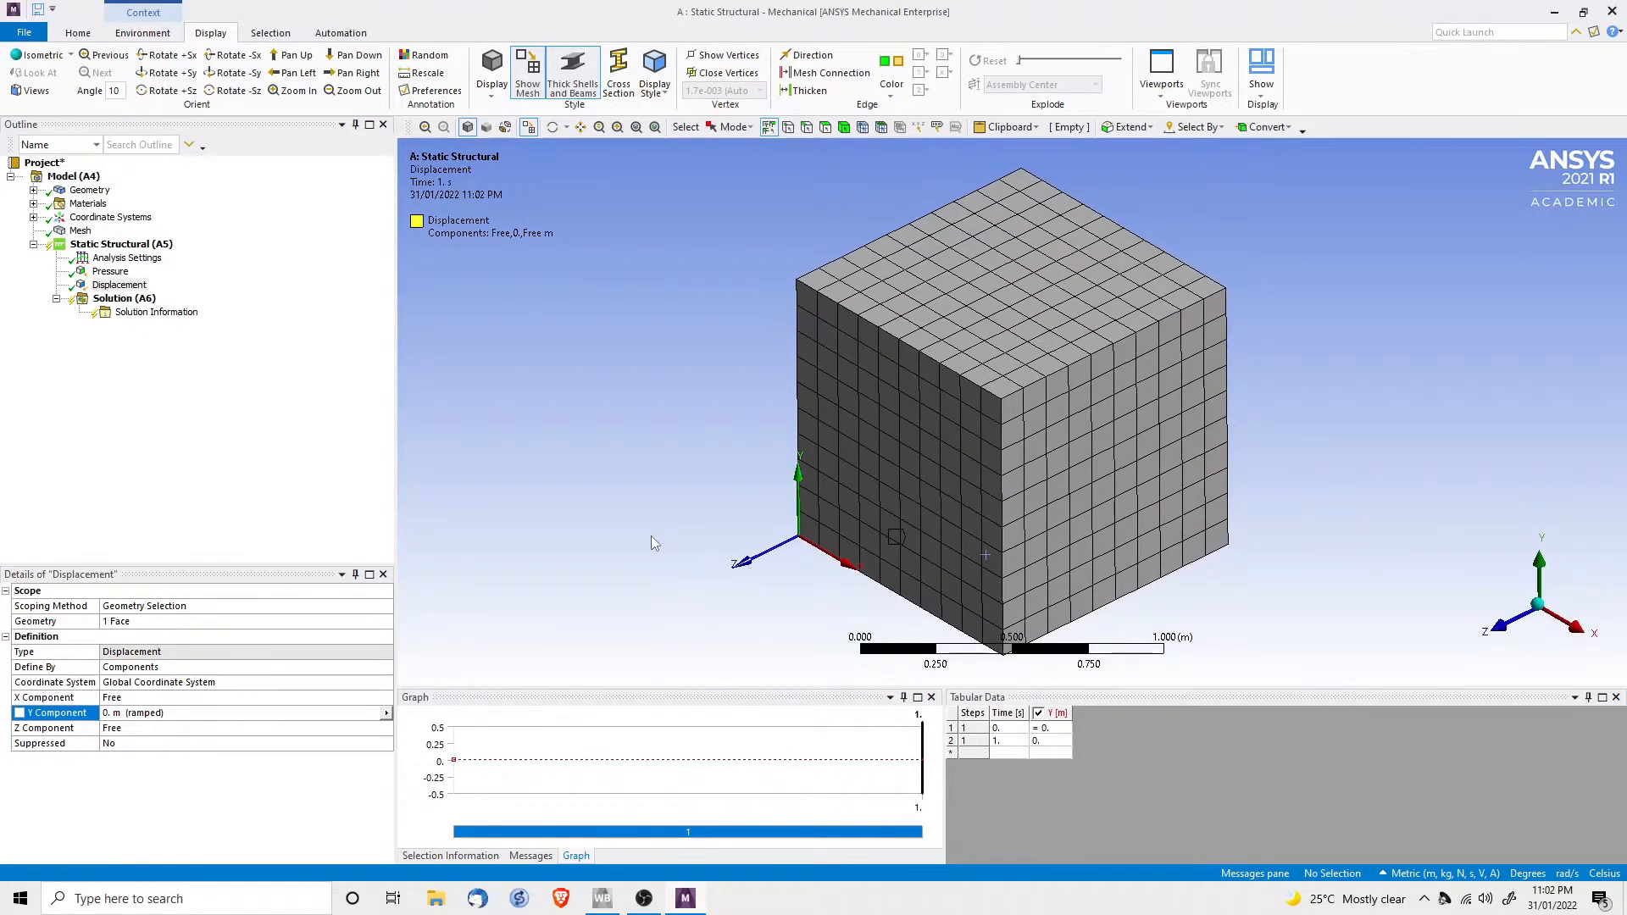
right_click(120, 304)
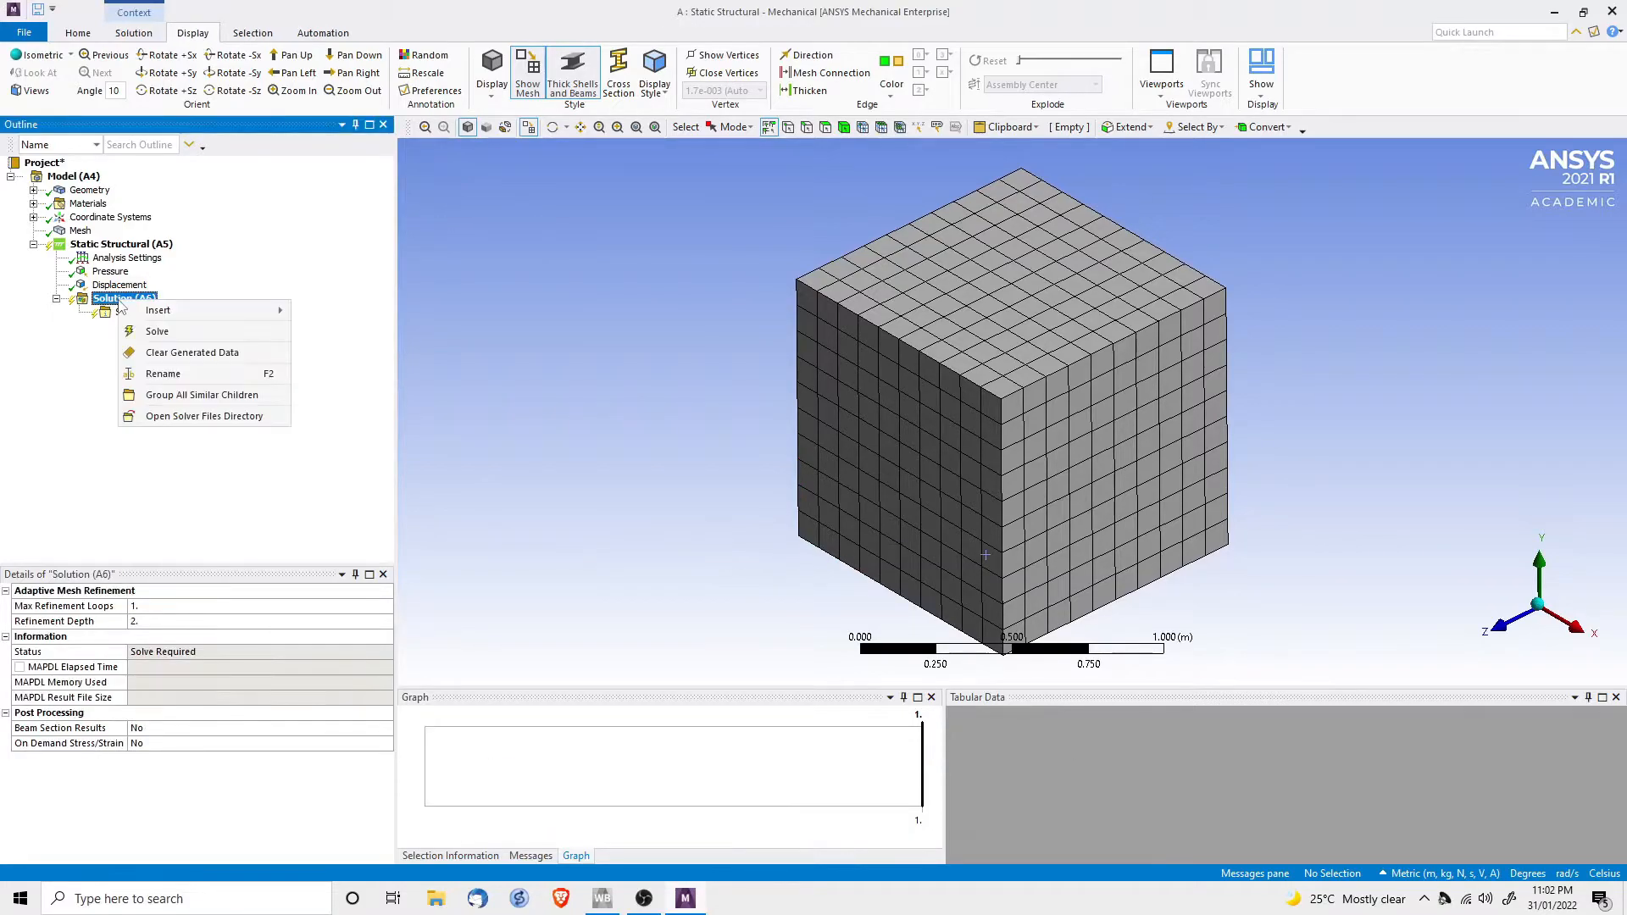
click(159, 332)
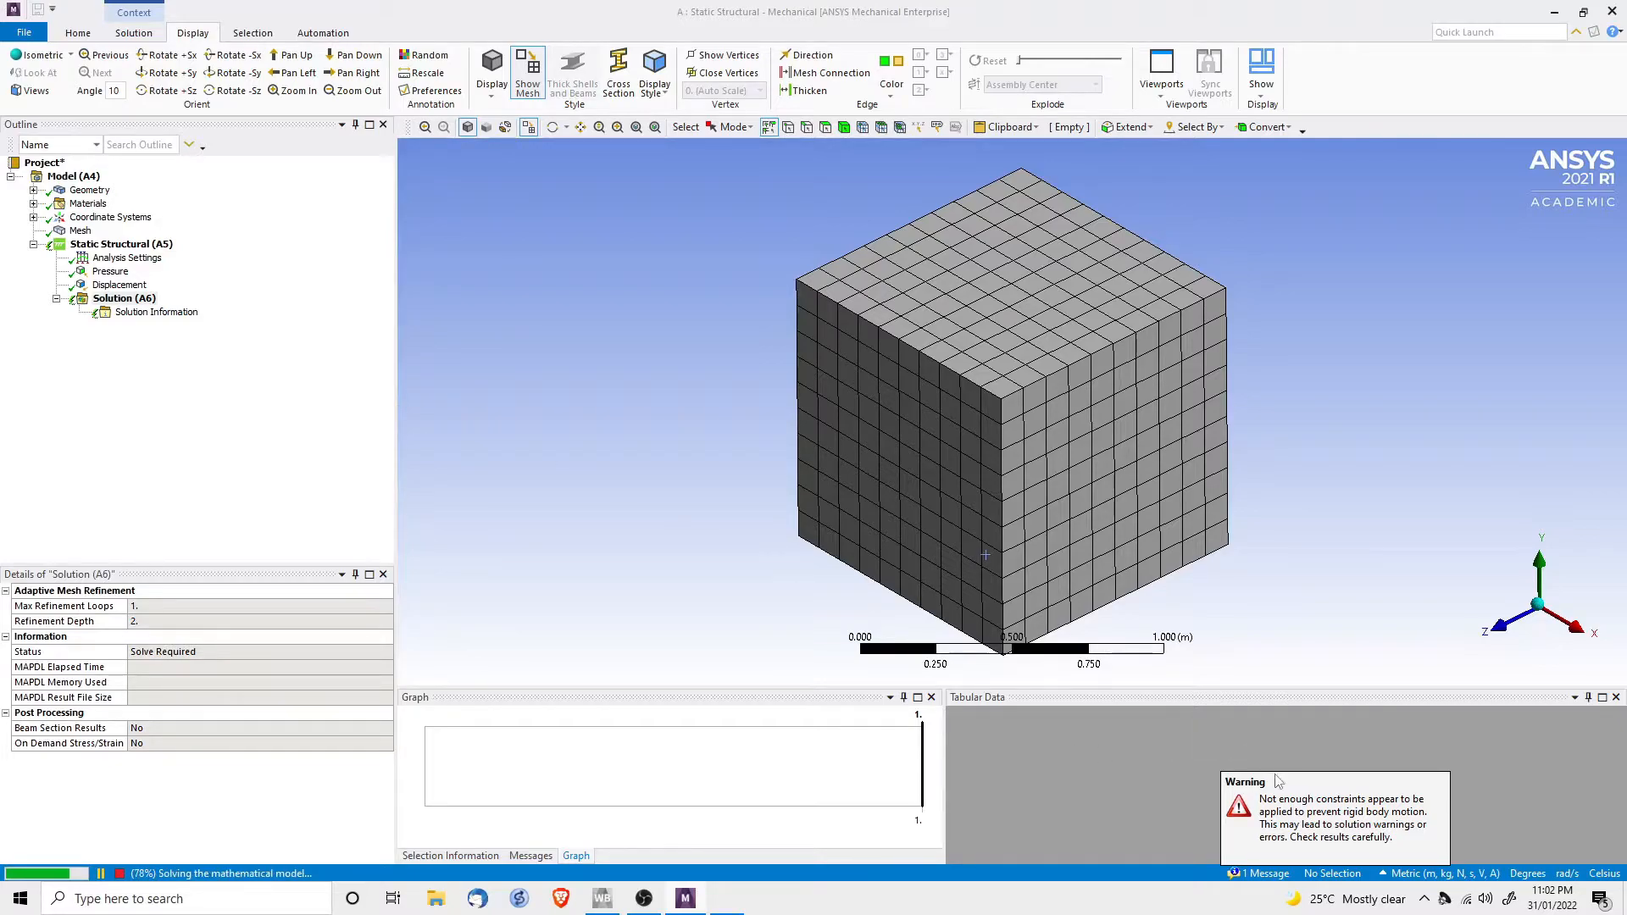
click(1384, 812)
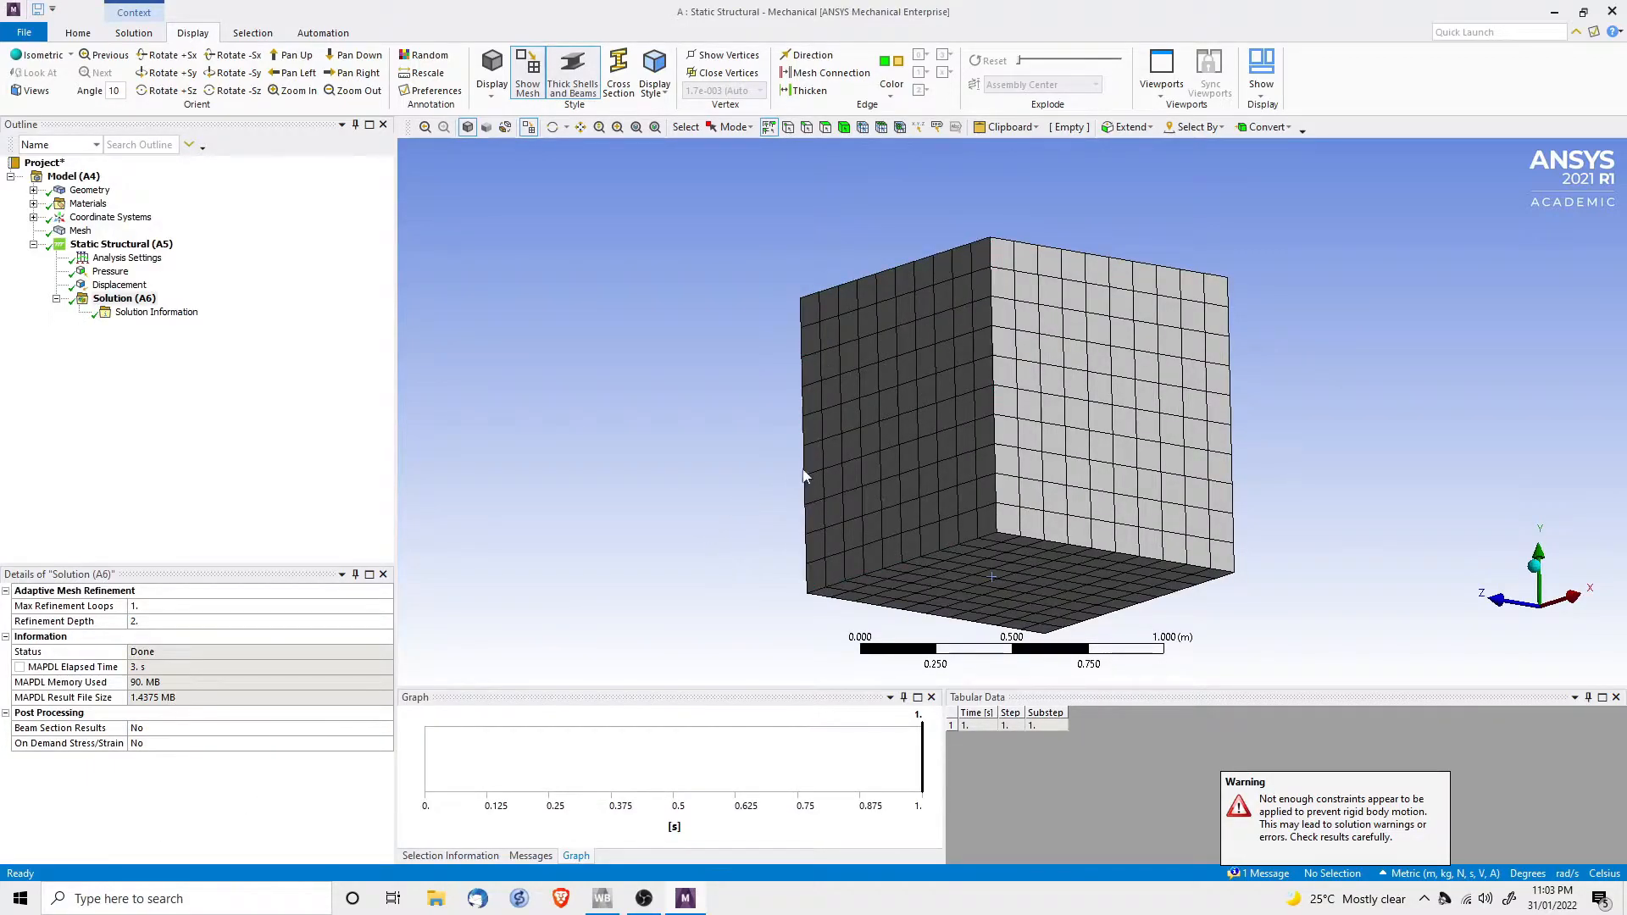
Add a Total Deformation result for all bodies to the solution
middle_drag(927, 486, 865, 461)
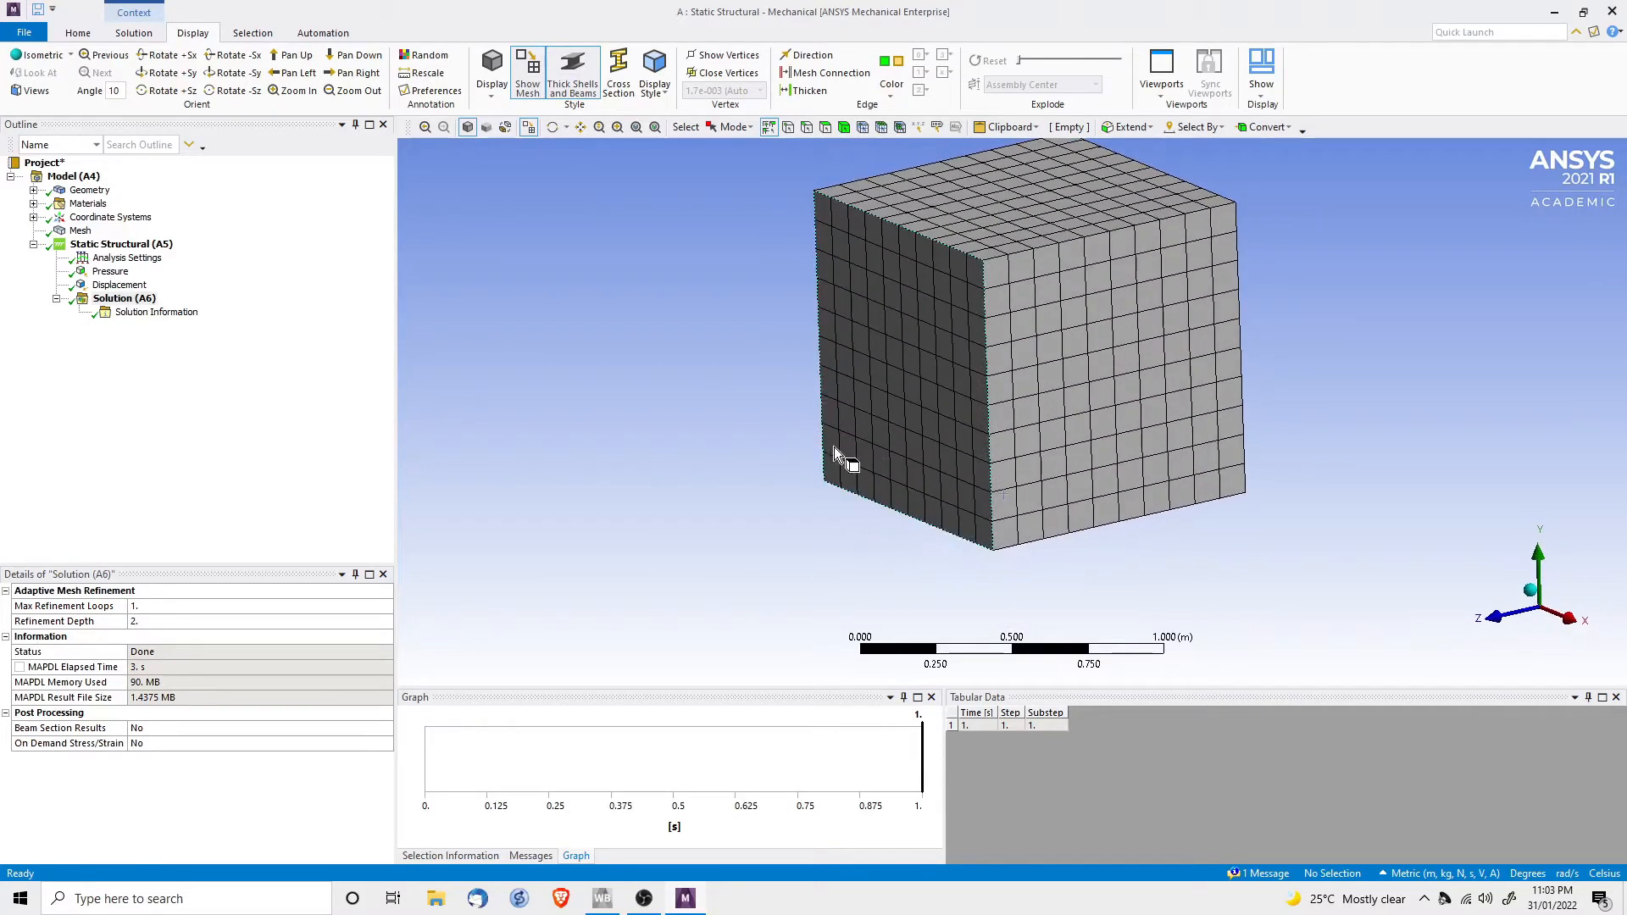
right_click(125, 302)
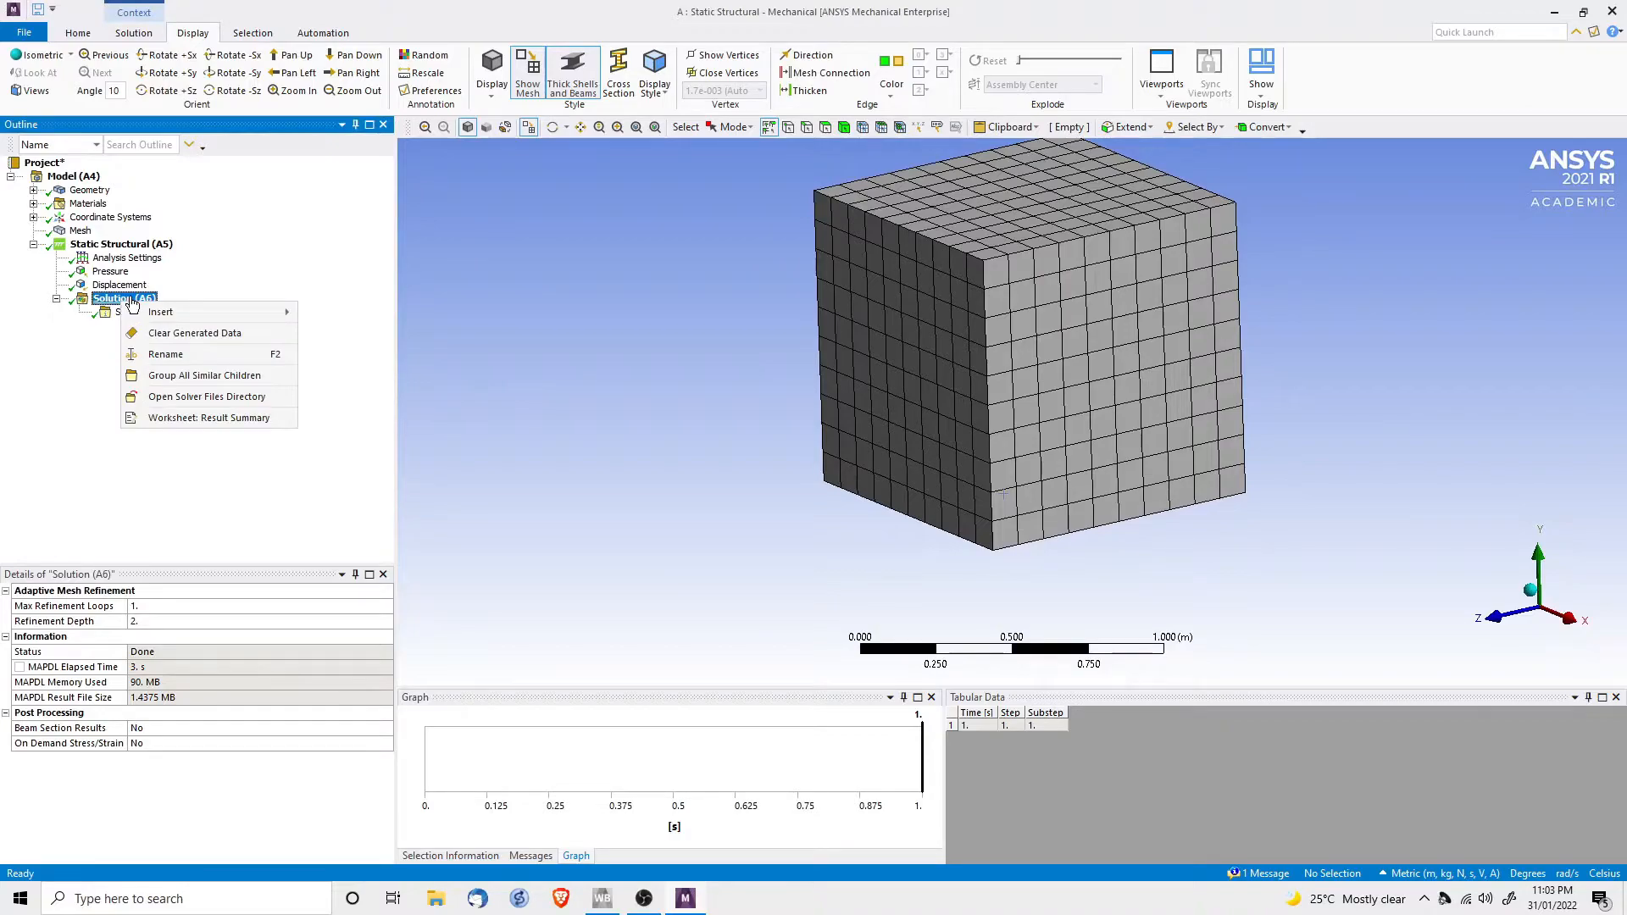
mouse_move(164, 321)
mouse_move(392, 324)
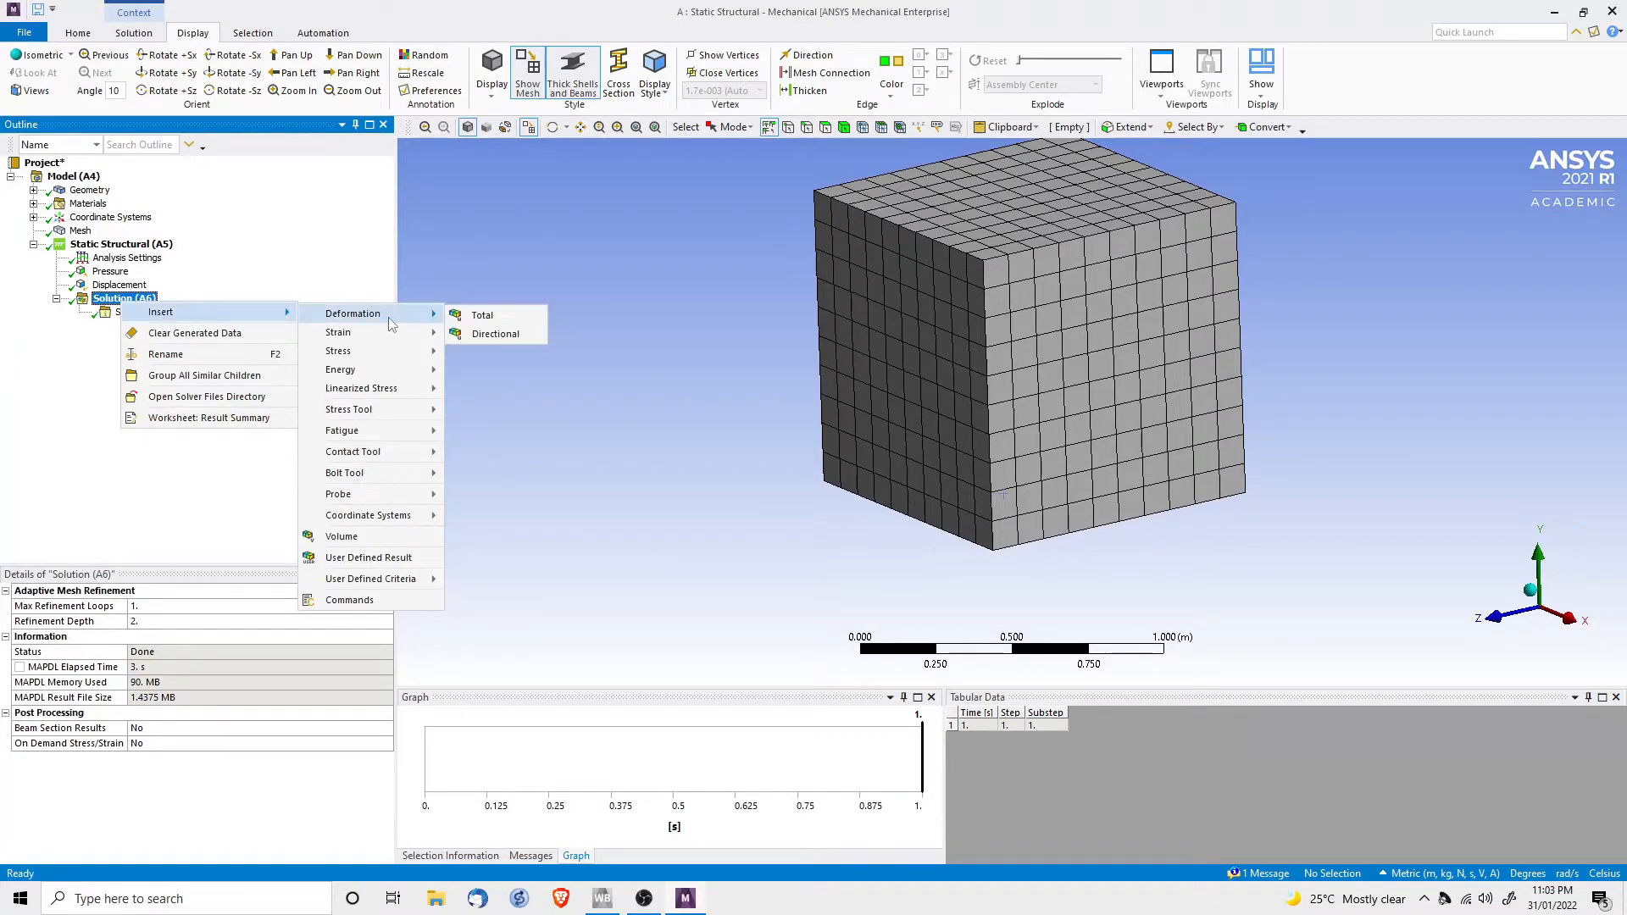
click(481, 315)
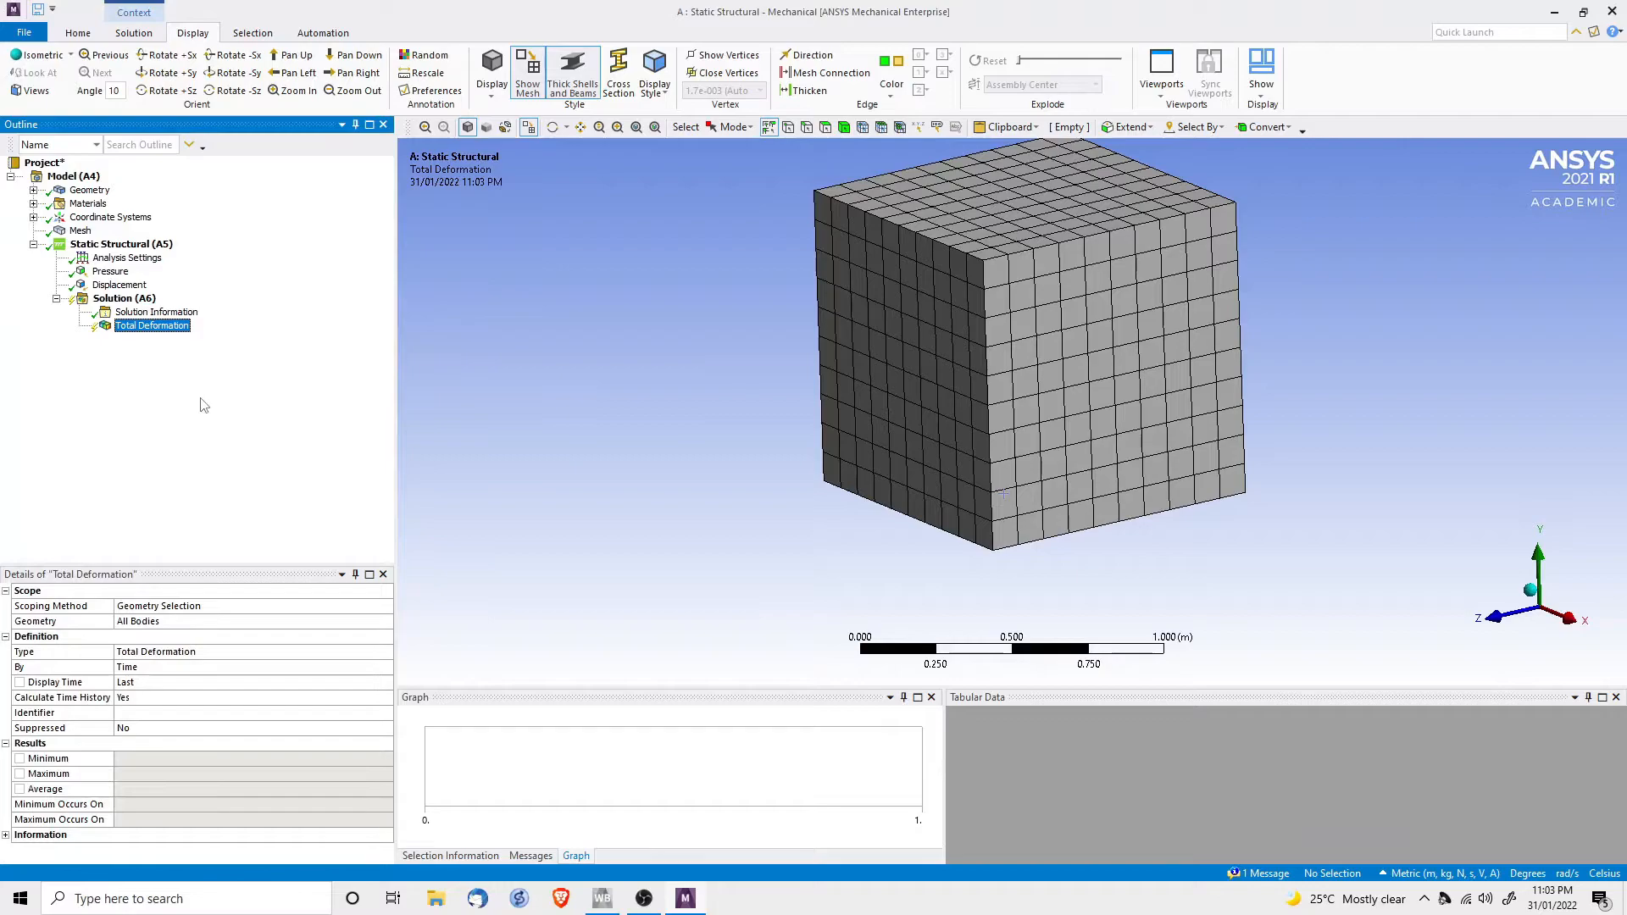
Add a Directional Deformation result to the solution and set its orientation to the Y Axis
right_click(127, 301)
mouse_move(169, 311)
mouse_move(399, 312)
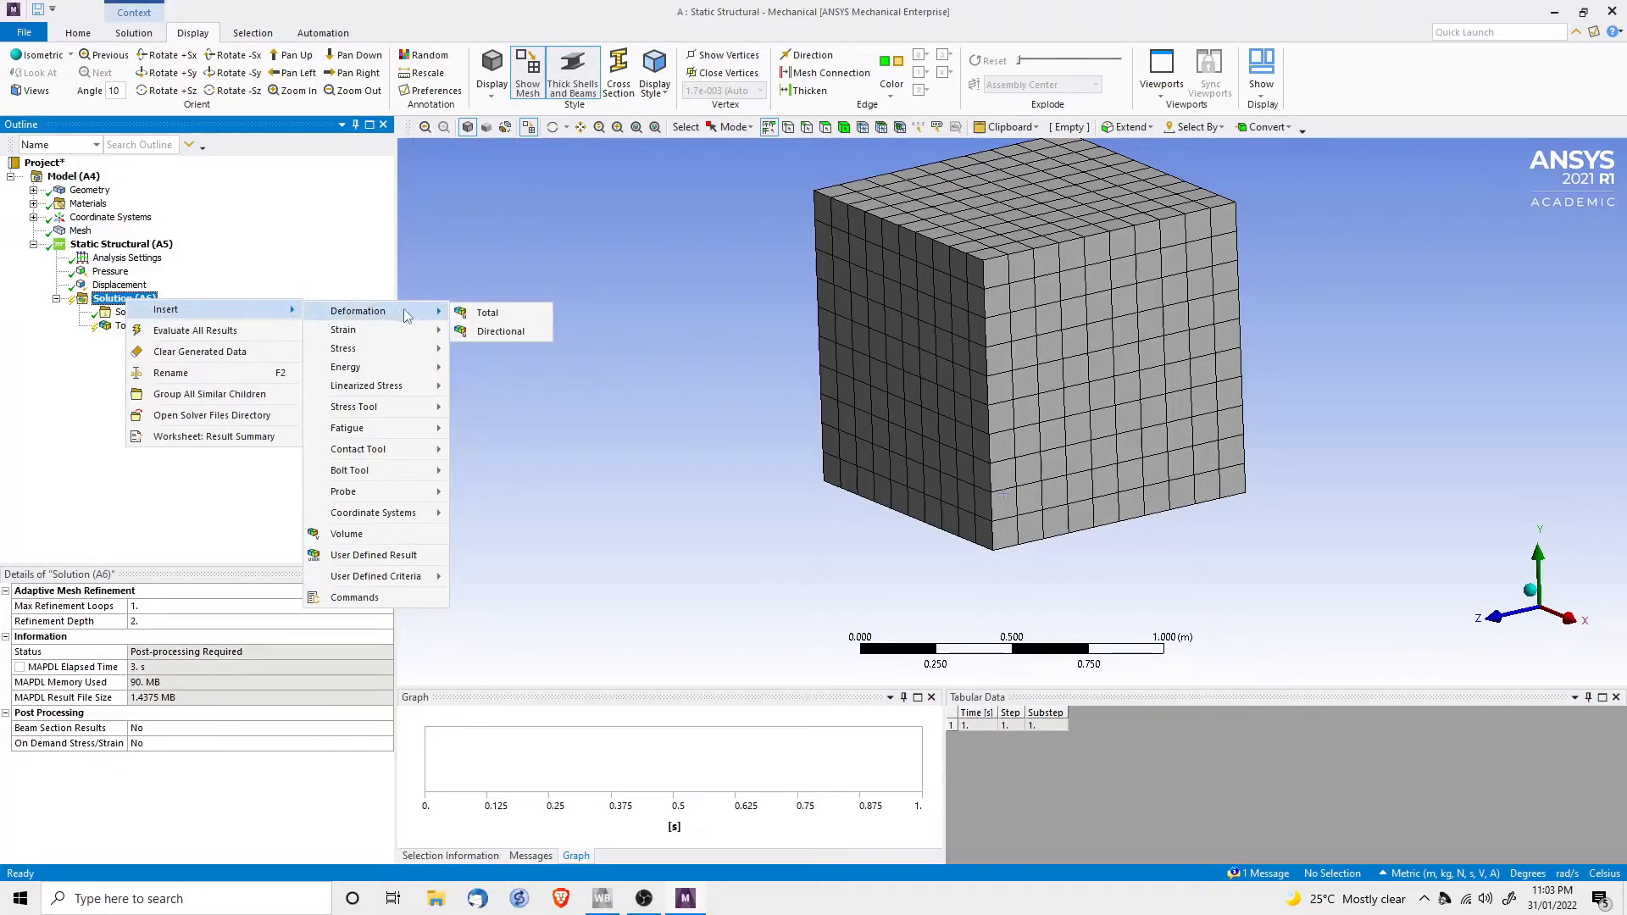
click(483, 332)
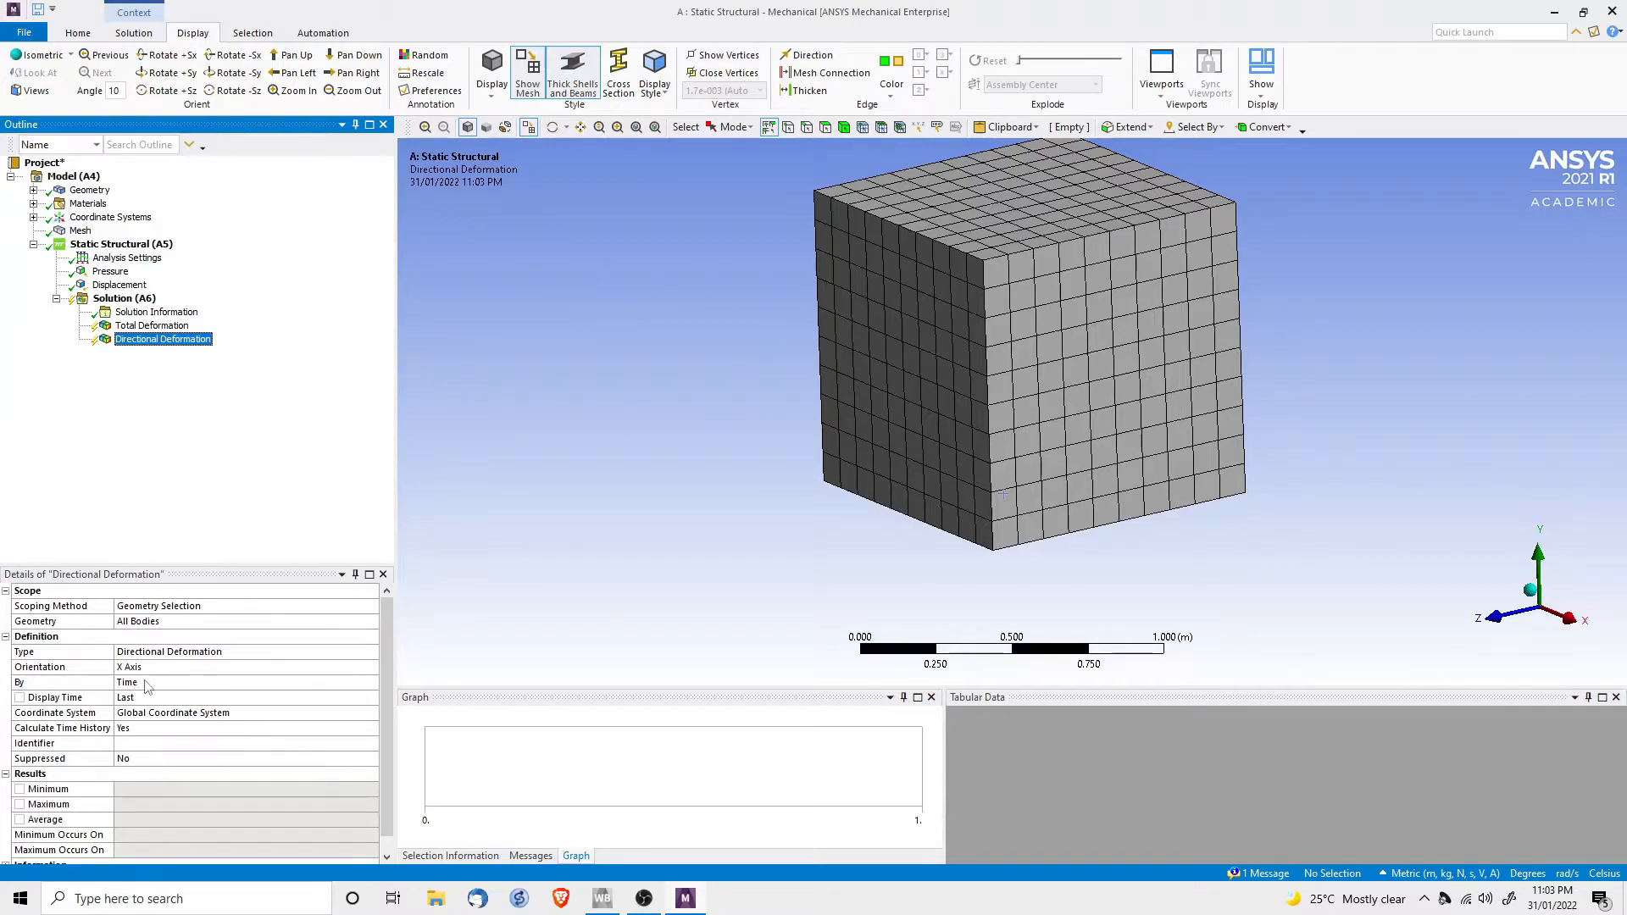
click(165, 667)
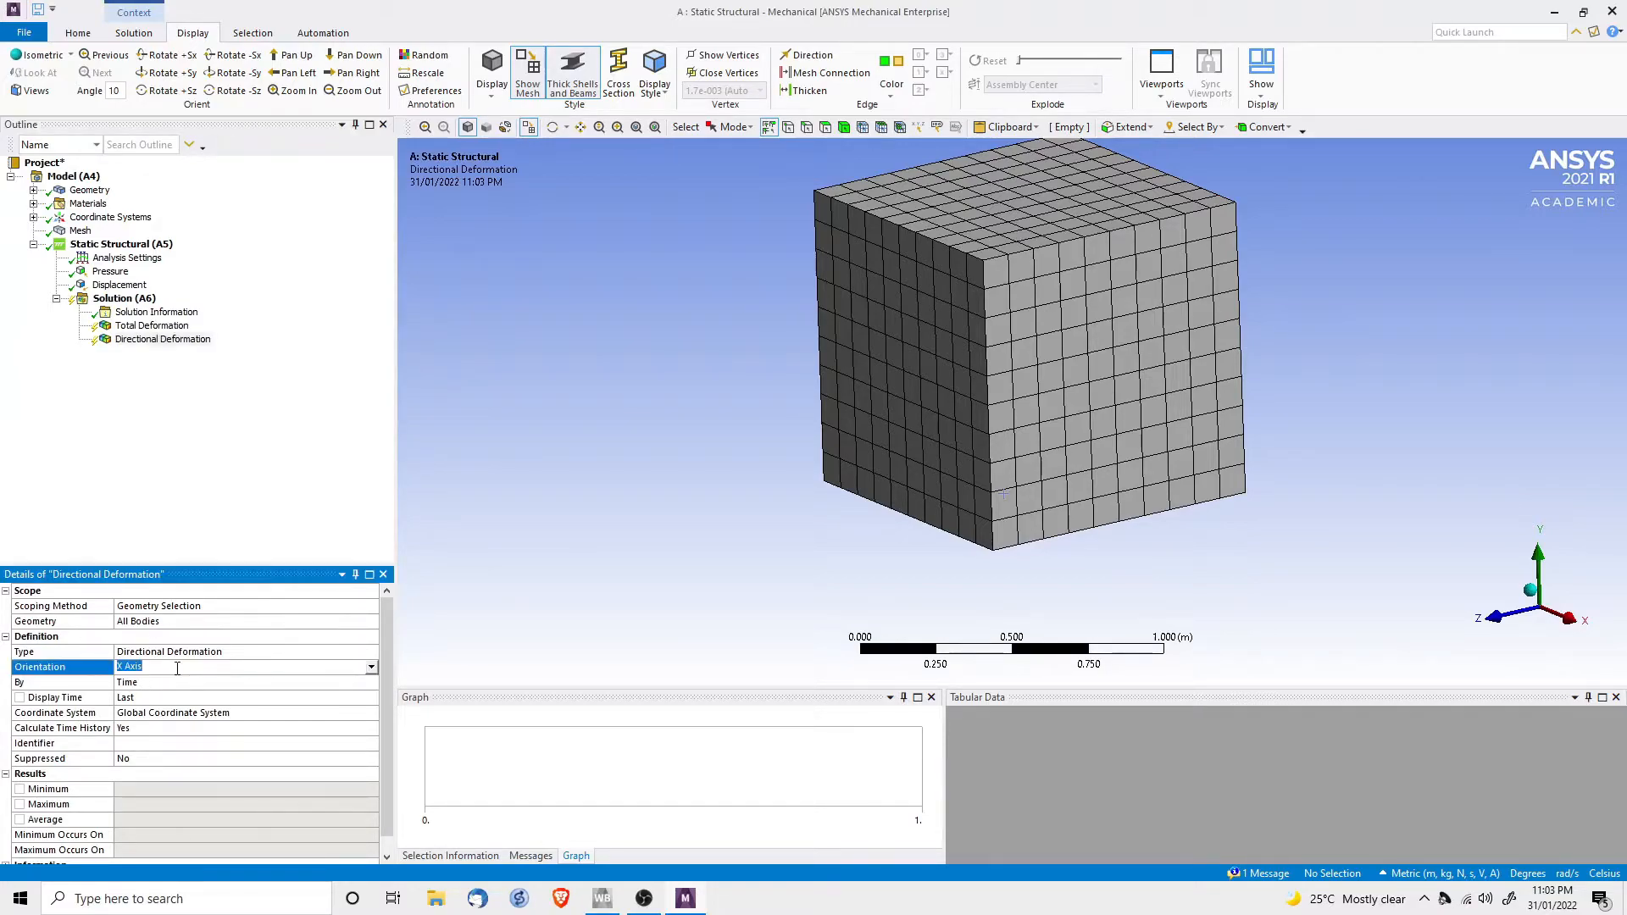
click(371, 667)
click(153, 697)
click(191, 435)
Add an Equivalent (von-Mises) stress result to the solution and evaluate all results
right_click(129, 298)
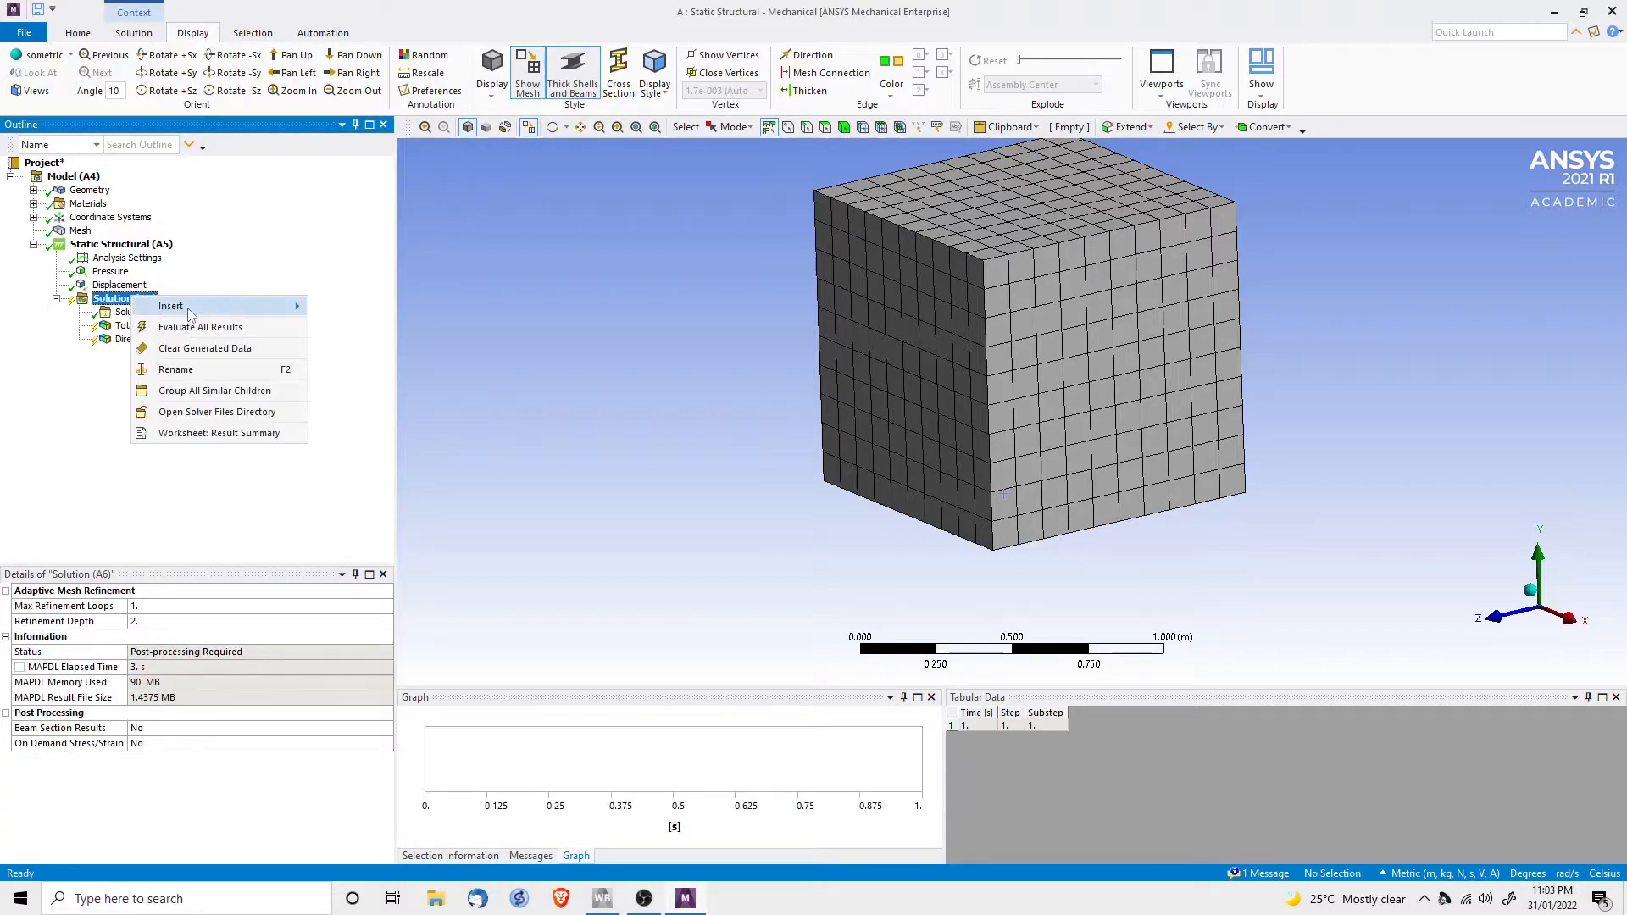
mouse_move(188, 309)
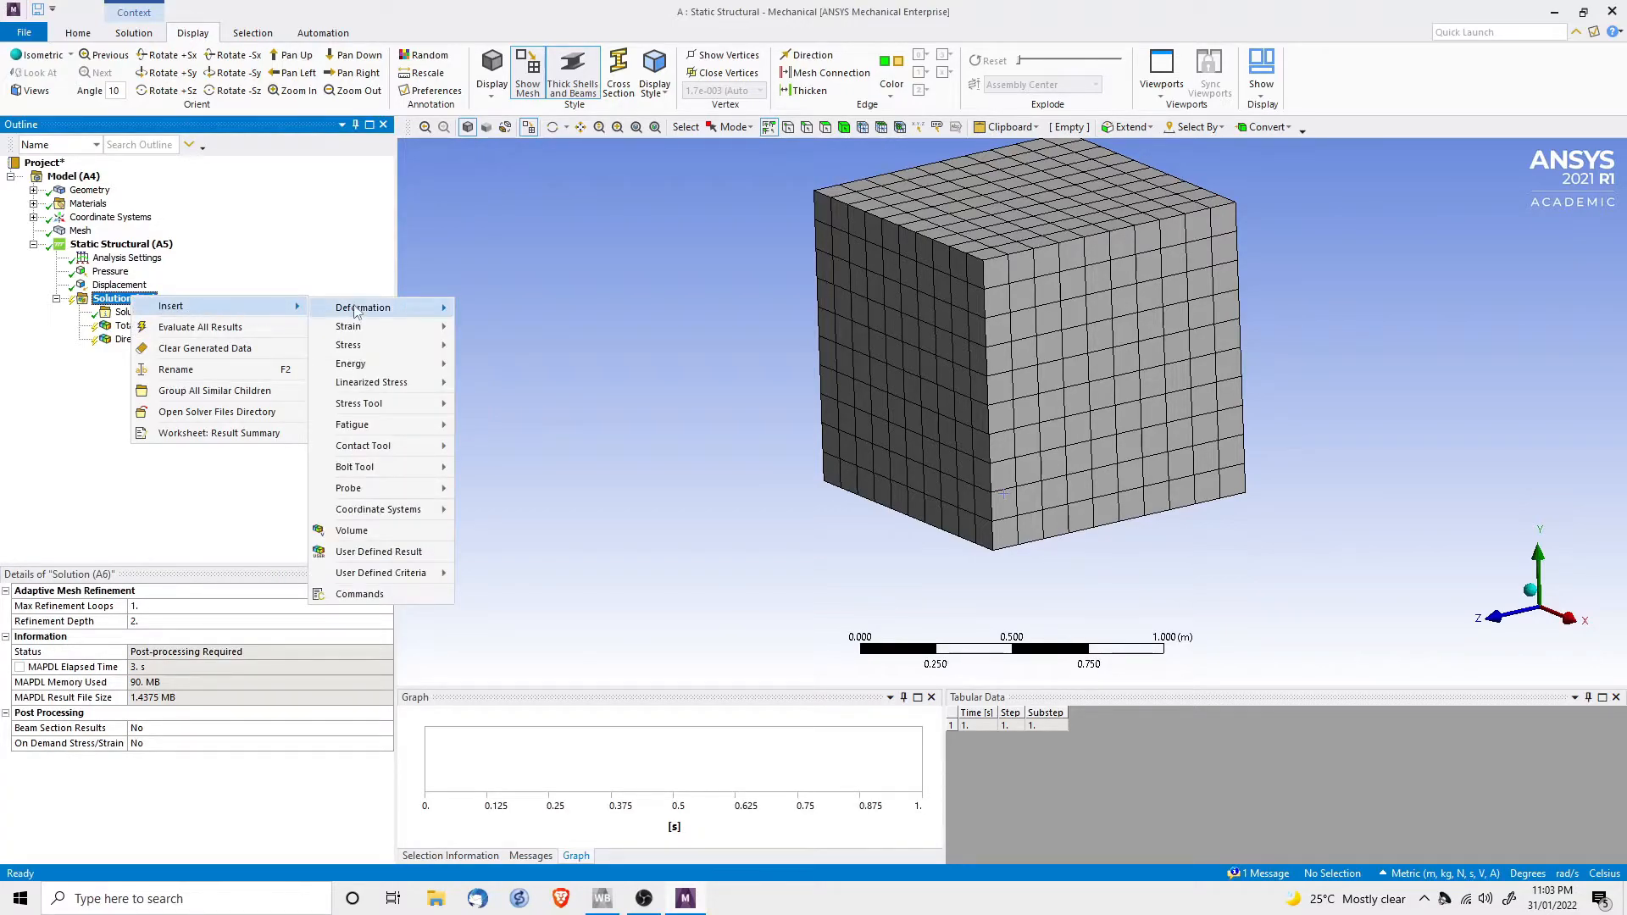
mouse_move(370, 353)
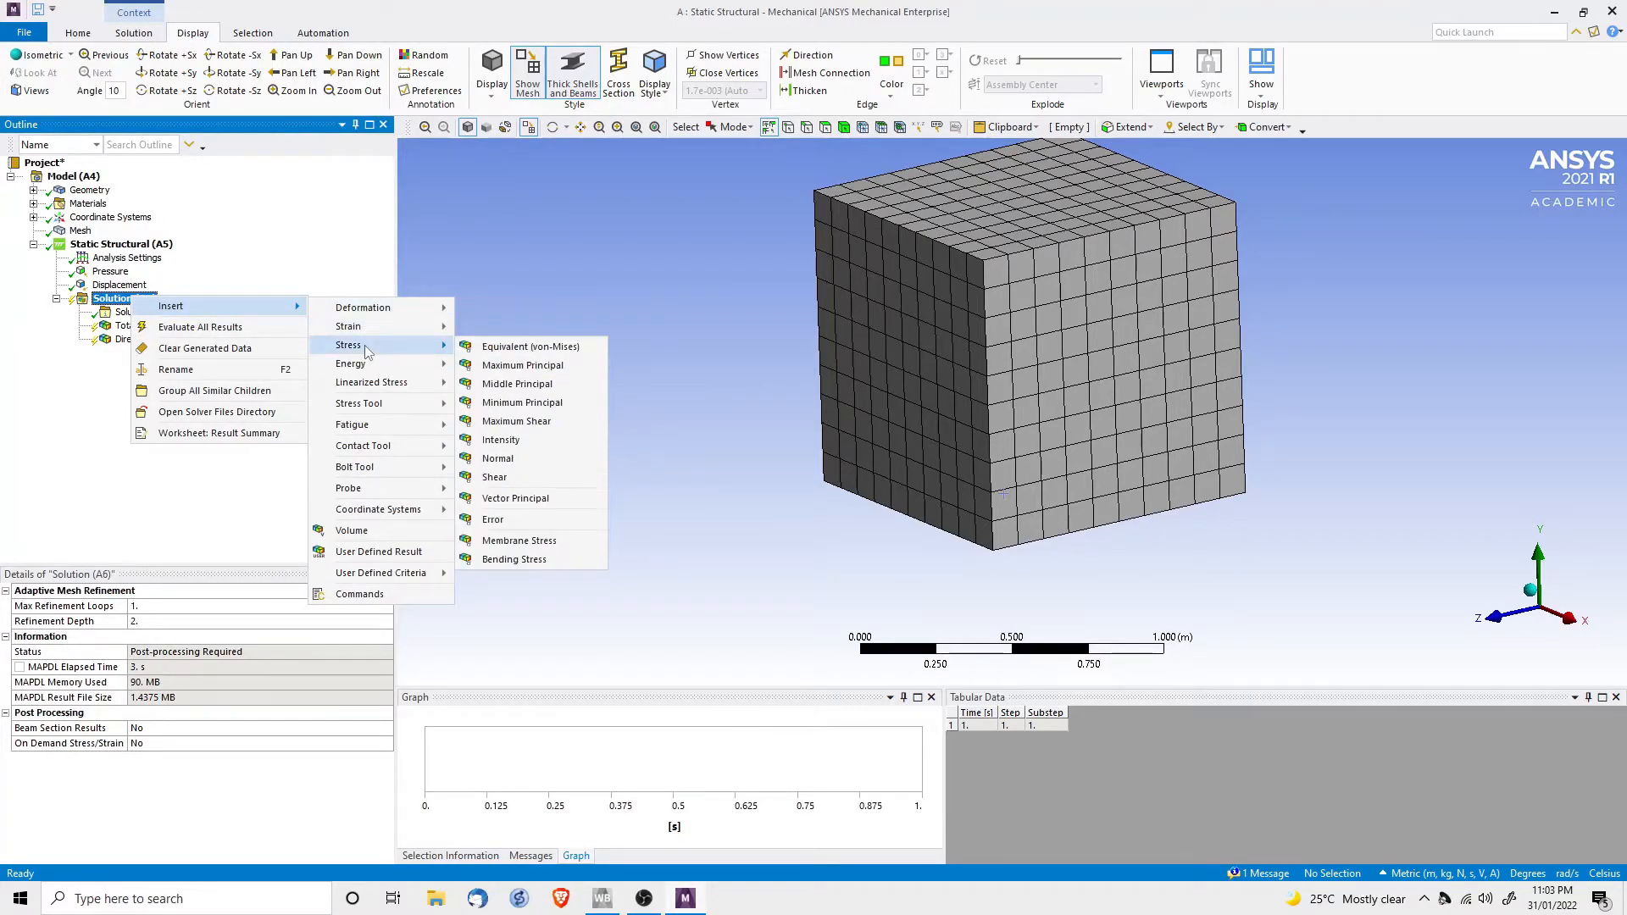
click(518, 347)
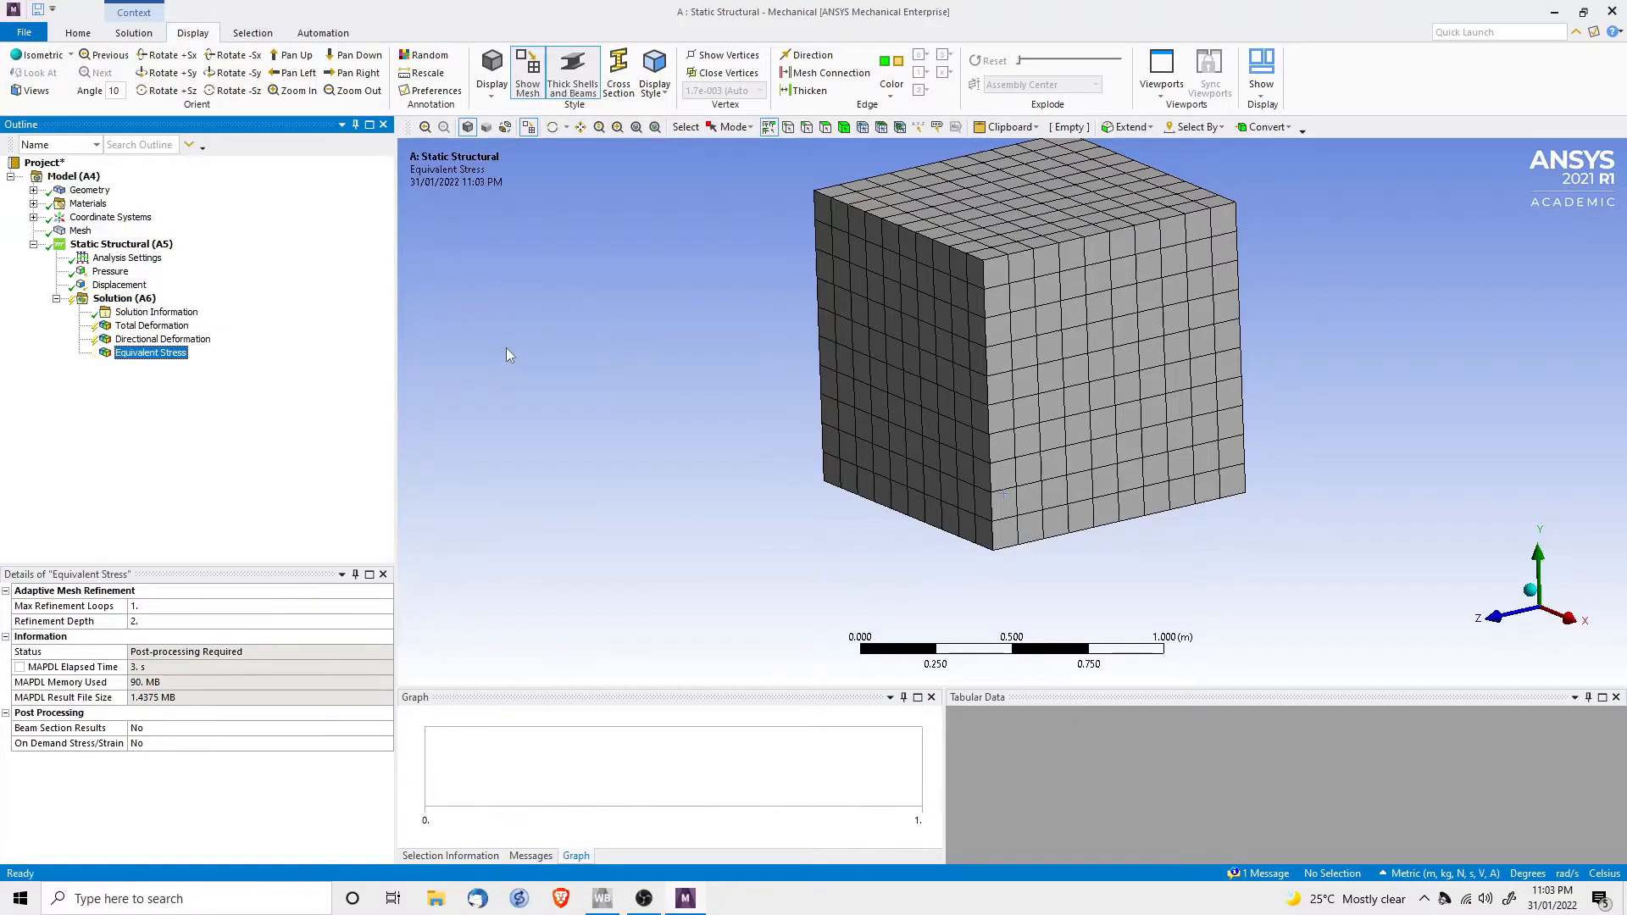
right_click(123, 301)
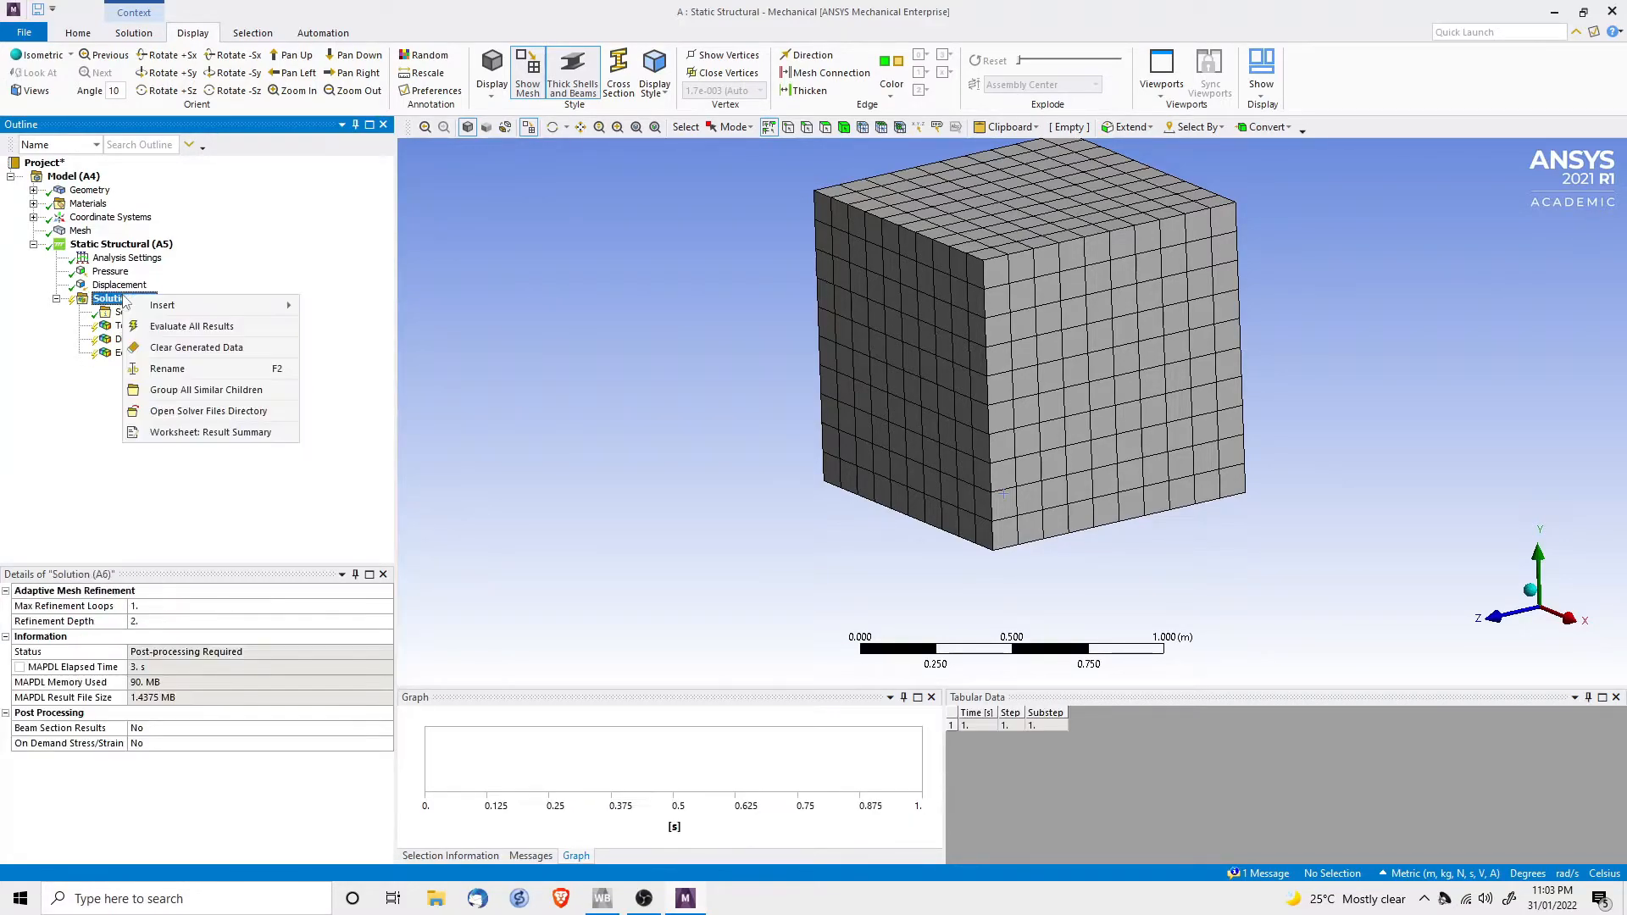
click(186, 326)
Review the Total Deformation, Directional Deformation and Equivalent Stress results one after another
click(146, 330)
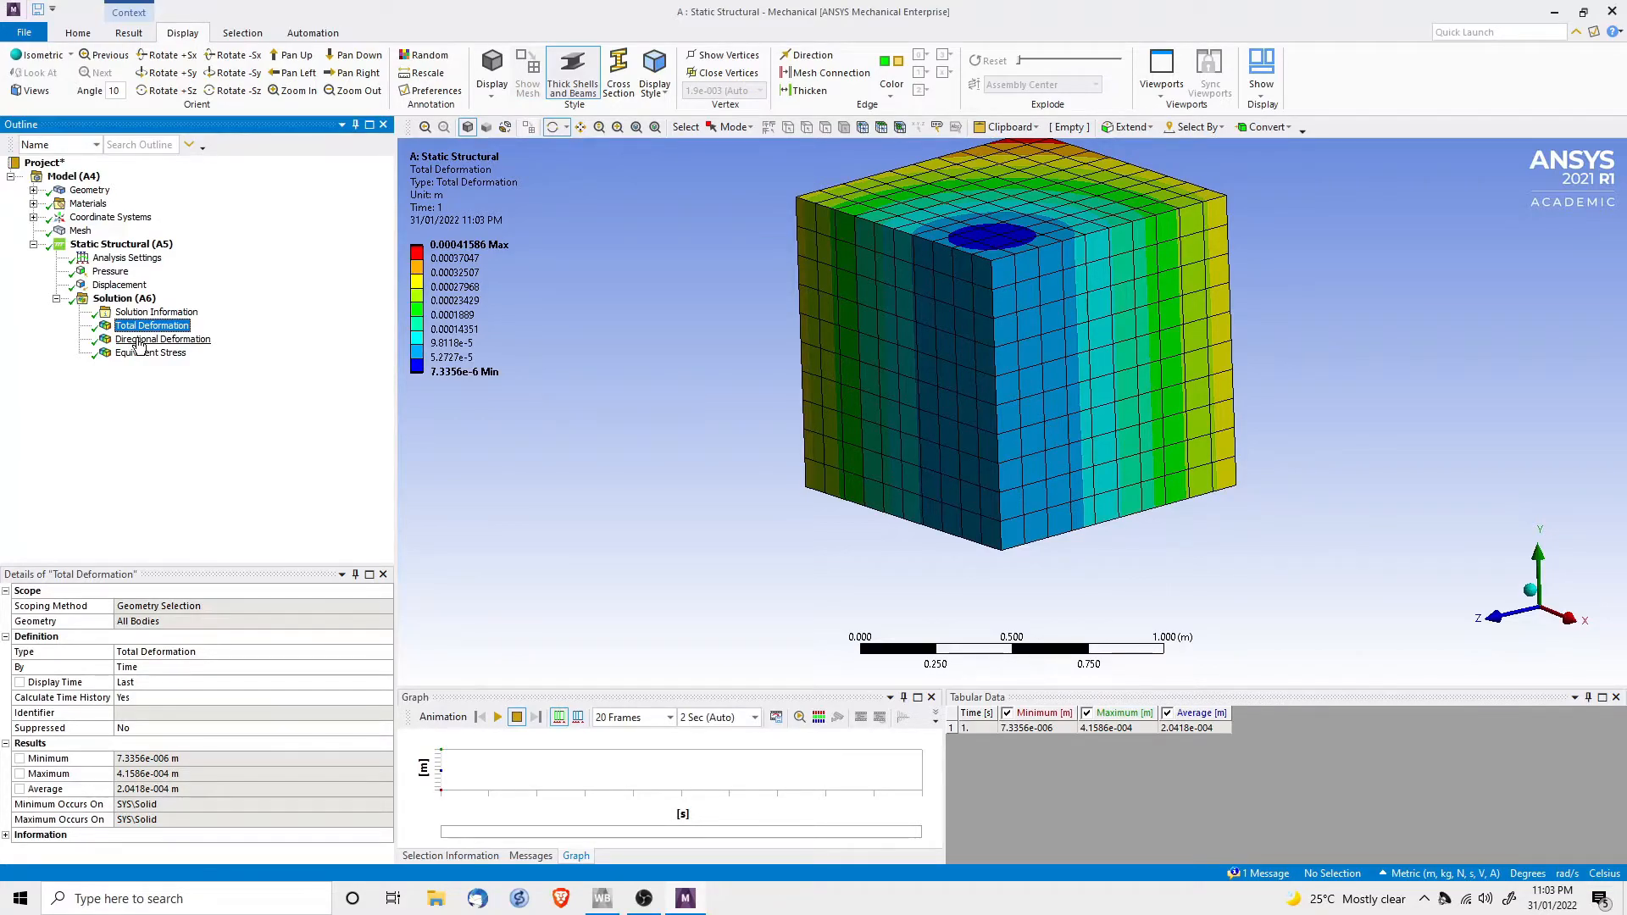
click(138, 341)
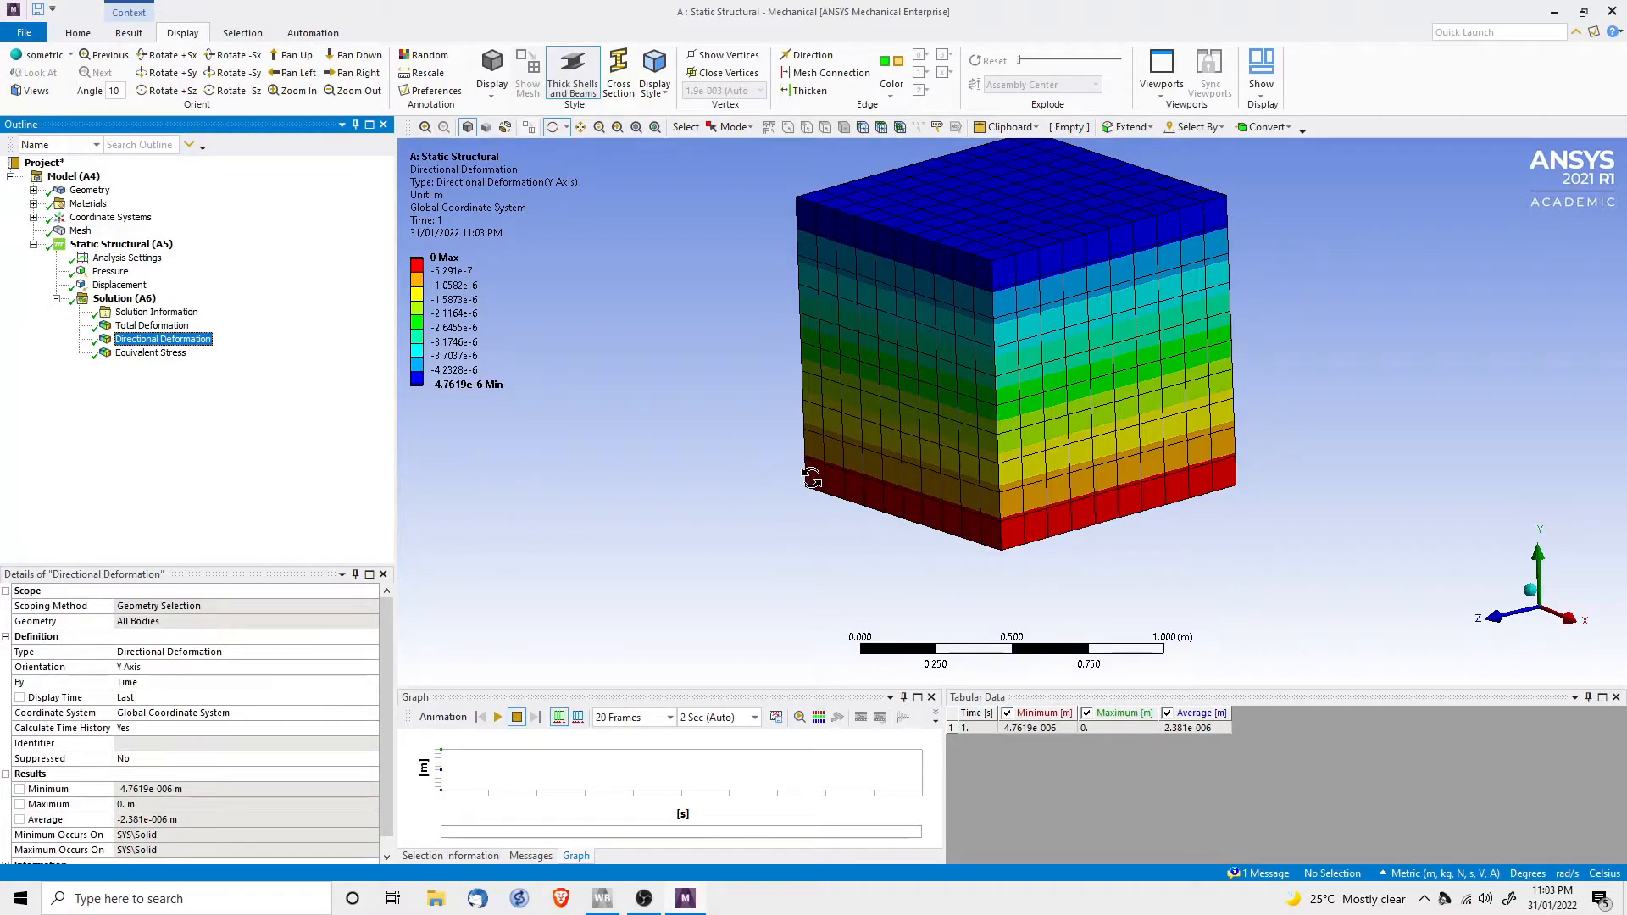
click(452, 258)
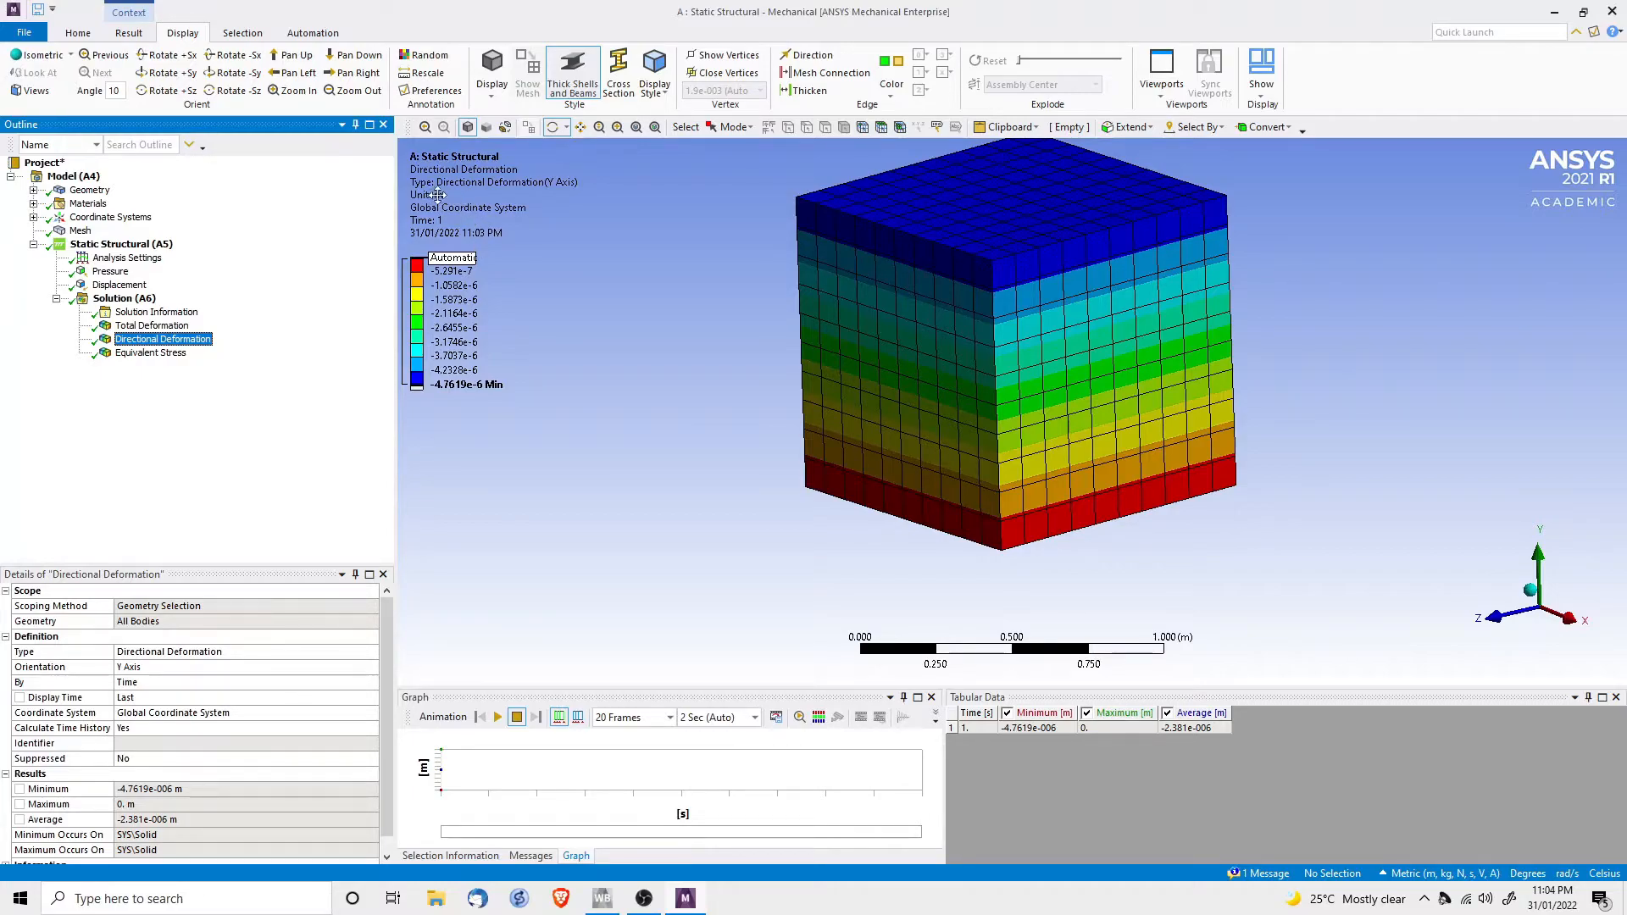
click(436, 419)
click(1250, 874)
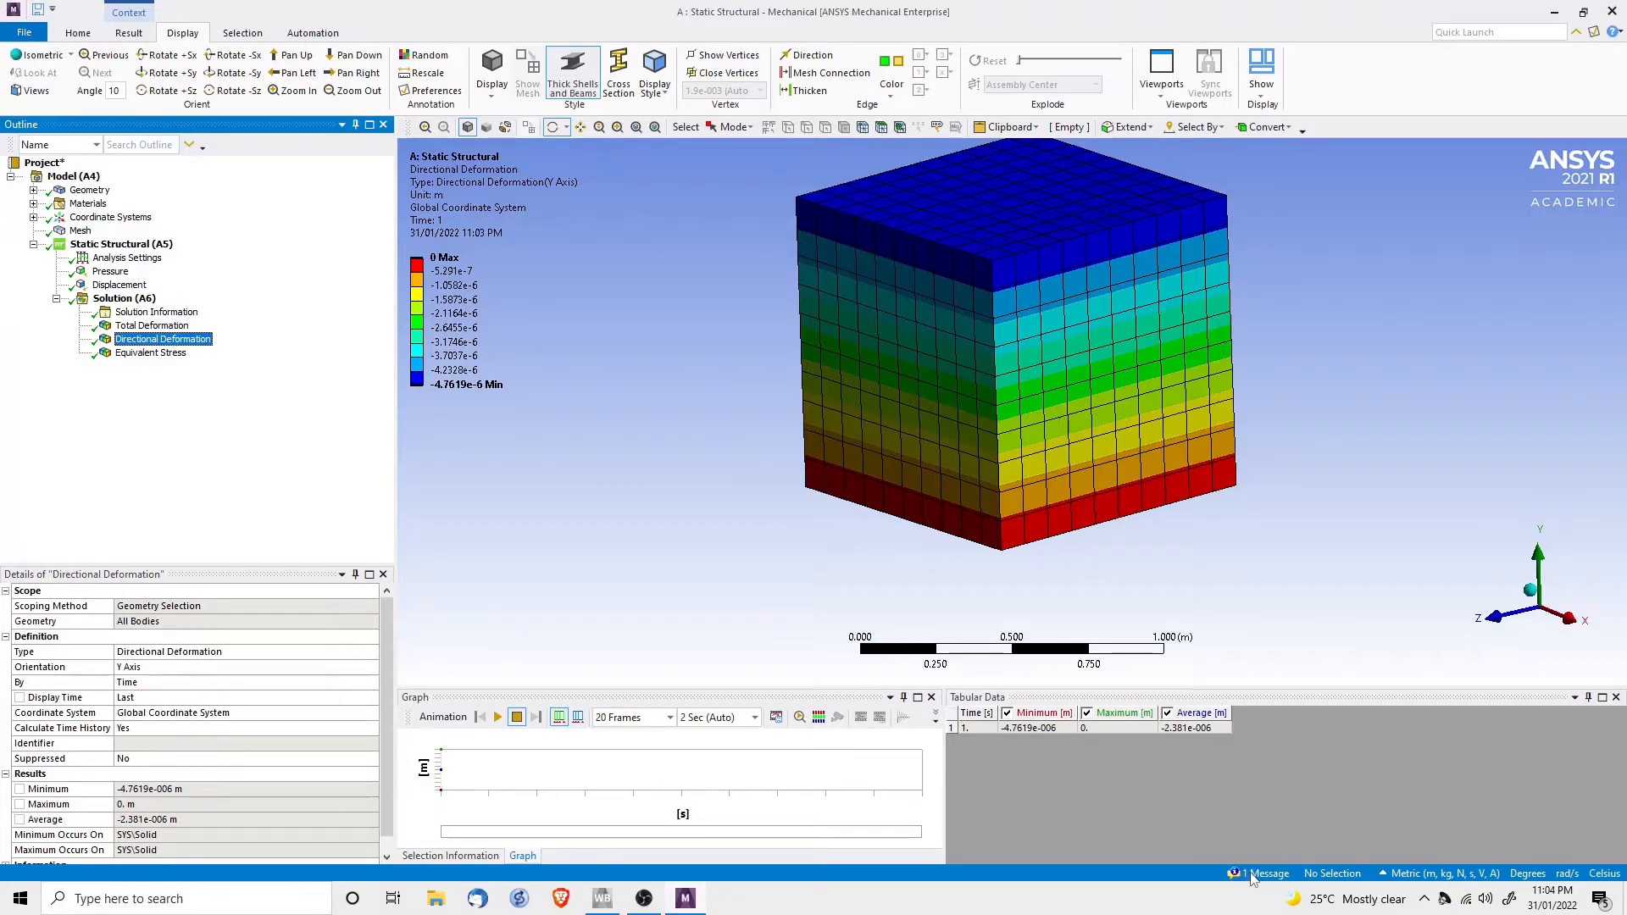
click(148, 353)
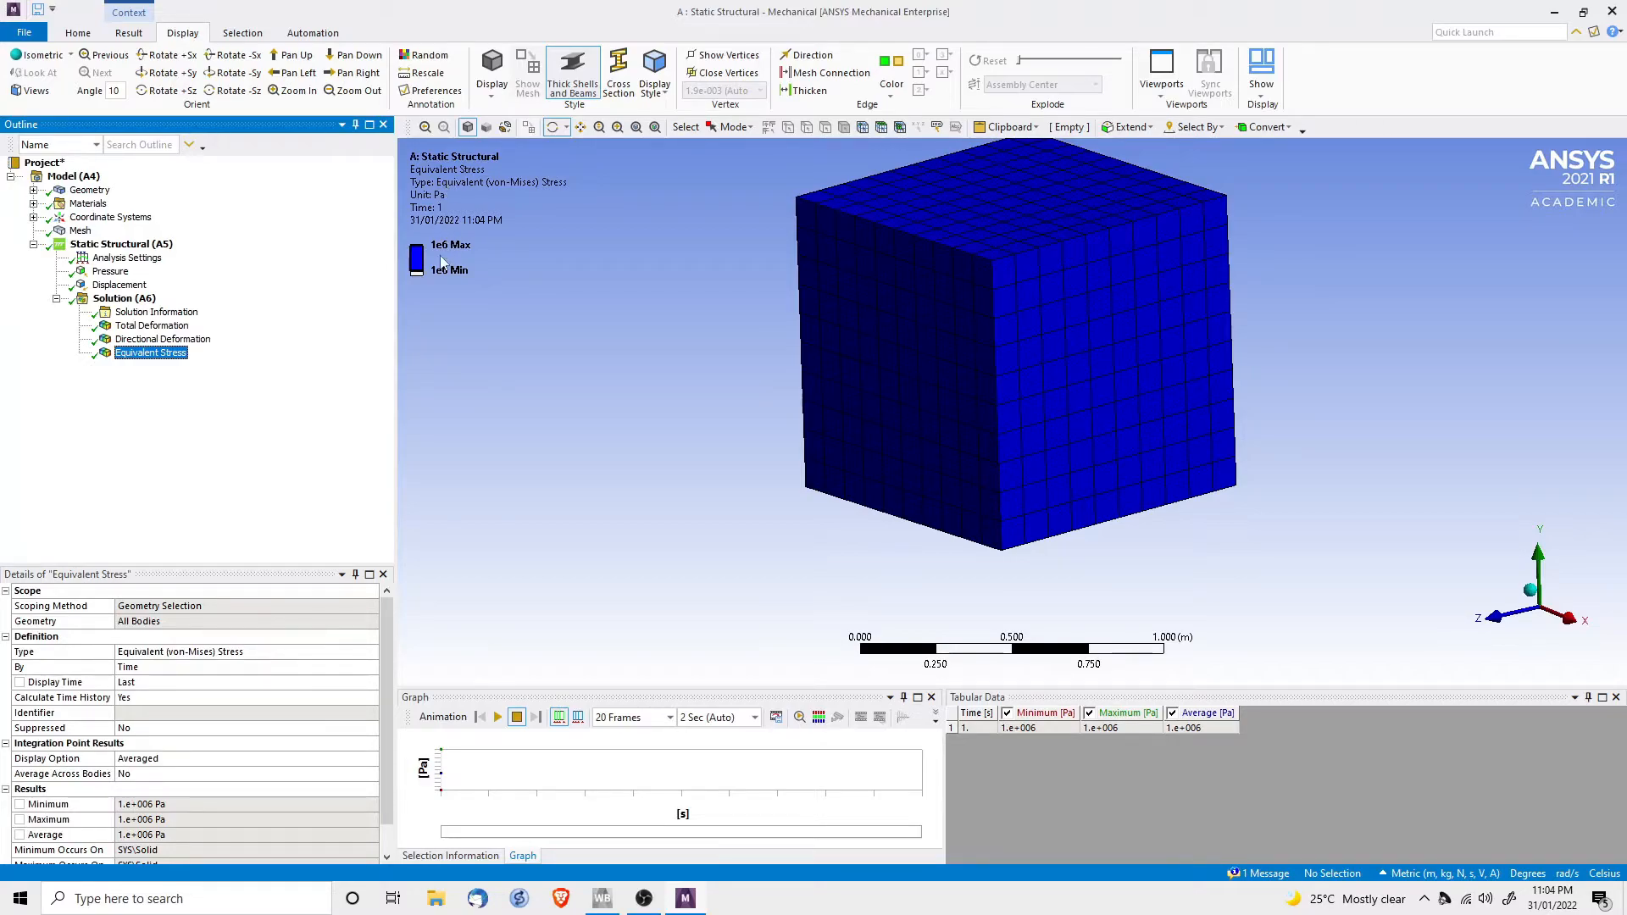
Add a second Displacement support on the cube's bottom edge parallel to the Z axis and set its X component to 0 m
right_click(114, 261)
mouse_move(156, 271)
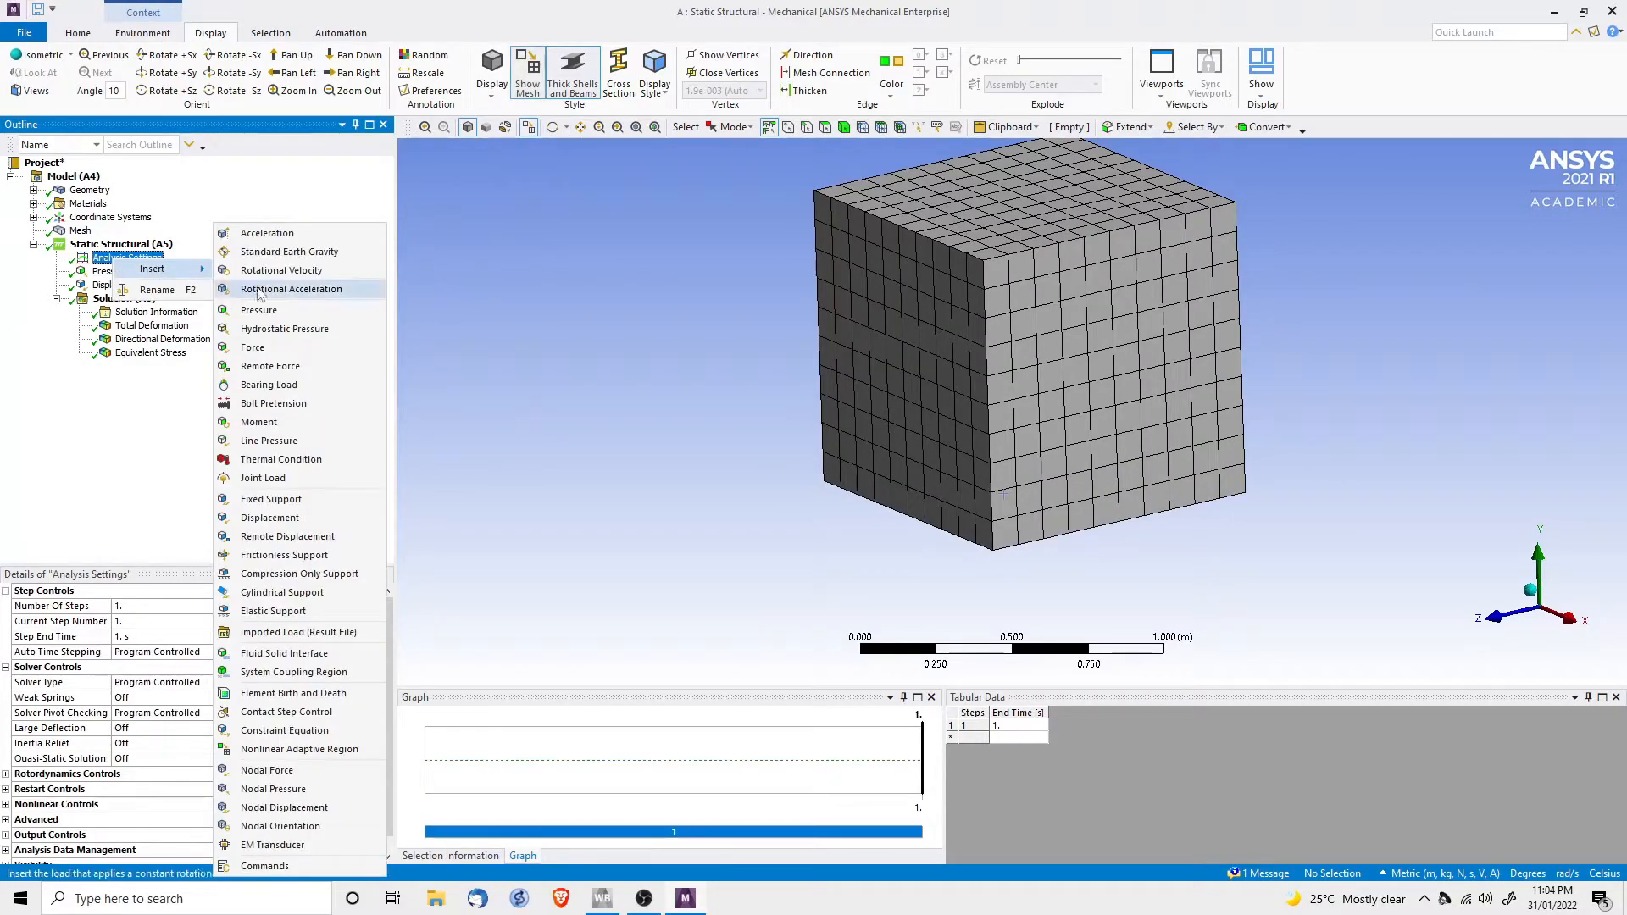
click(268, 518)
middle_drag(724, 505, 1139, 477)
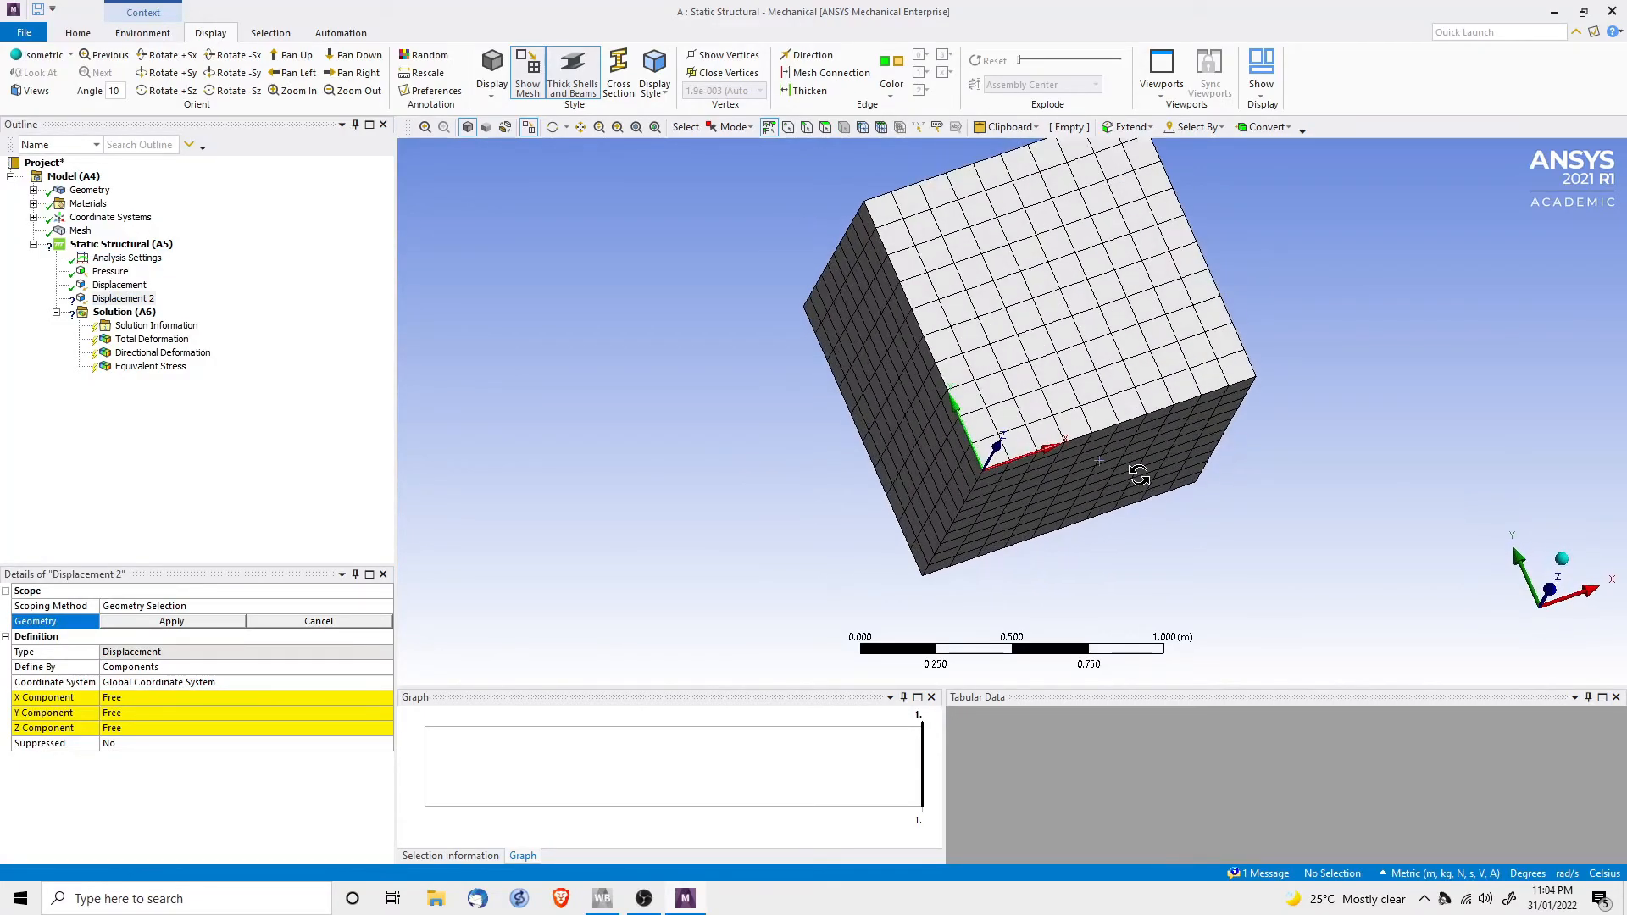
click(965, 506)
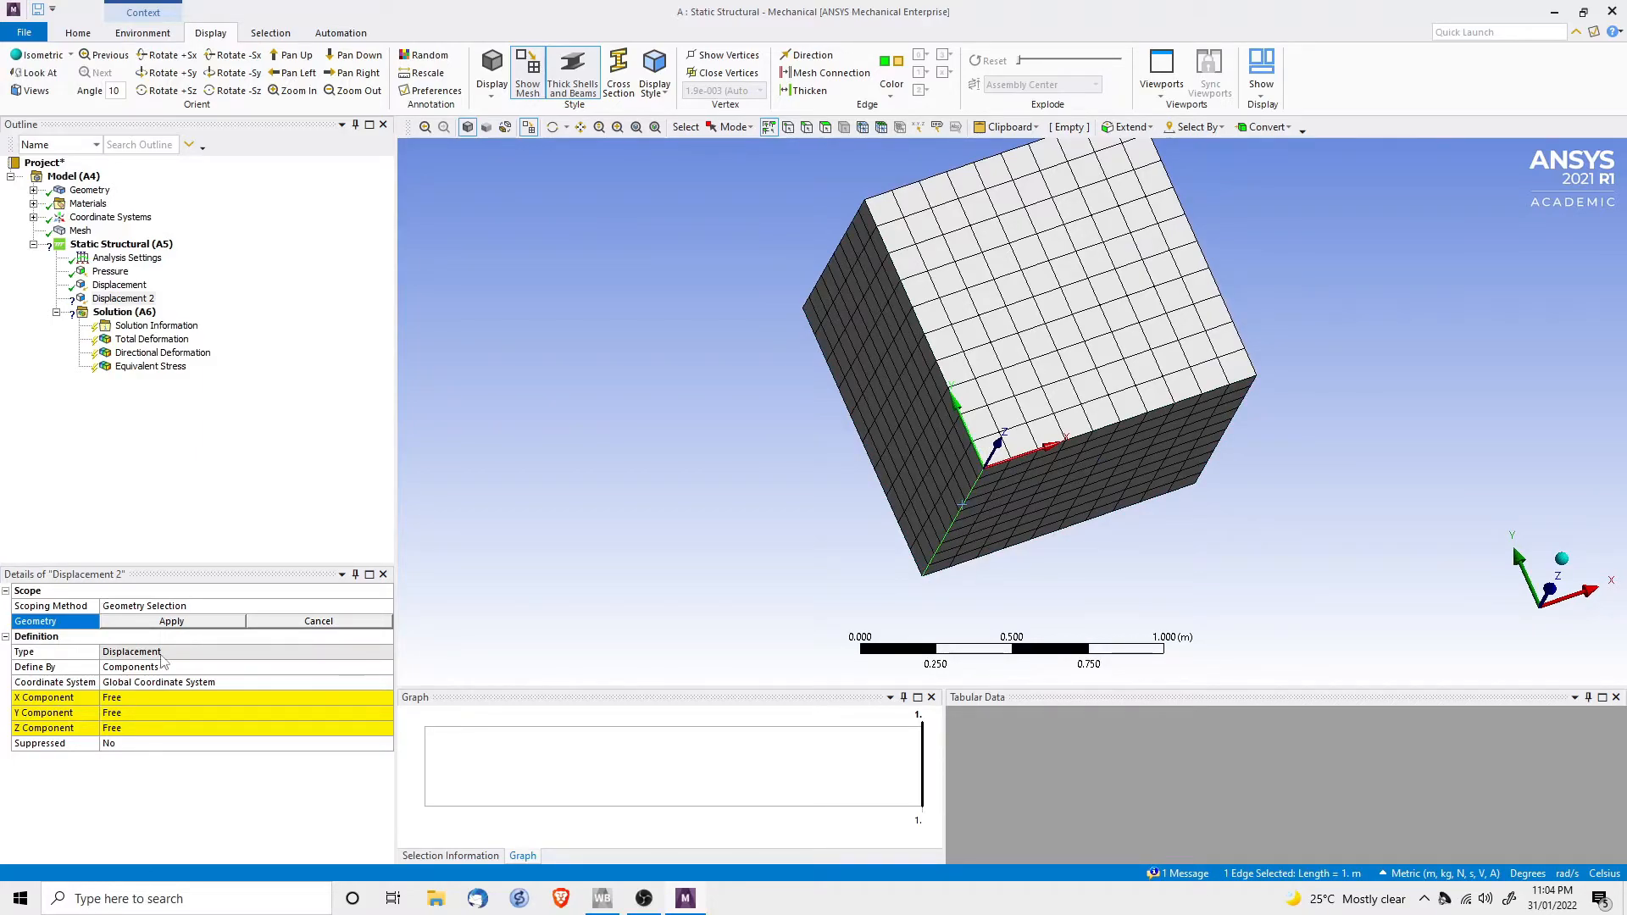
click(172, 622)
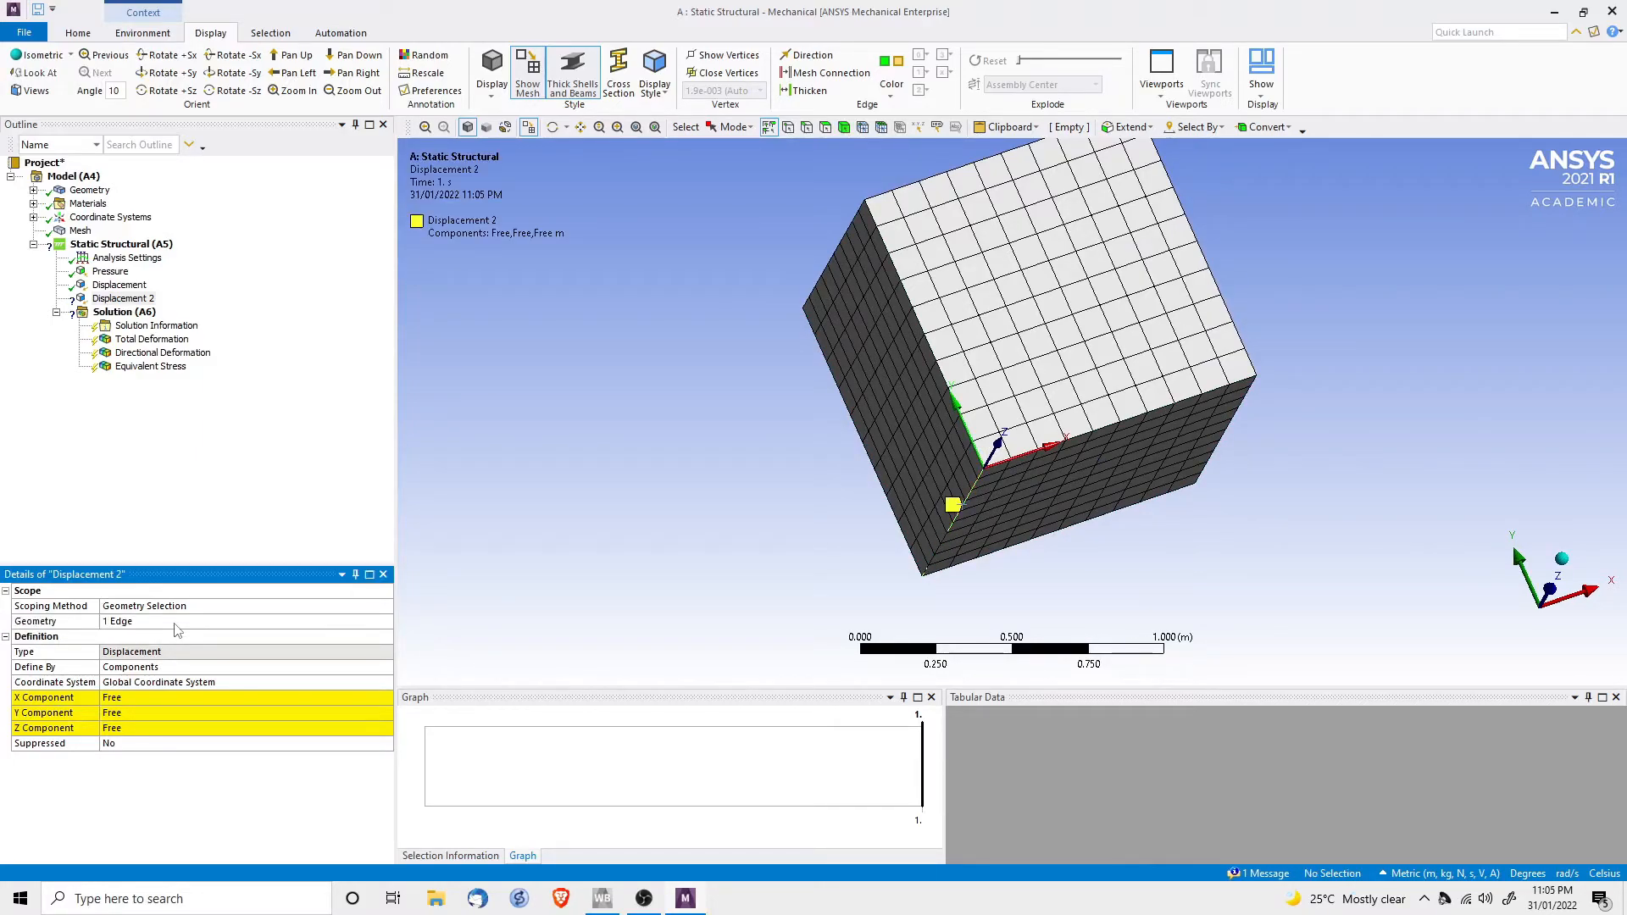
click(140, 701)
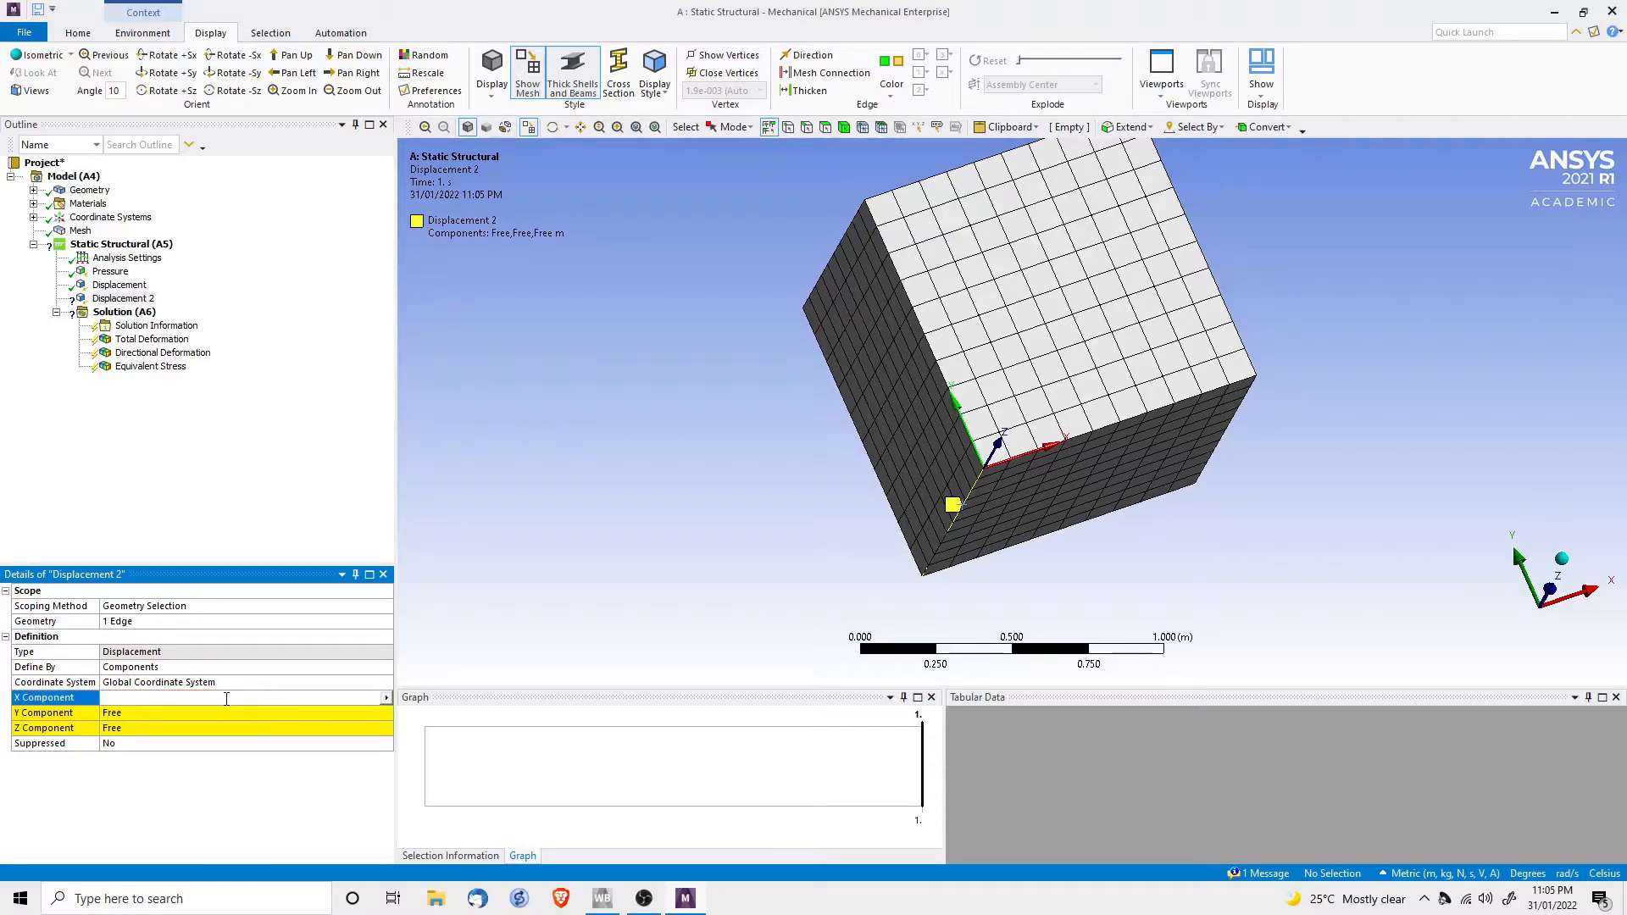
text(0)
key(Return)
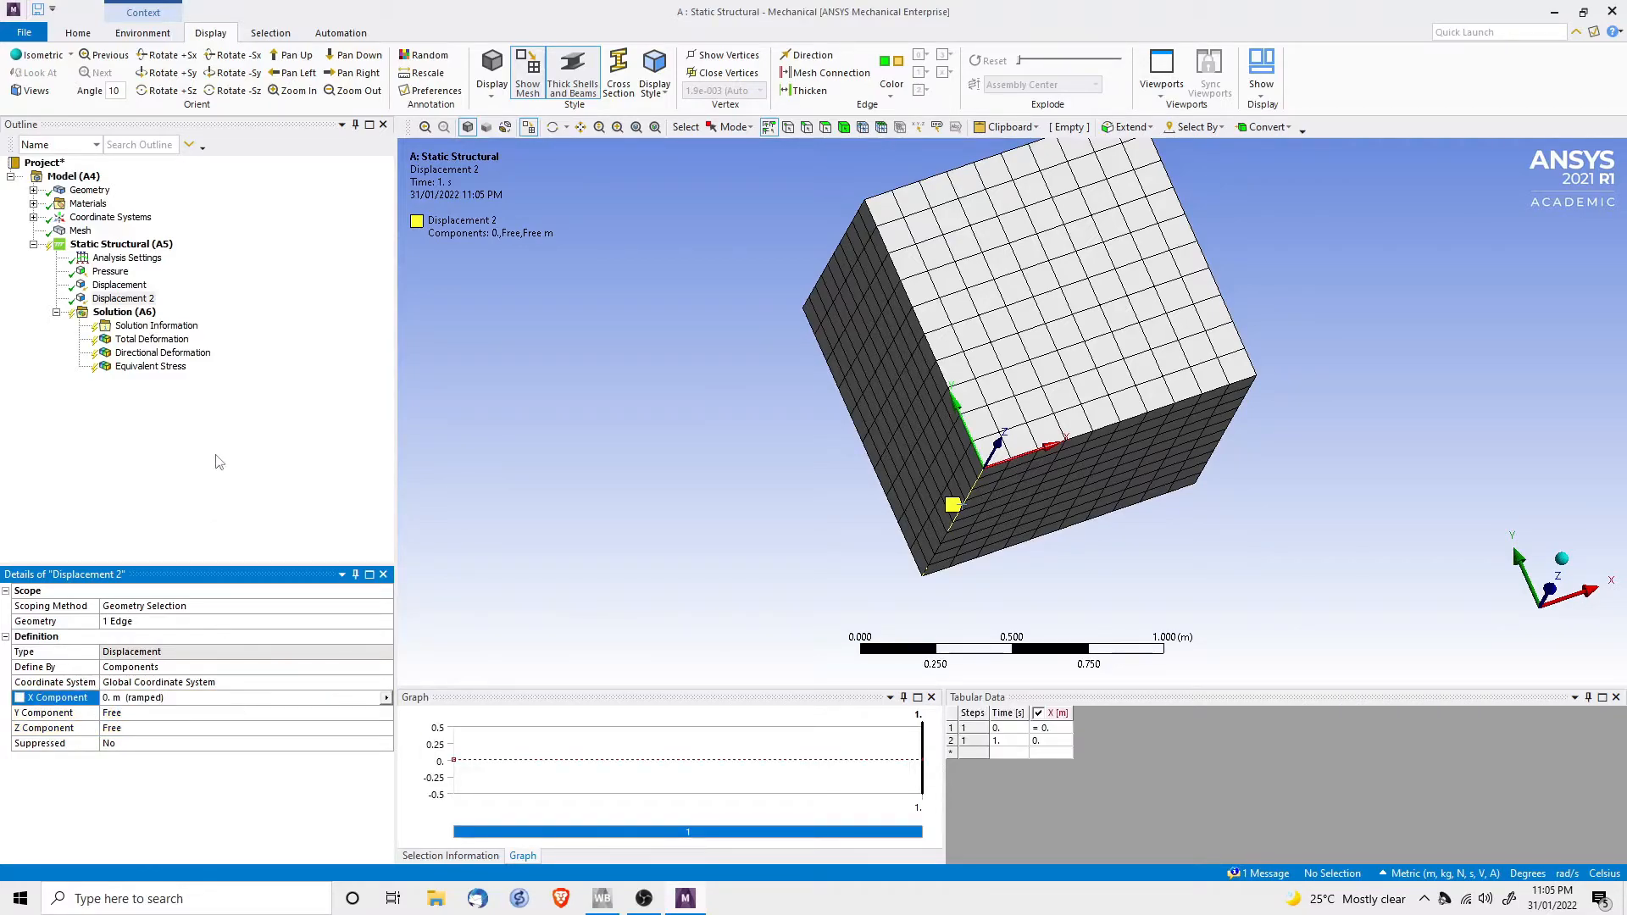
Add a third Displacement support on the cube's bottom edge along the X axis and set its Z component to 0 m
right_click(127, 258)
mouse_move(153, 270)
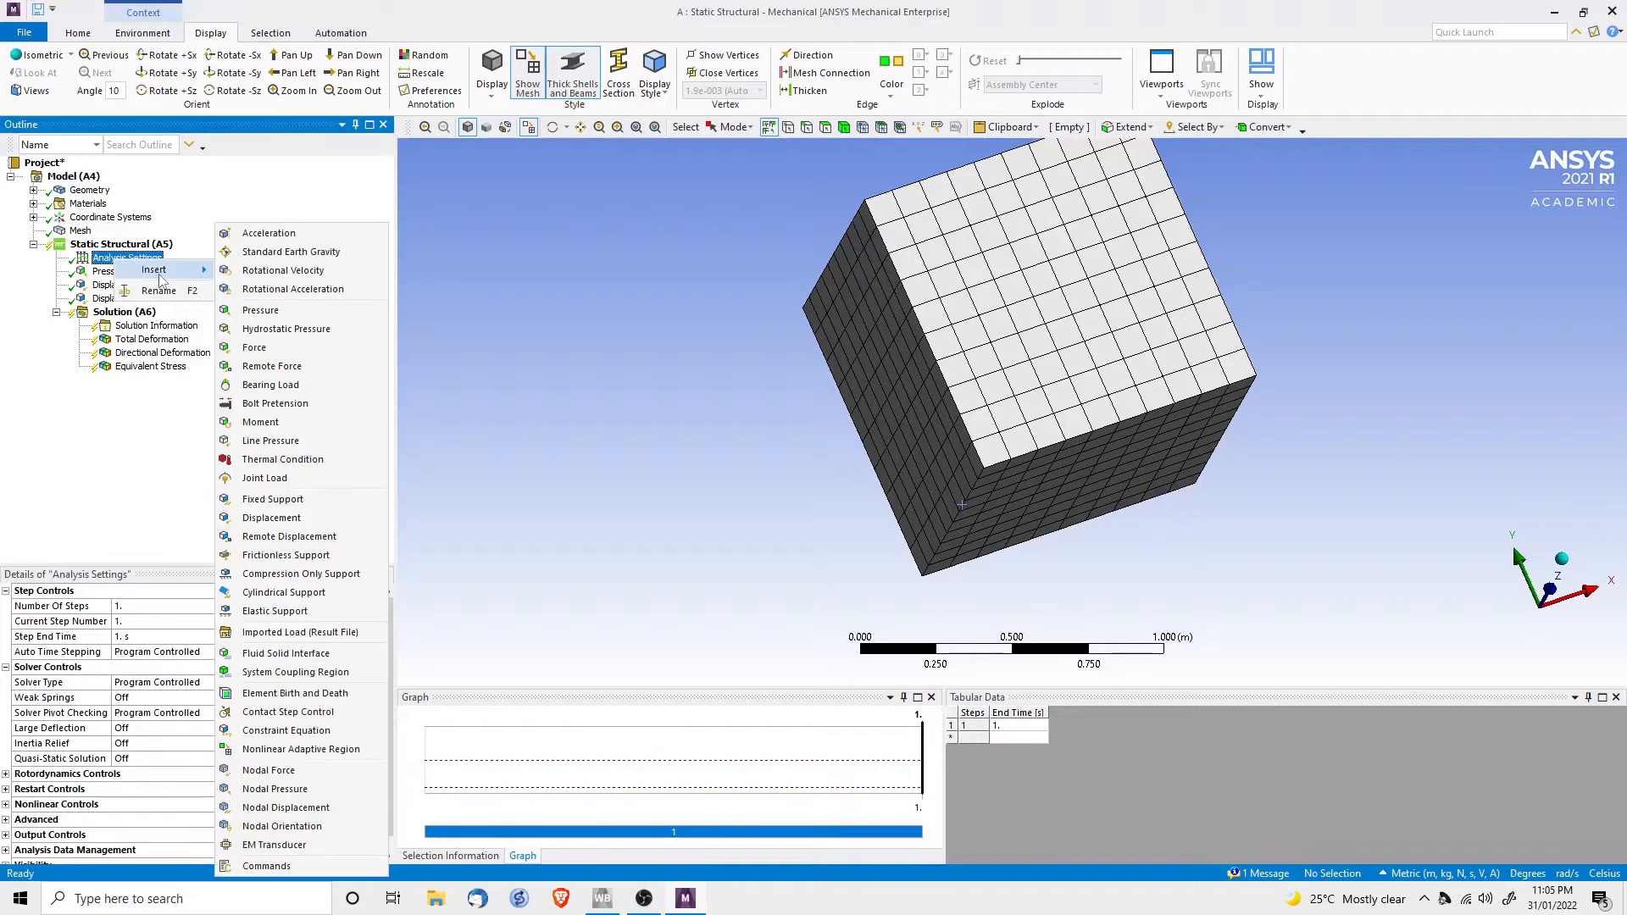
click(271, 517)
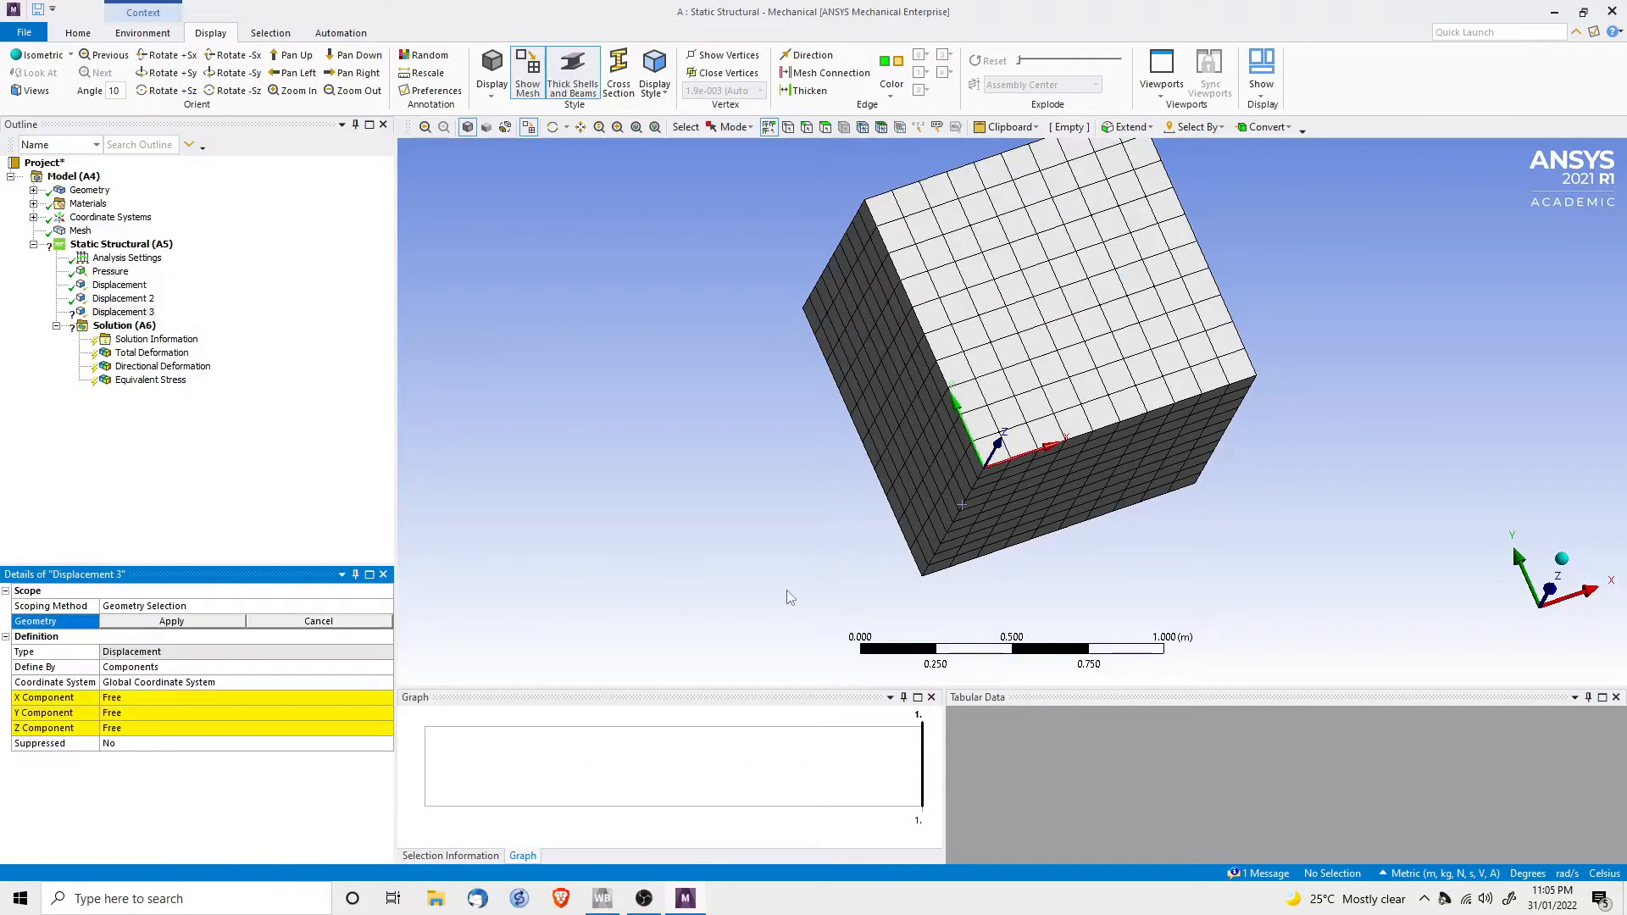
middle_drag(1038, 398, 1069, 455)
click(1088, 424)
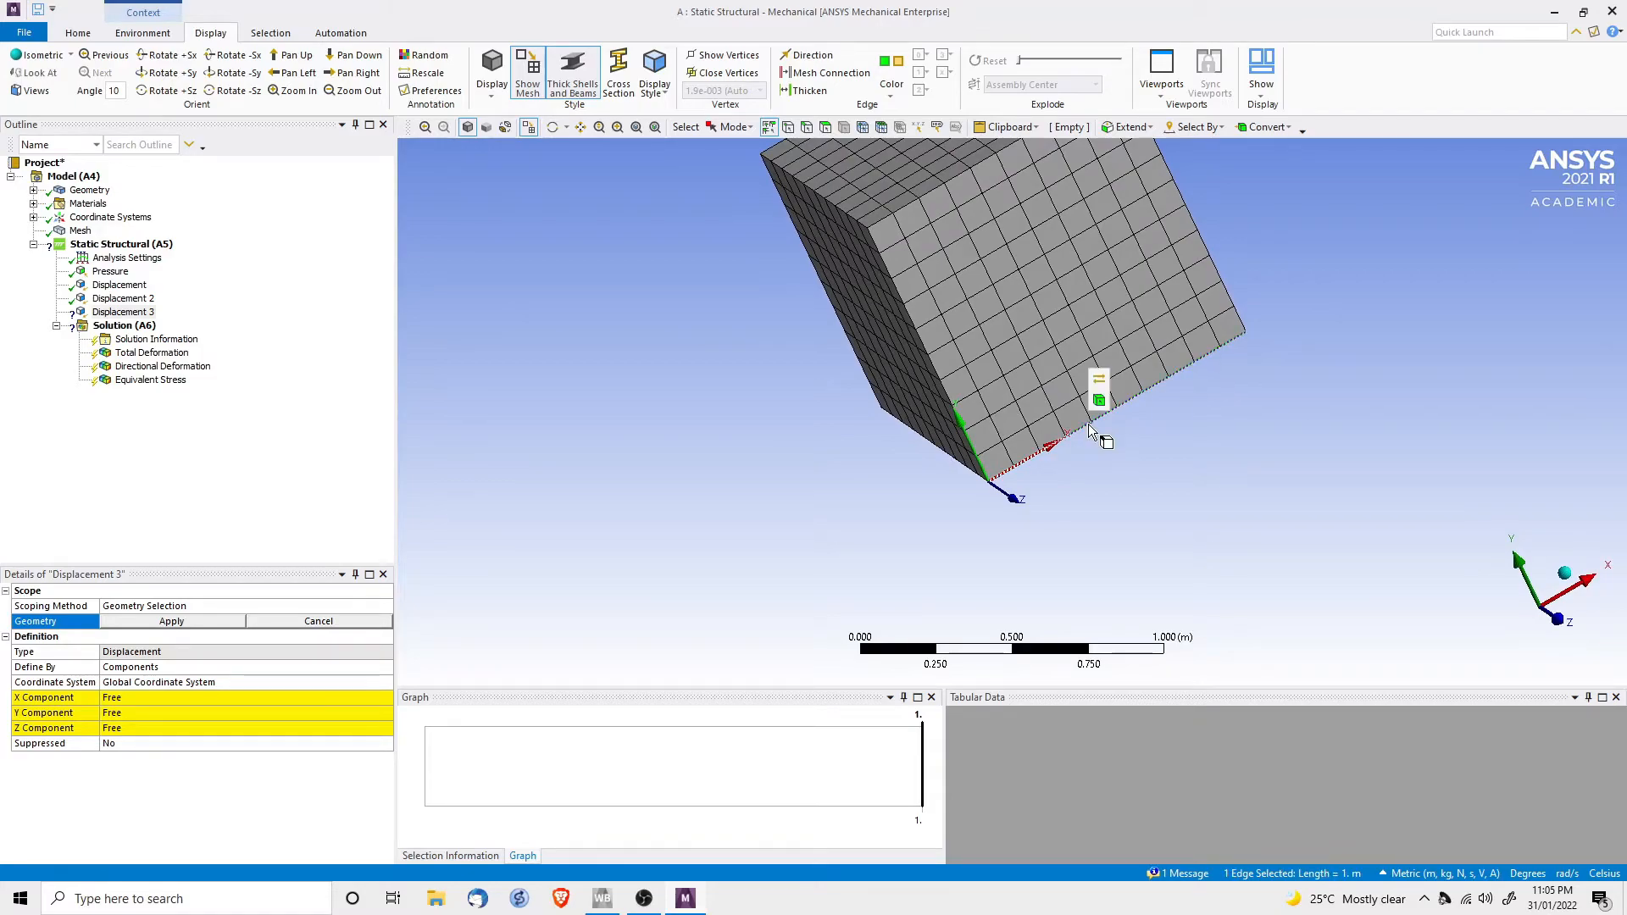
click(172, 621)
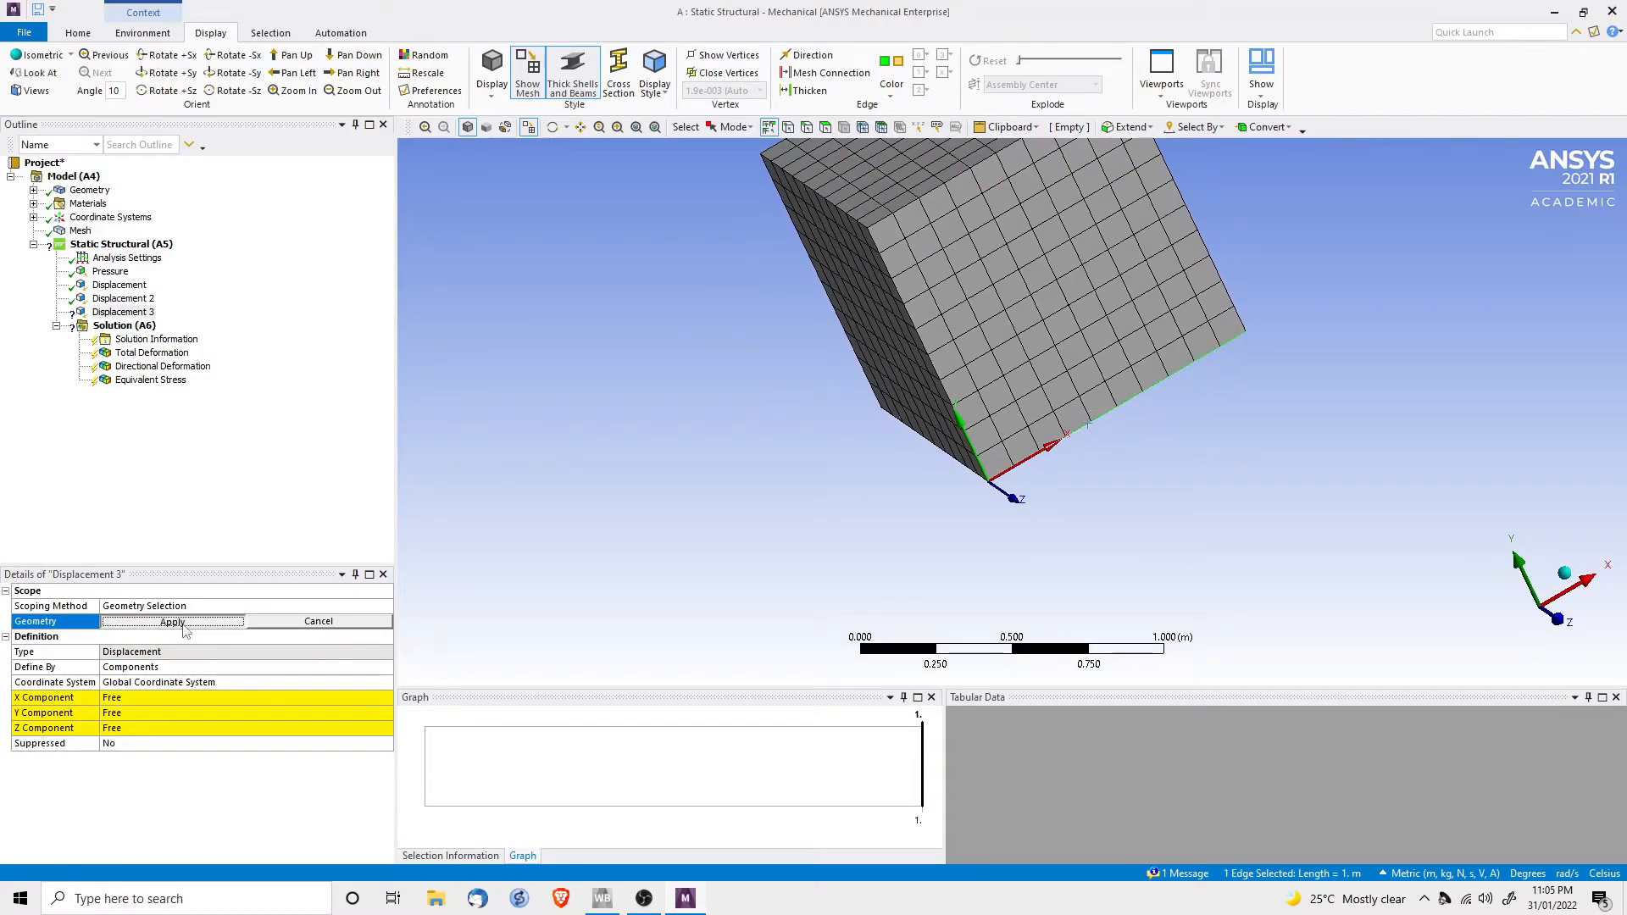
click(202, 727)
key(Return)
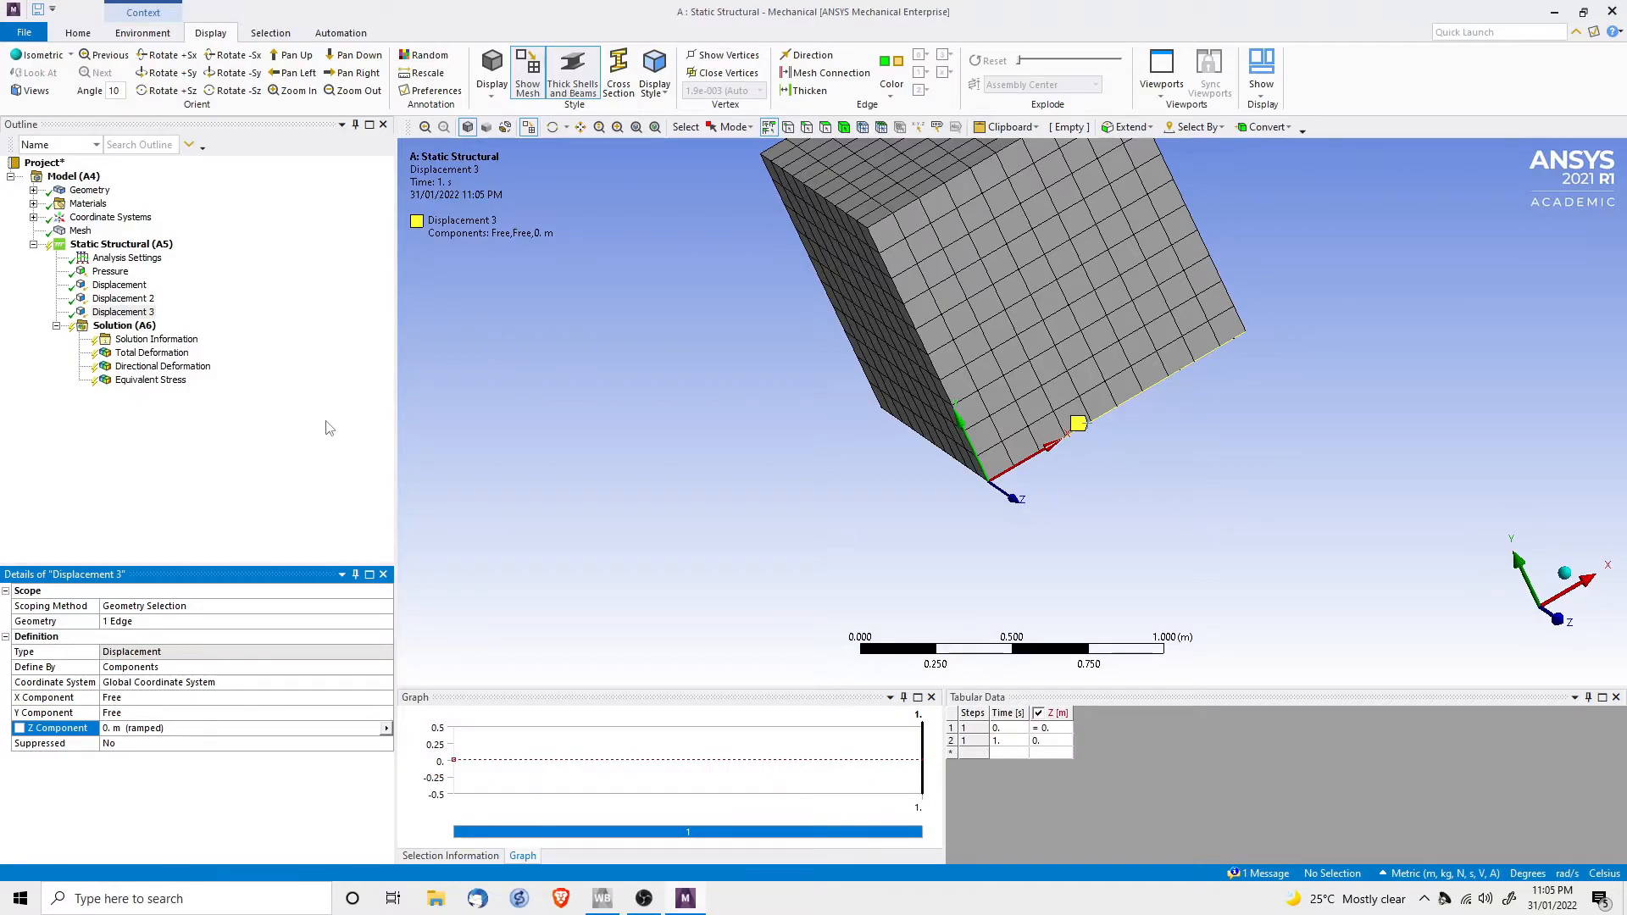
Solve the analysis again with the added supports and inspect the Total Deformation result from several sides
right_click(116, 329)
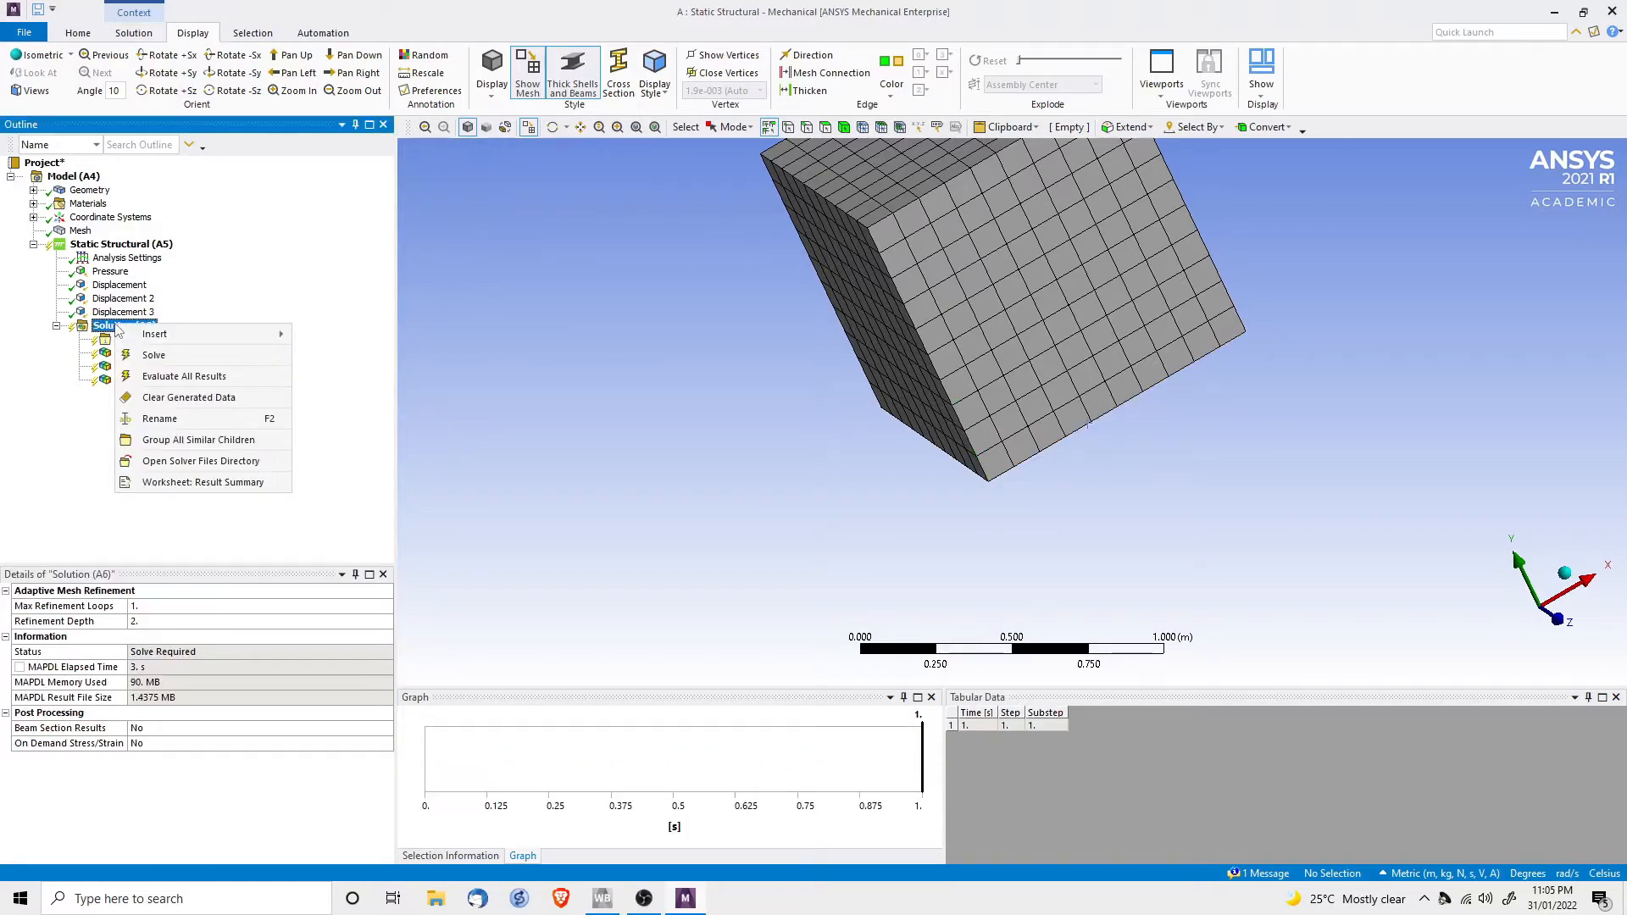
click(153, 358)
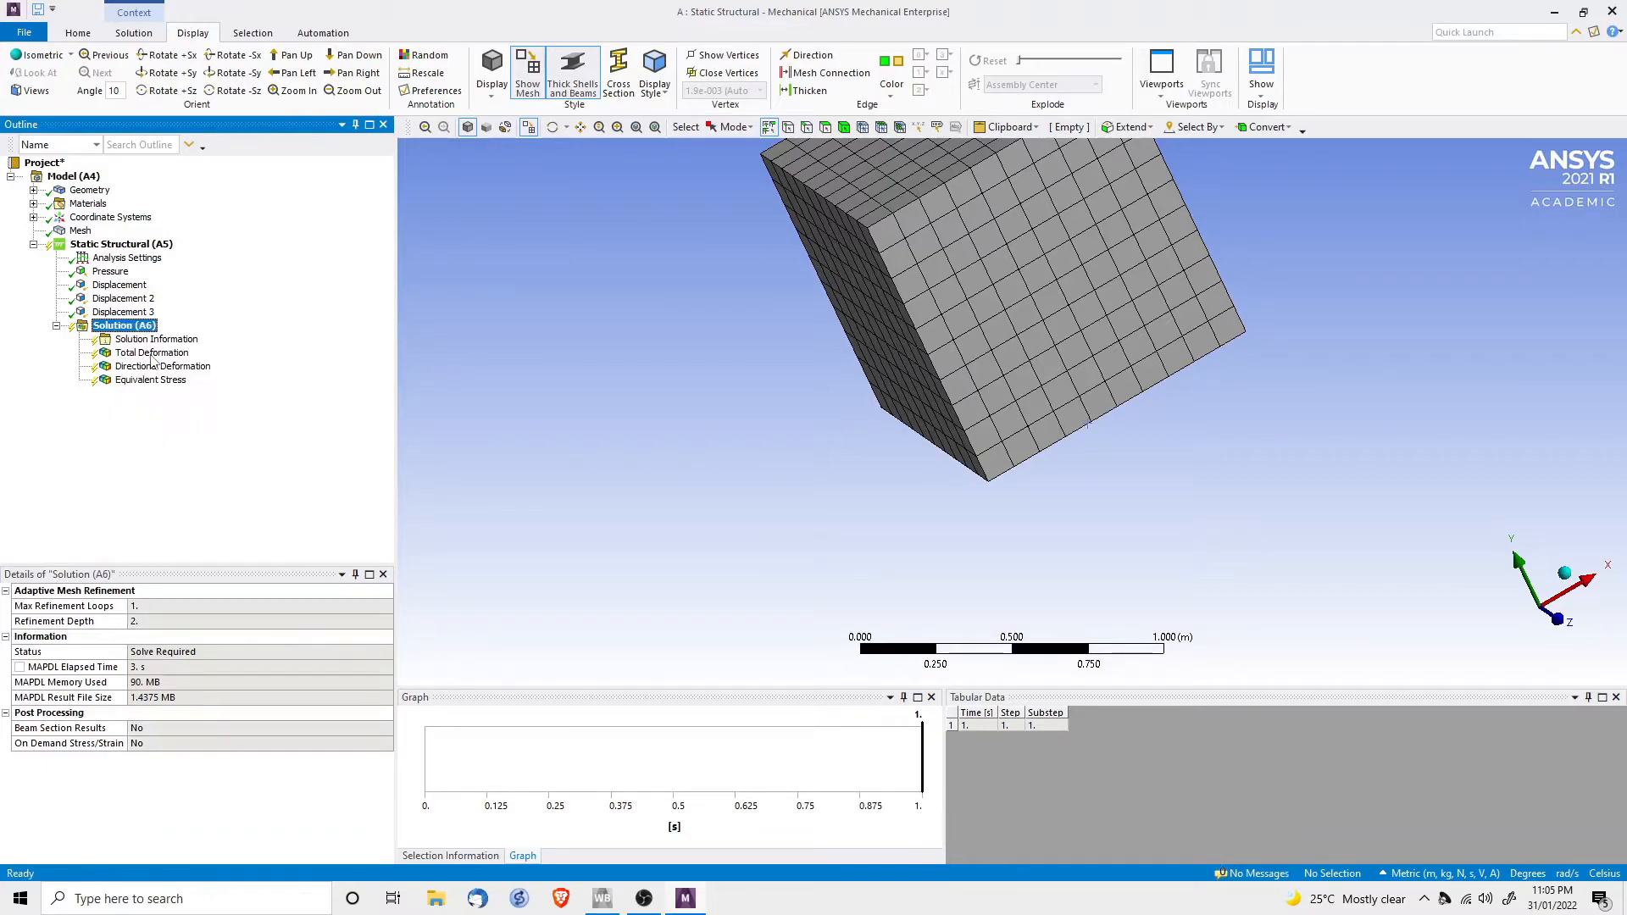
click(152, 353)
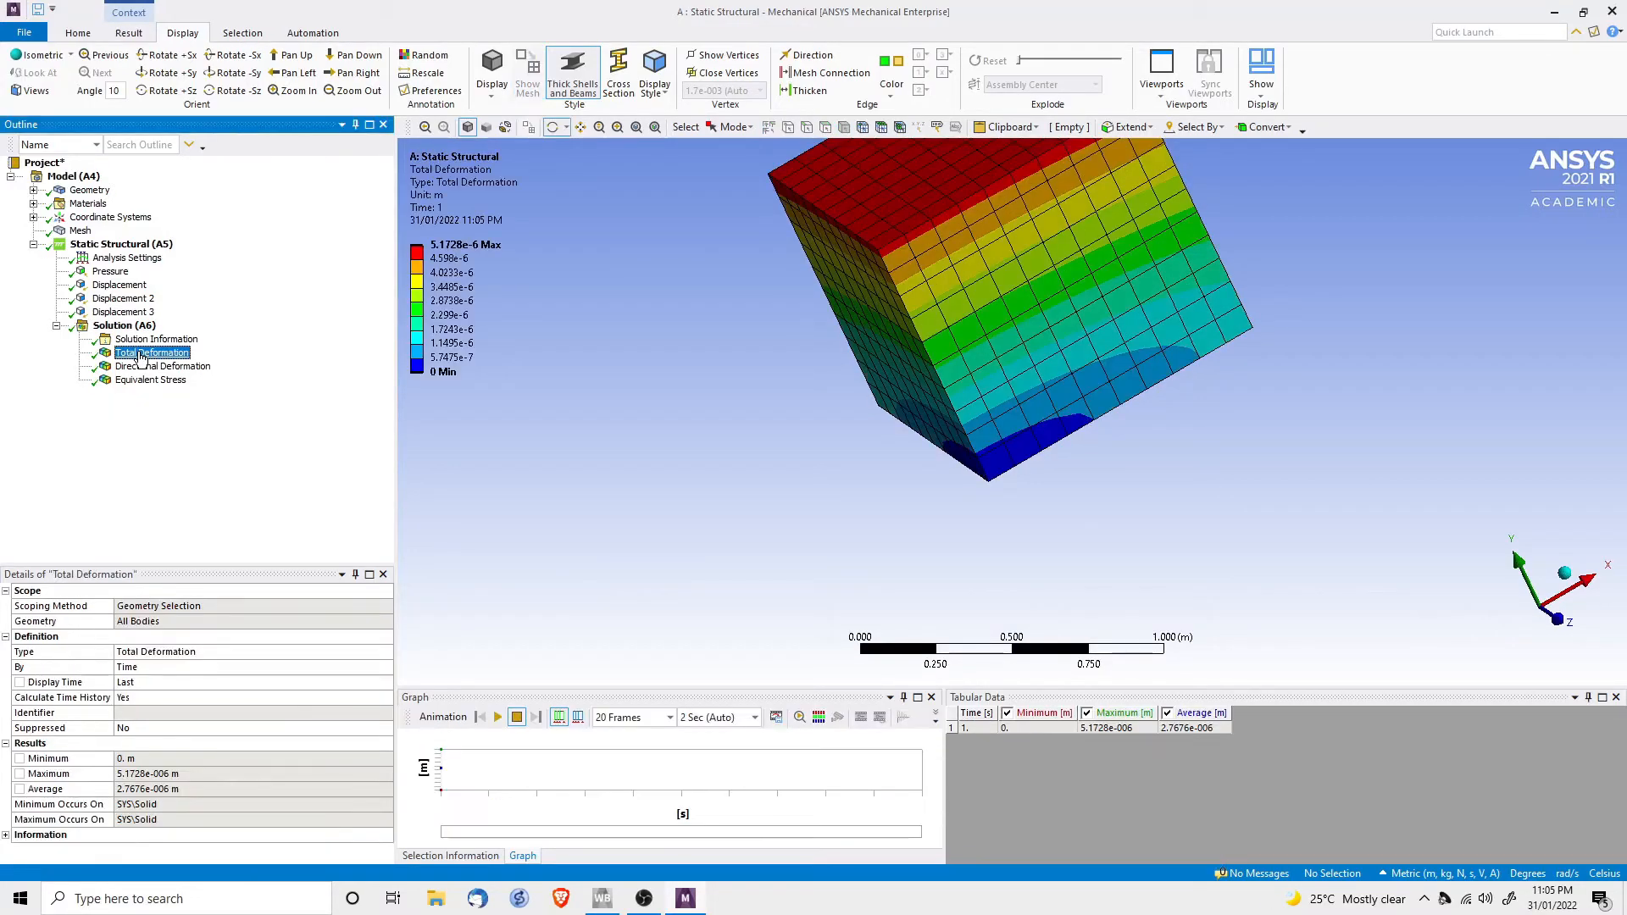
drag(716, 359, 737, 309)
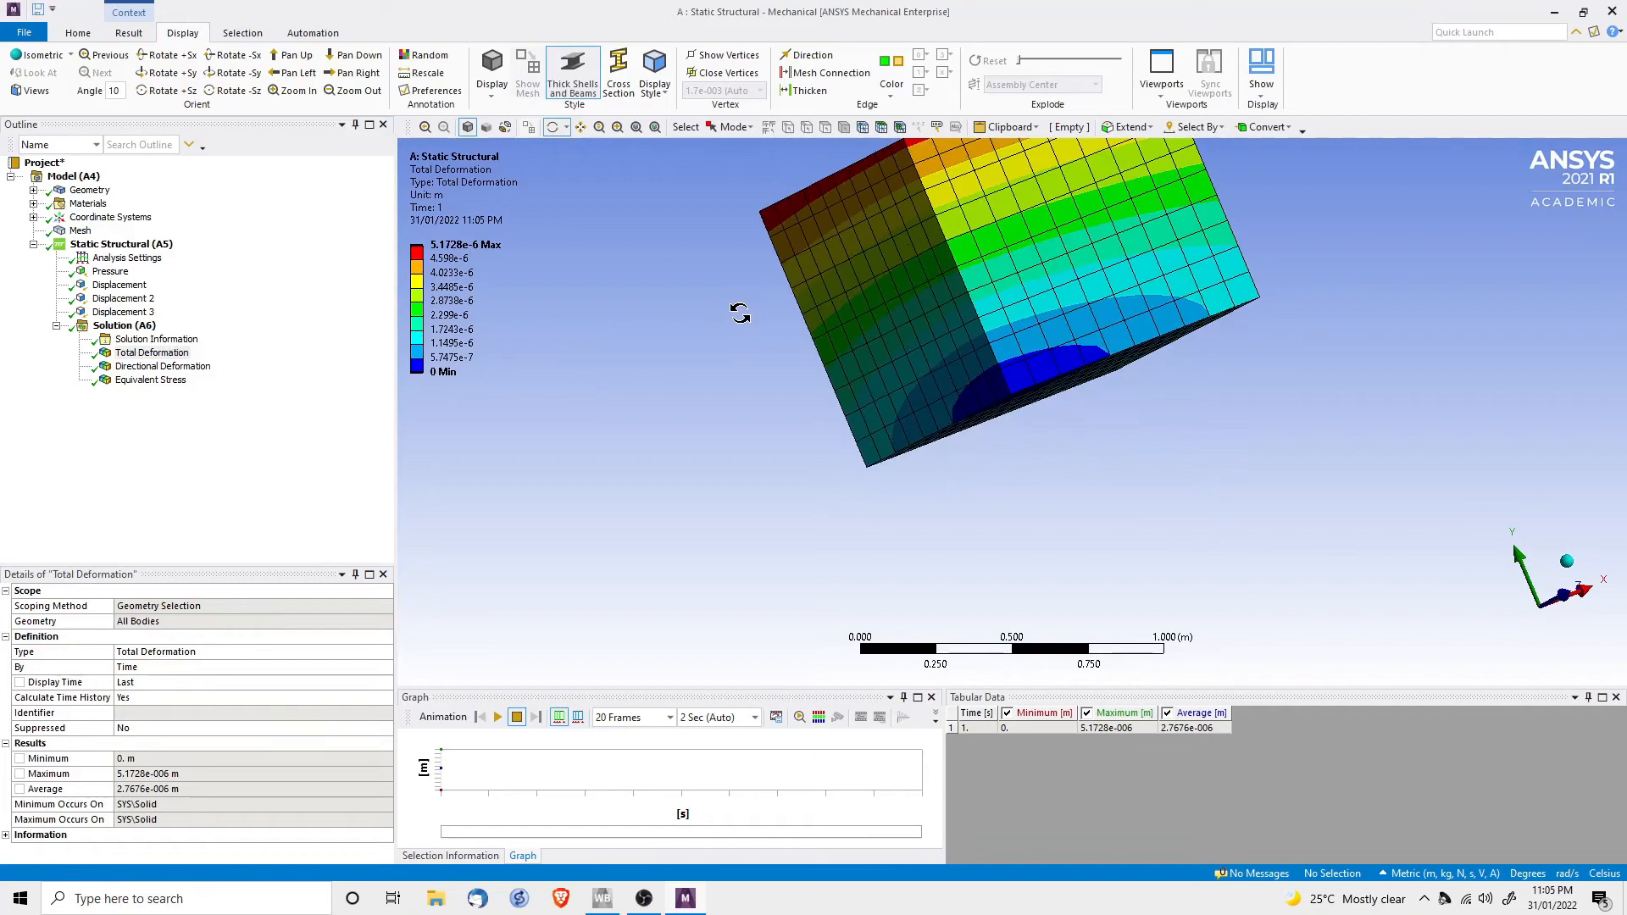
drag(879, 356, 770, 446)
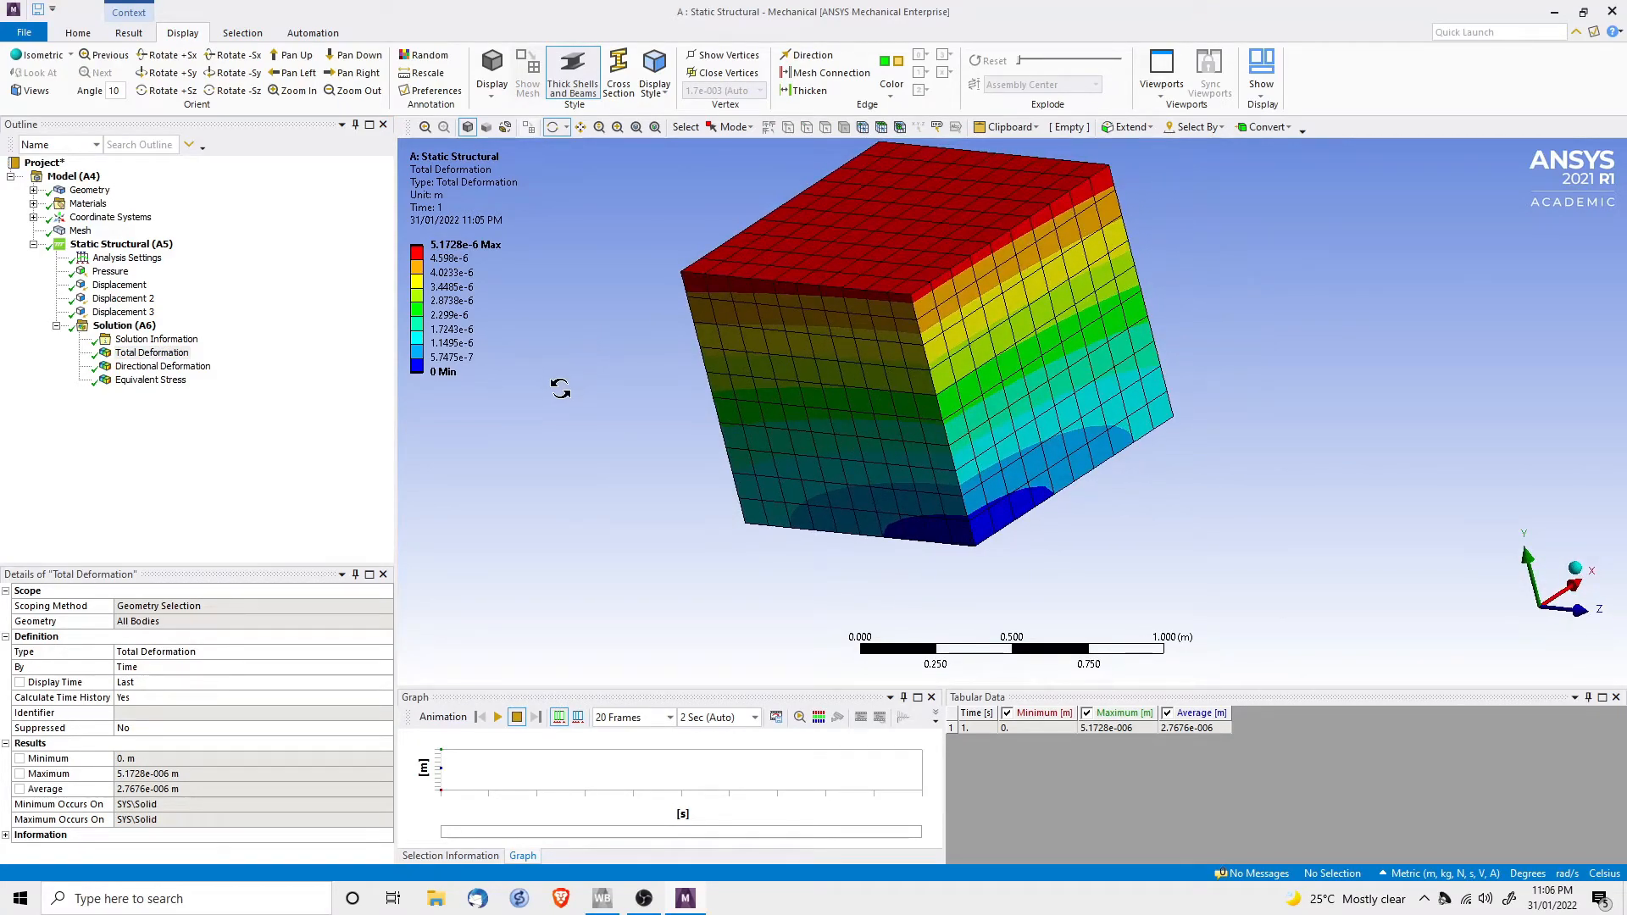
Examine the recomputed Directional Deformation and Equivalent Stress results
click(134, 368)
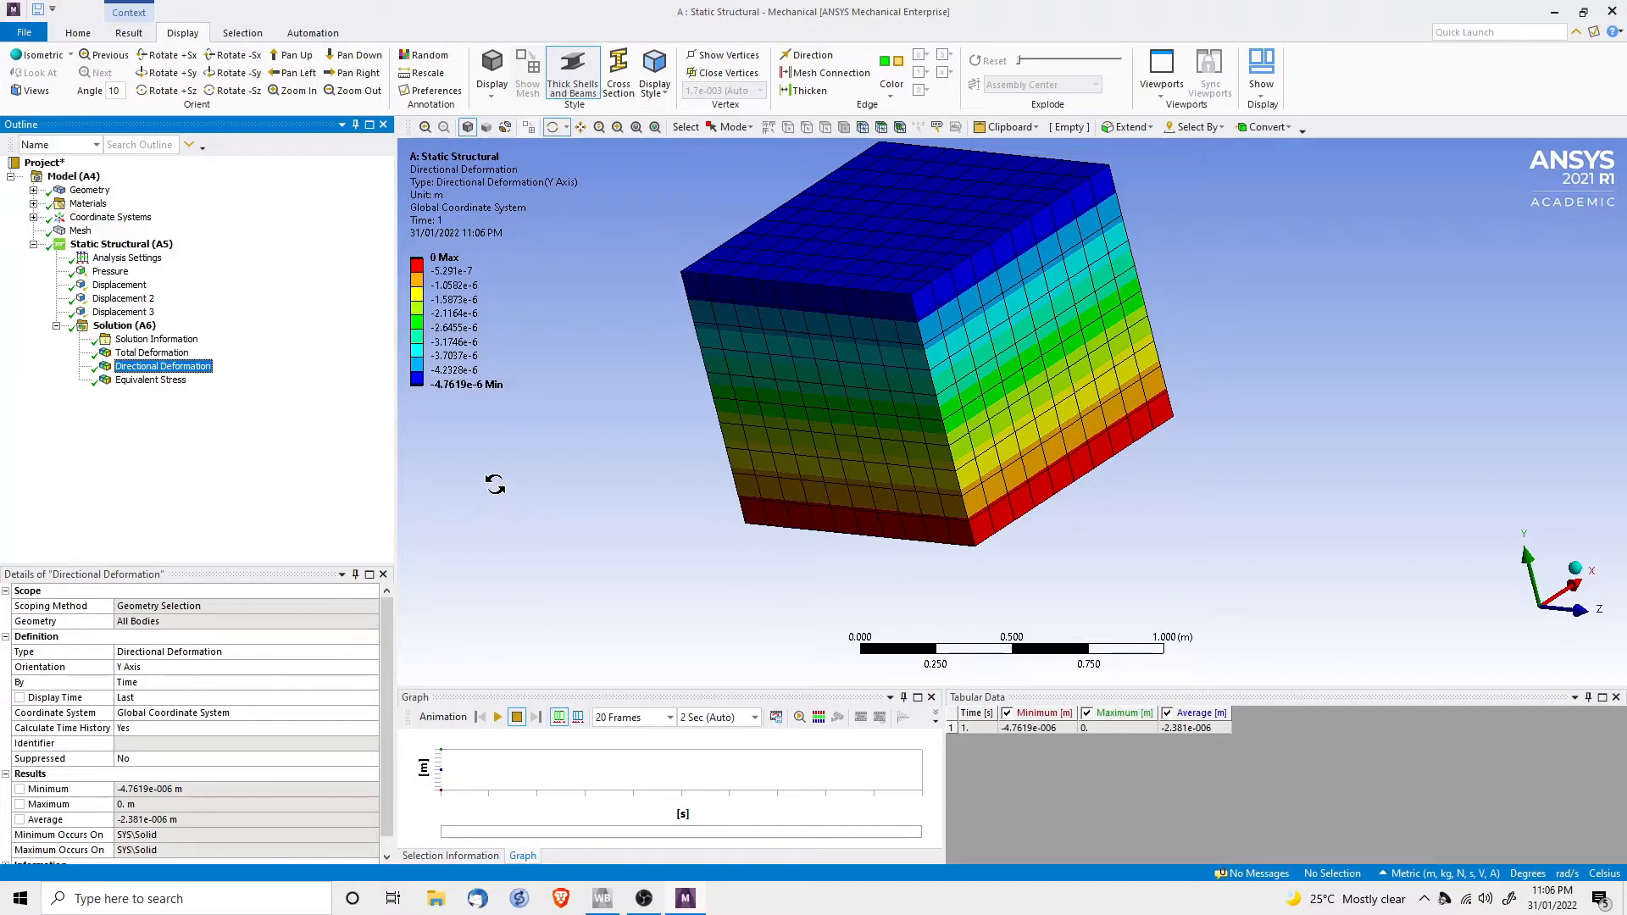
click(154, 382)
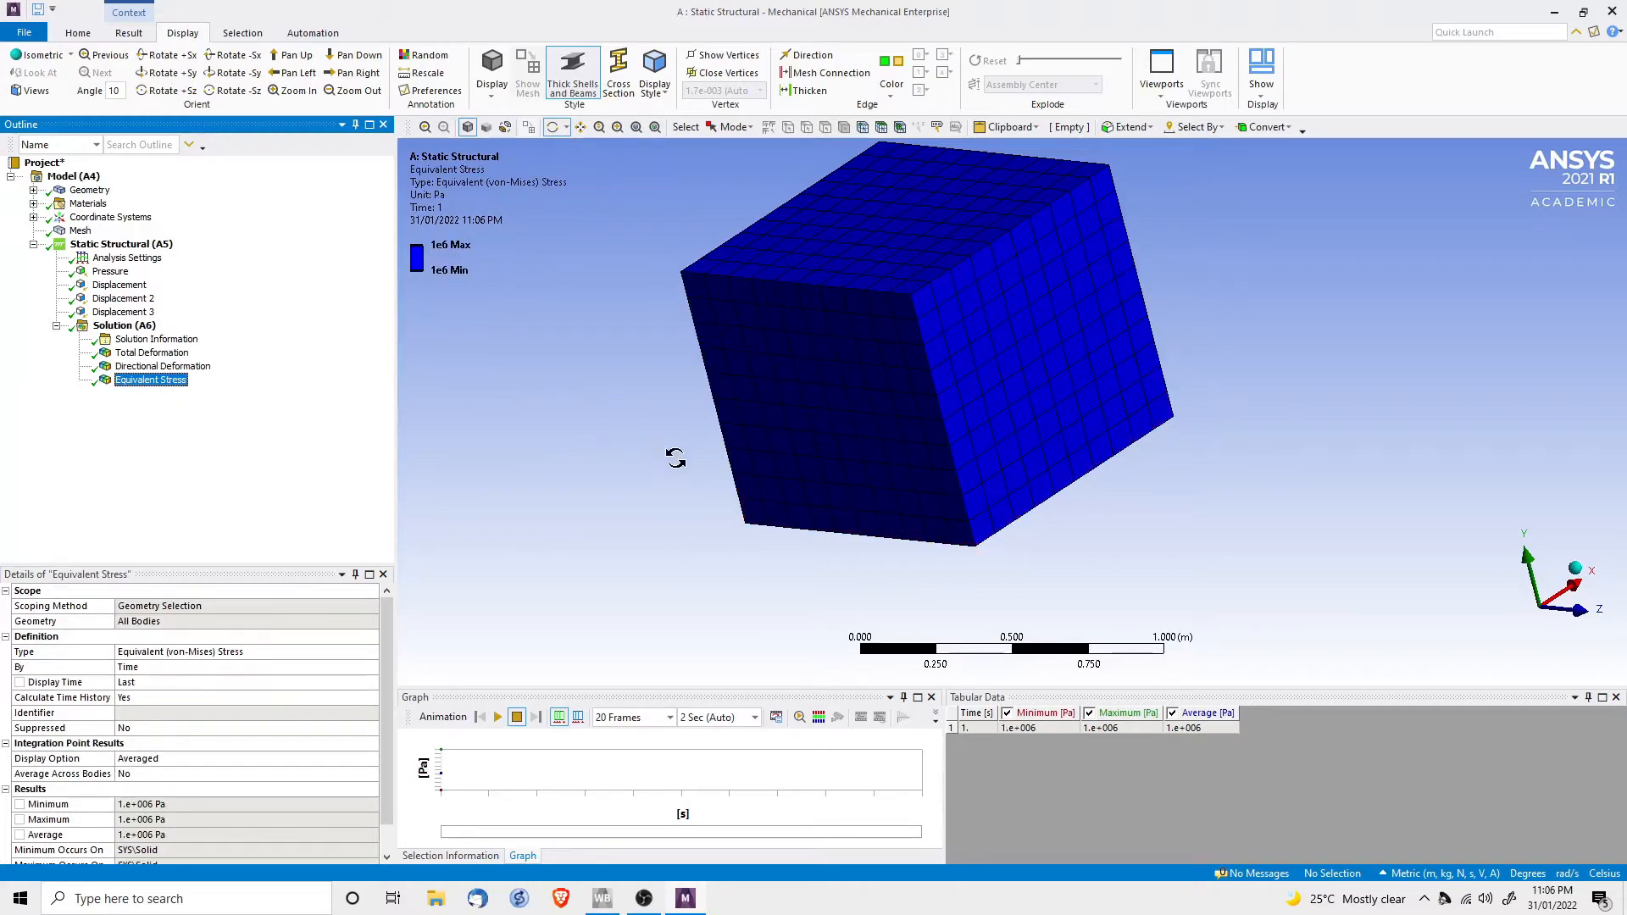
drag(872, 461, 932, 449)
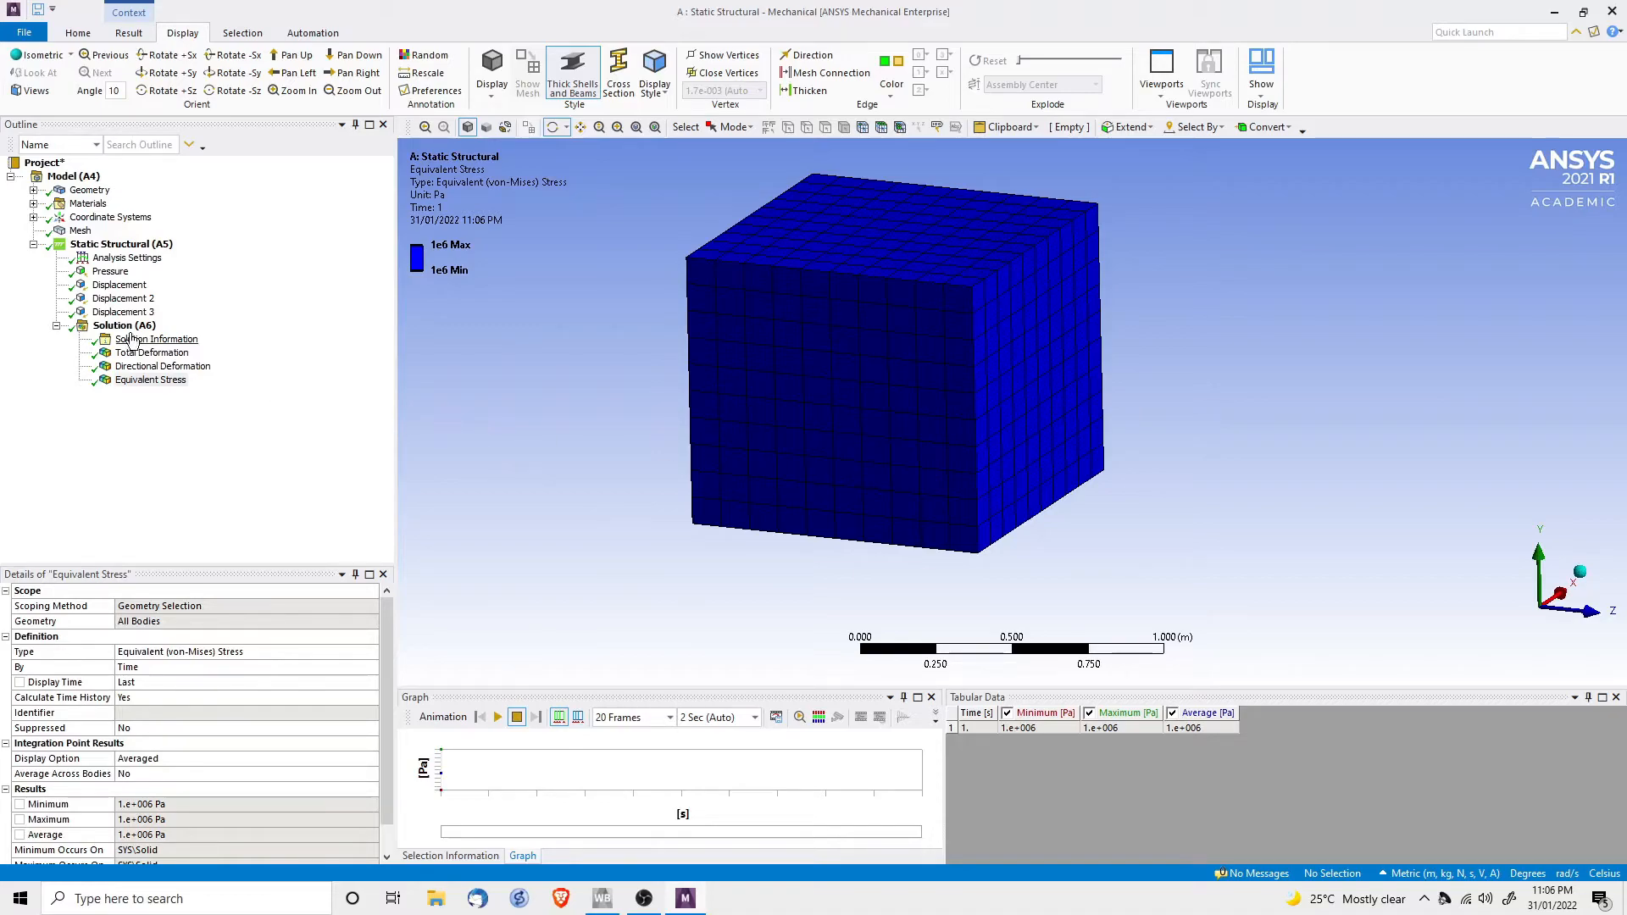
Suppress the three Displacement supports in the static structural analysis
click(104, 288)
right_click(106, 289)
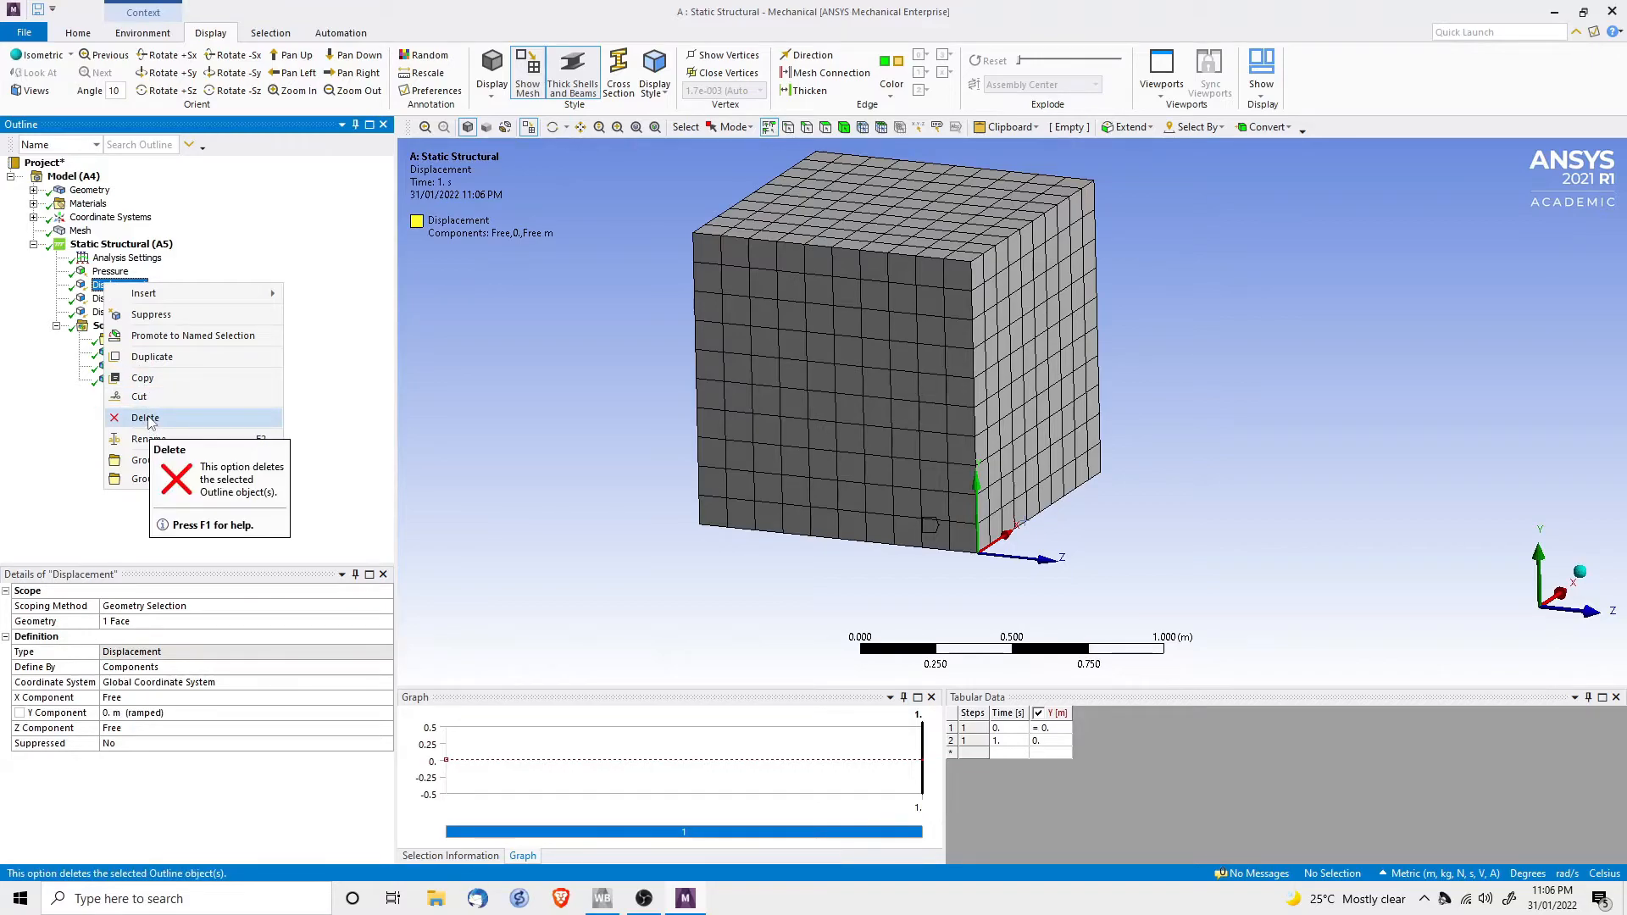
click(146, 315)
right_click(107, 302)
click(146, 330)
right_click(120, 313)
click(153, 343)
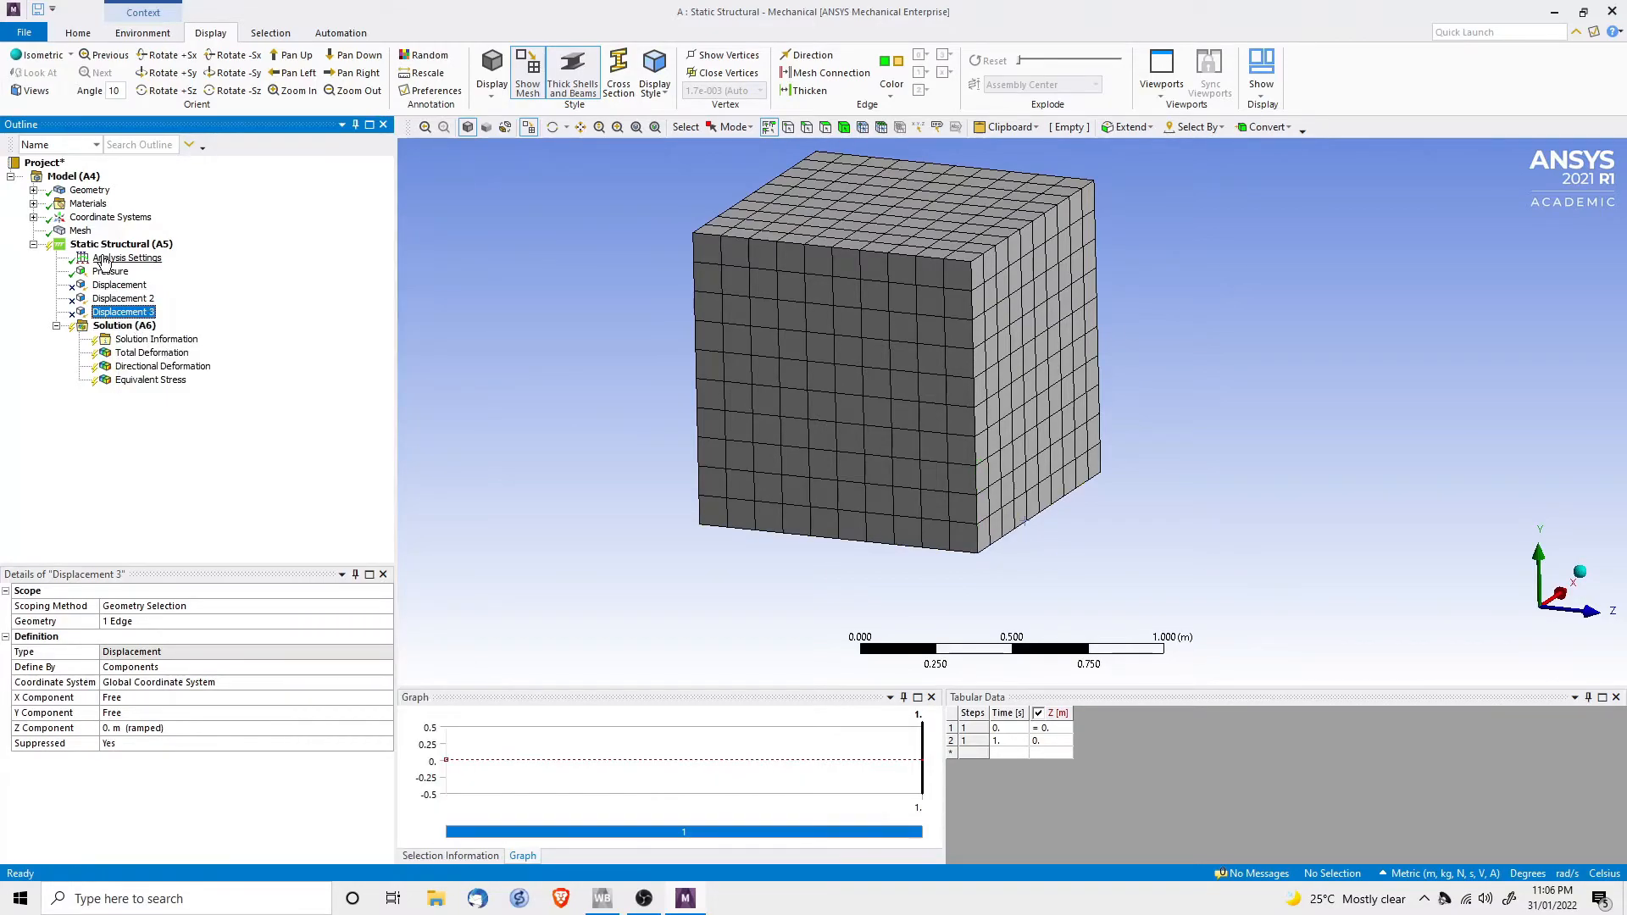
Add a Fixed Support to the static structural analysis and scope it to the cube's bottom face
right_click(118, 258)
mouse_move(155, 269)
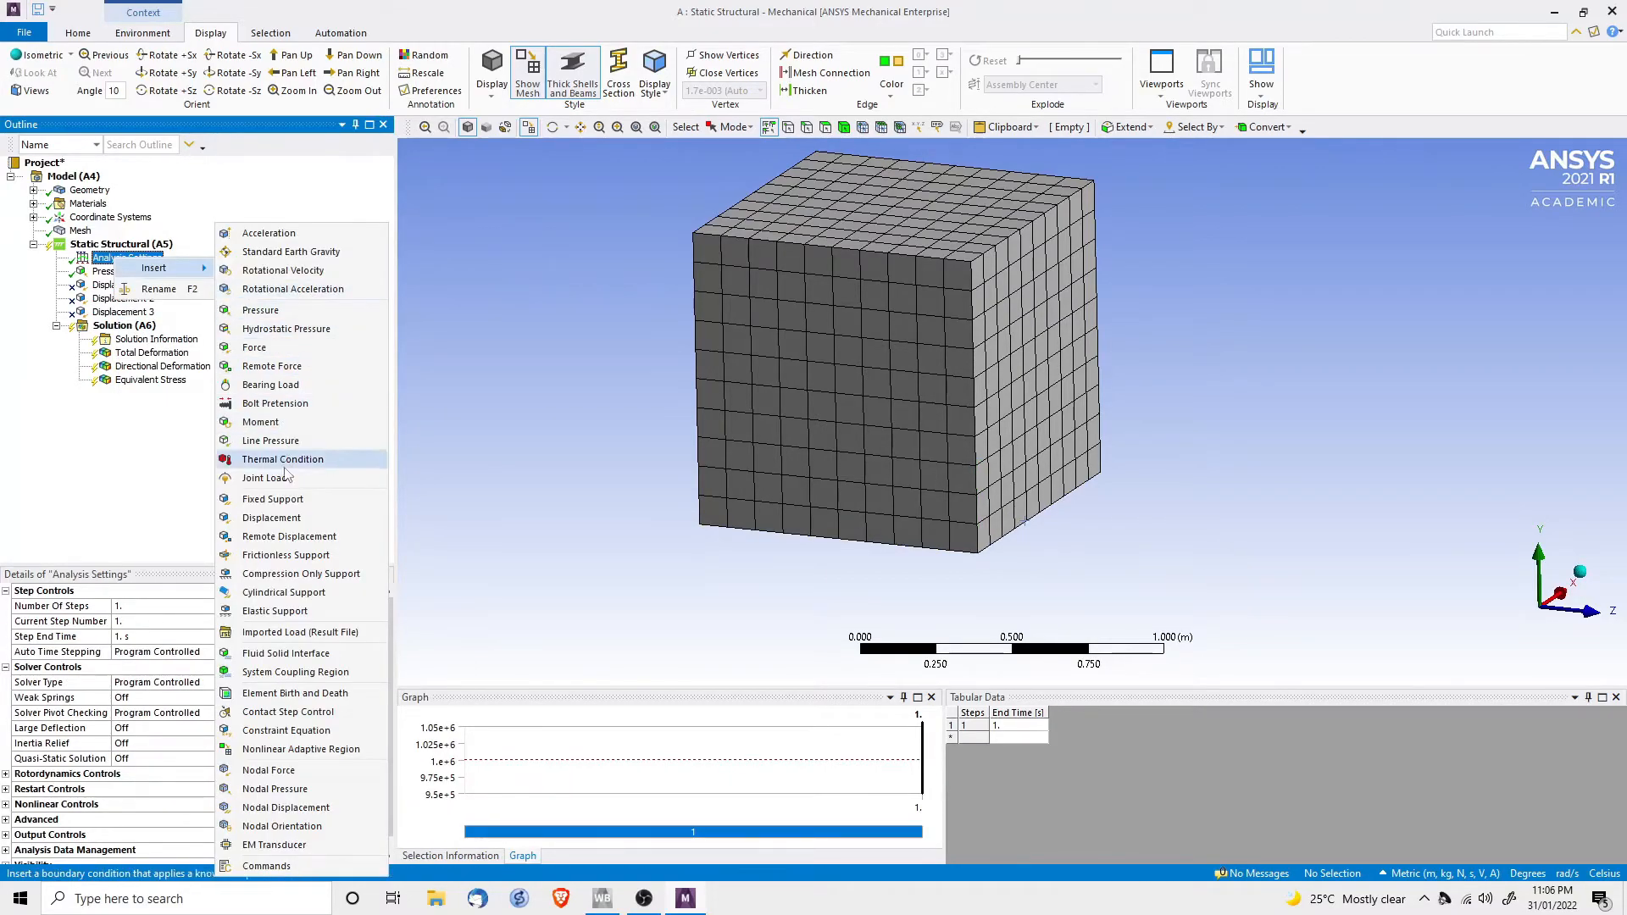
click(275, 505)
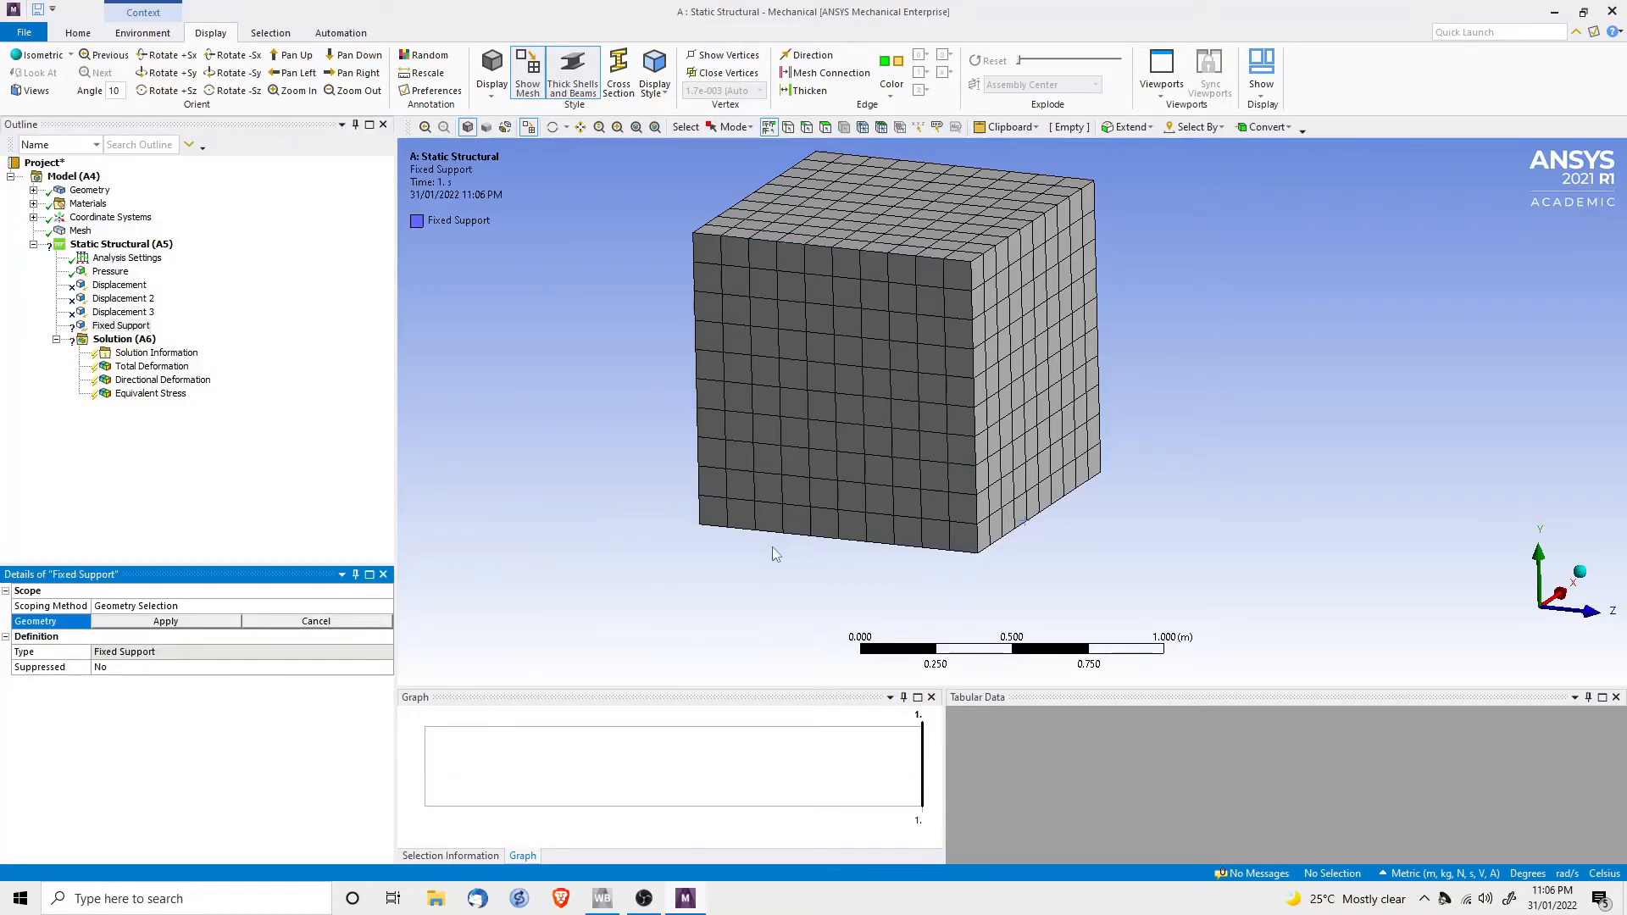
middle_drag(771, 563, 770, 483)
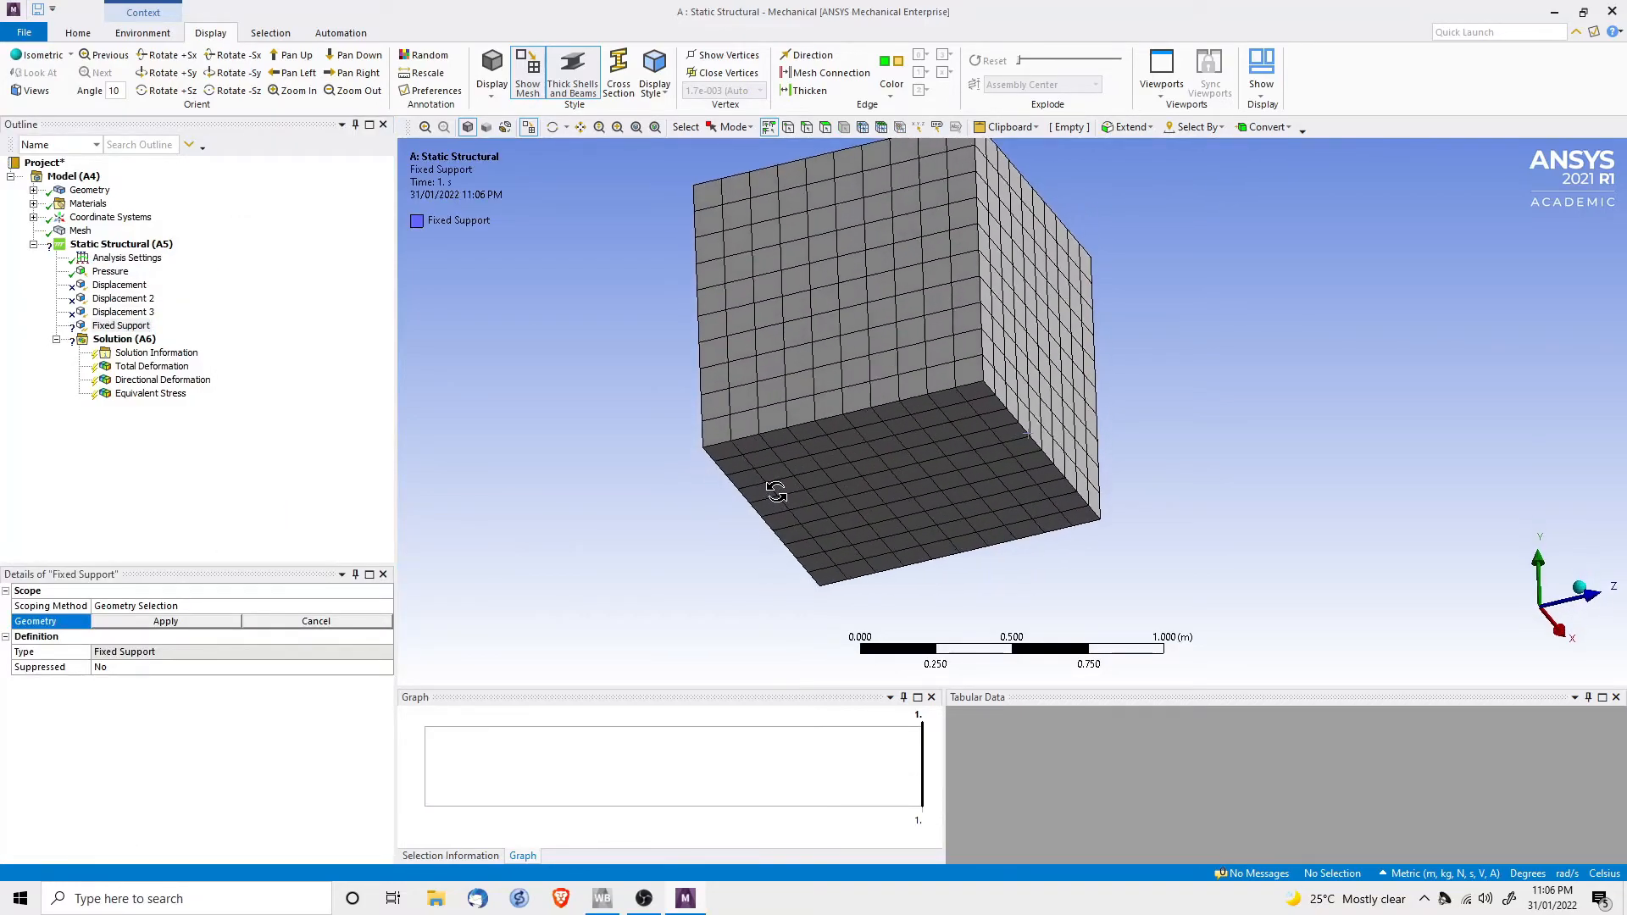
click(844, 490)
click(191, 625)
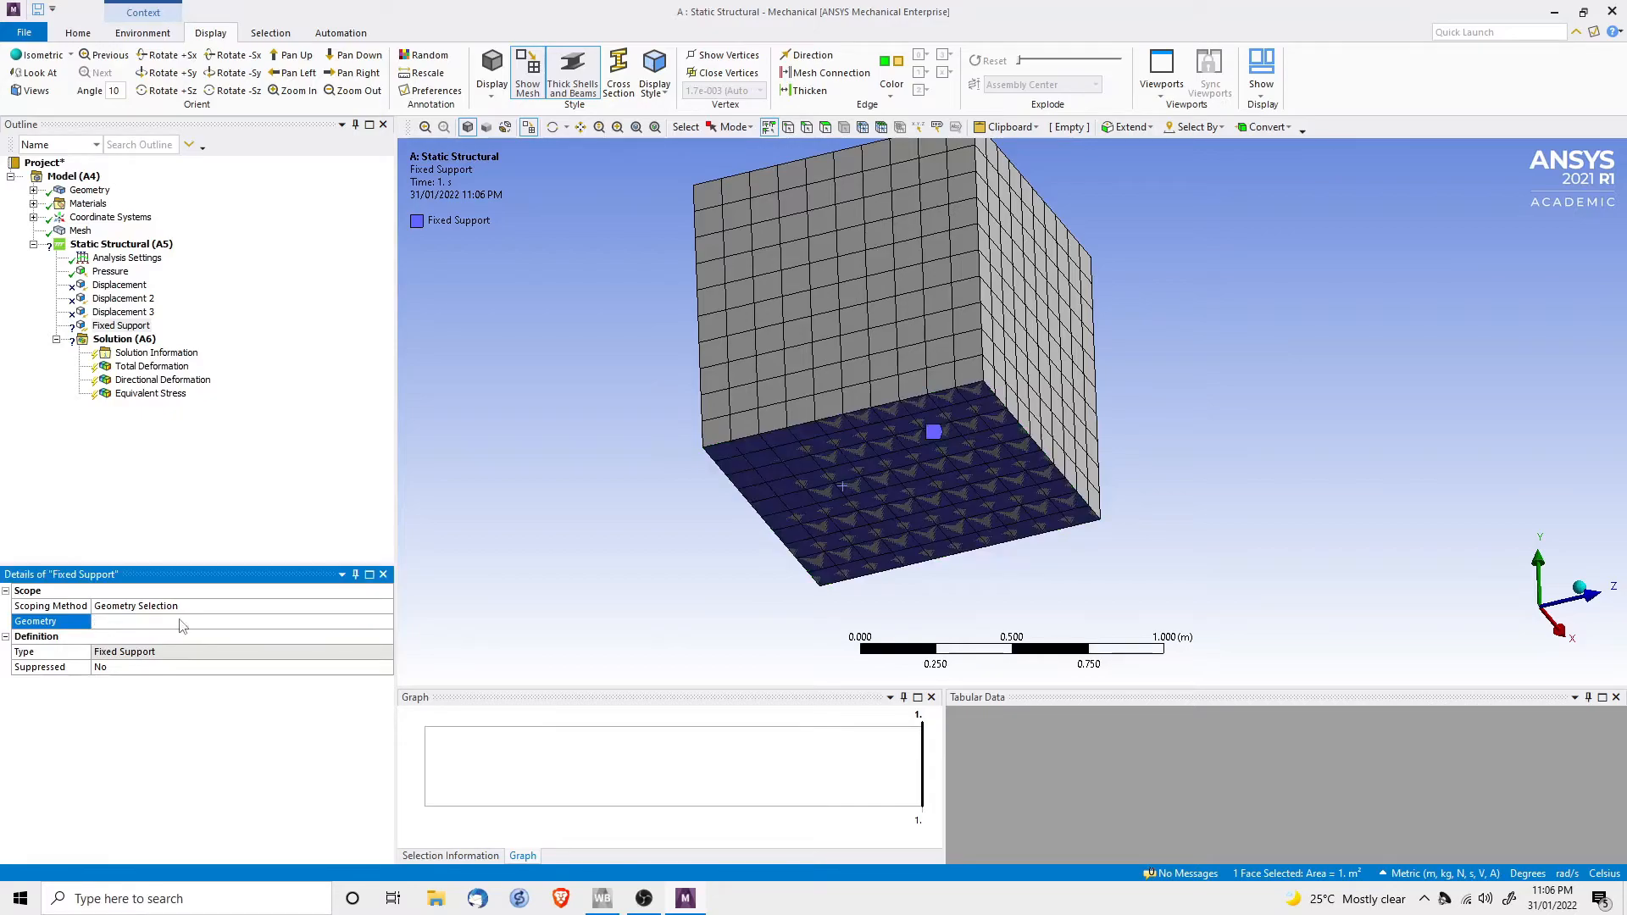
middle_drag(685, 423, 604, 505)
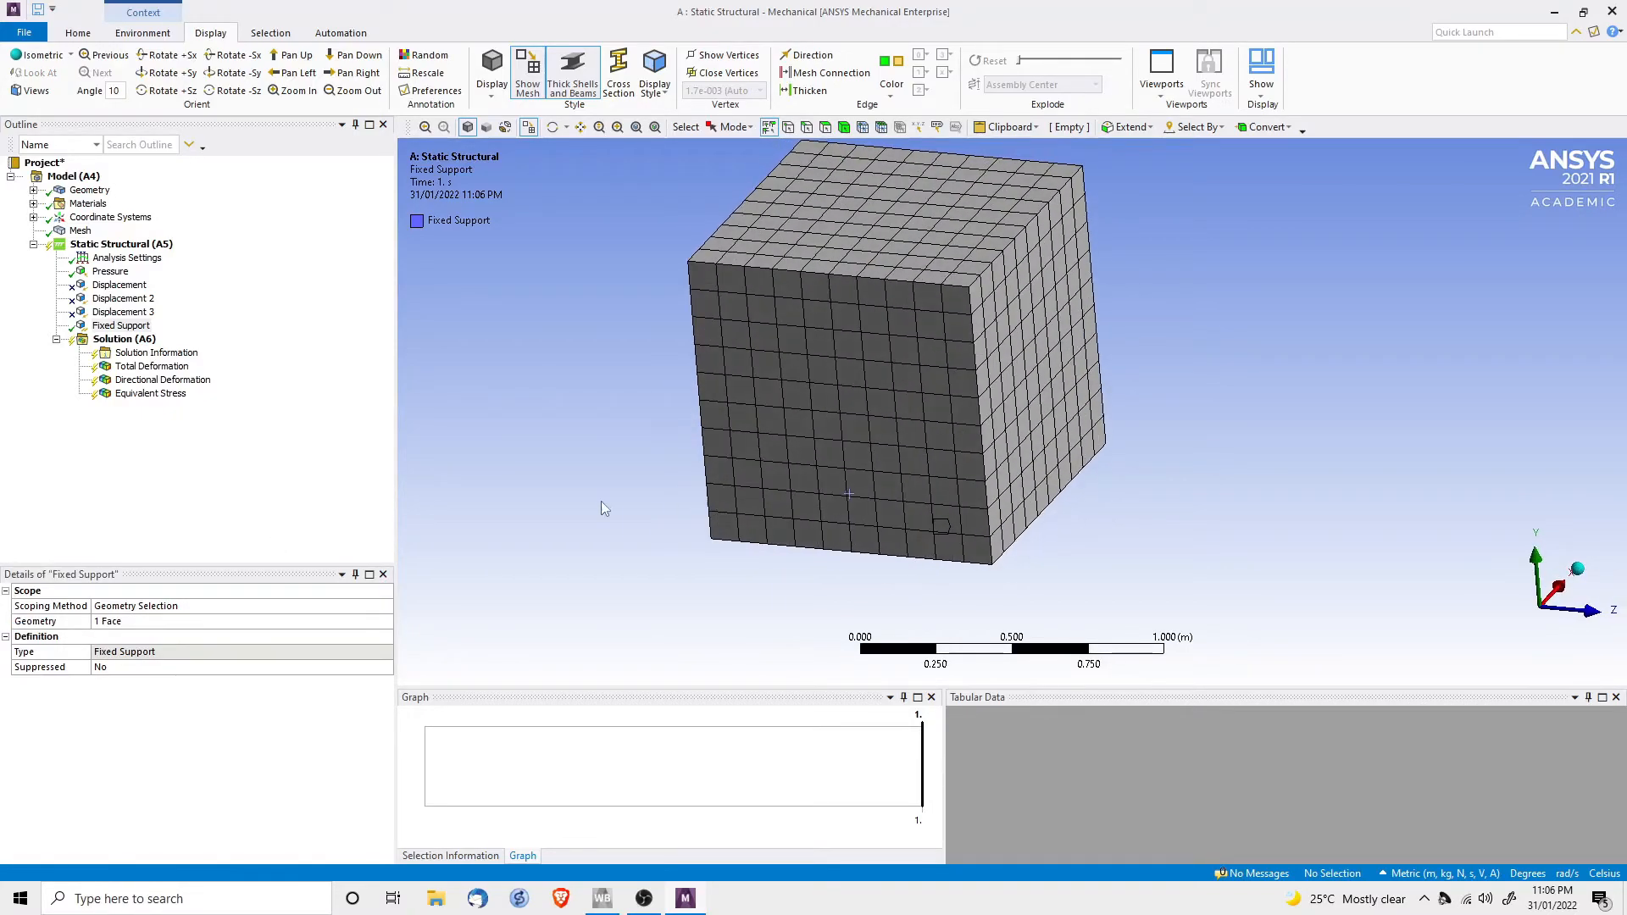
Solve the analysis with the fixed support and review the Total Deformation and Directional Deformation results
right_click(113, 343)
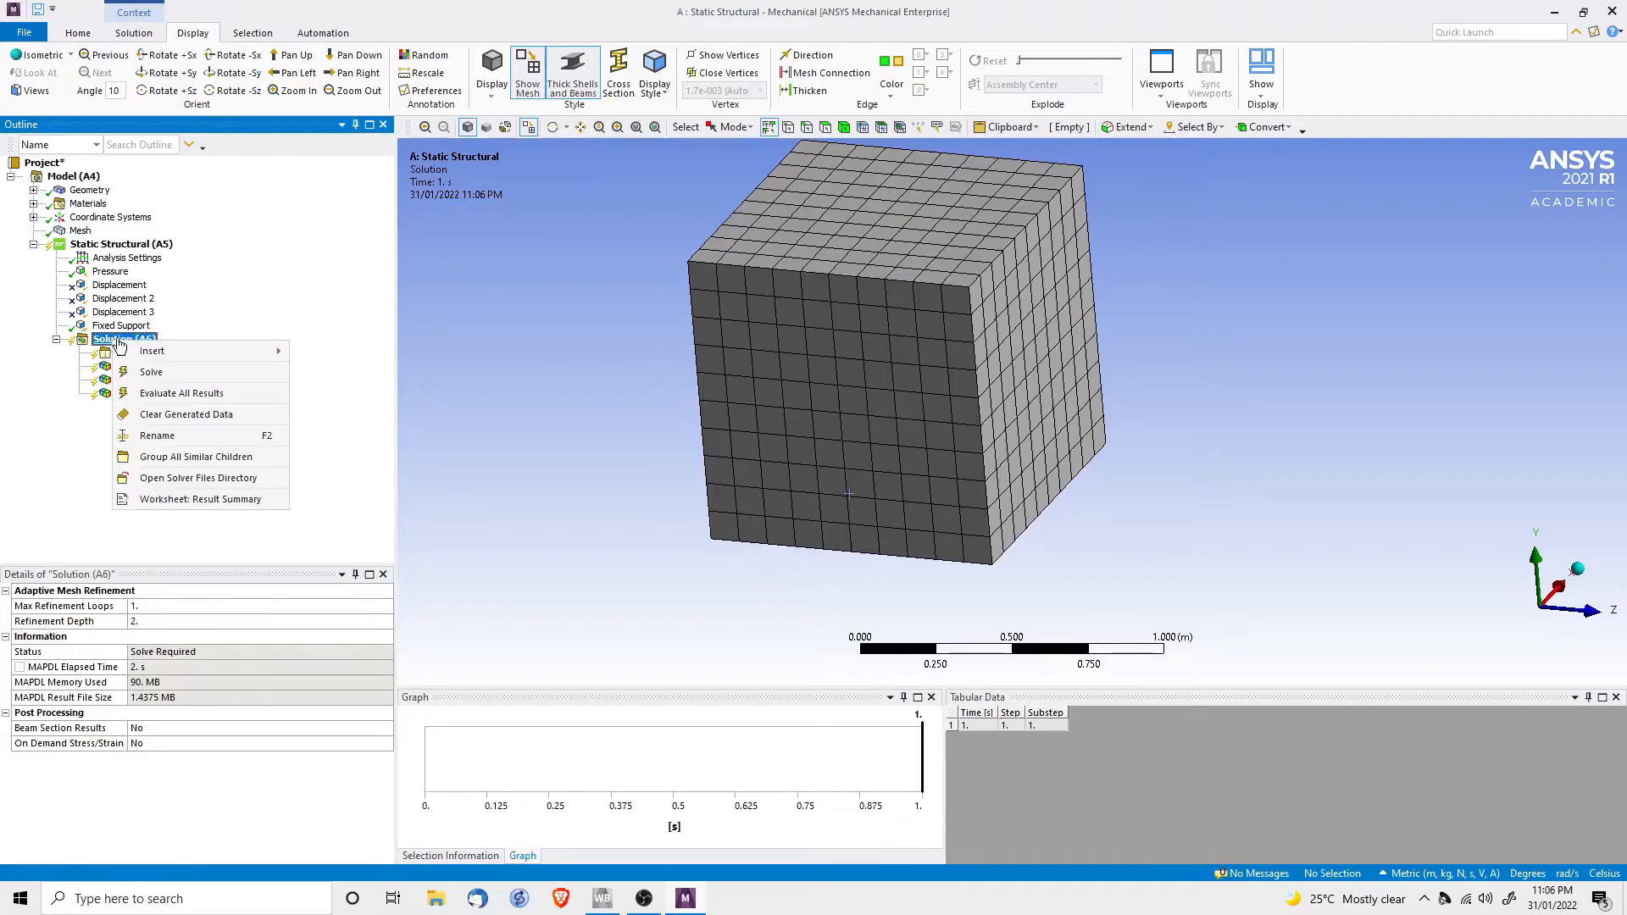
click(151, 372)
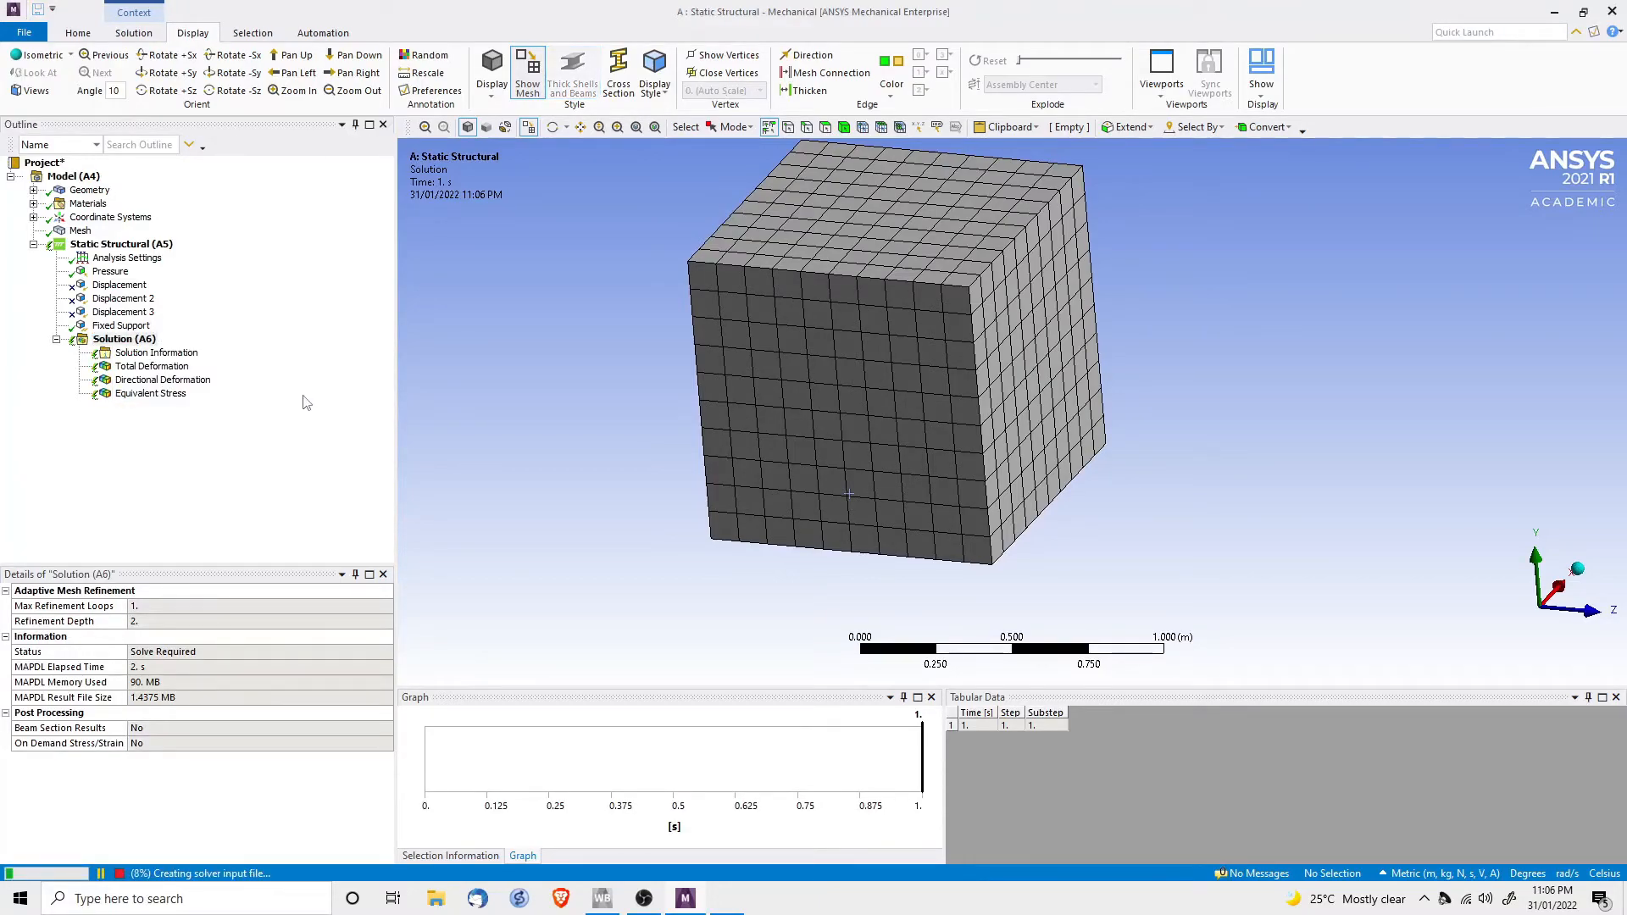
click(153, 368)
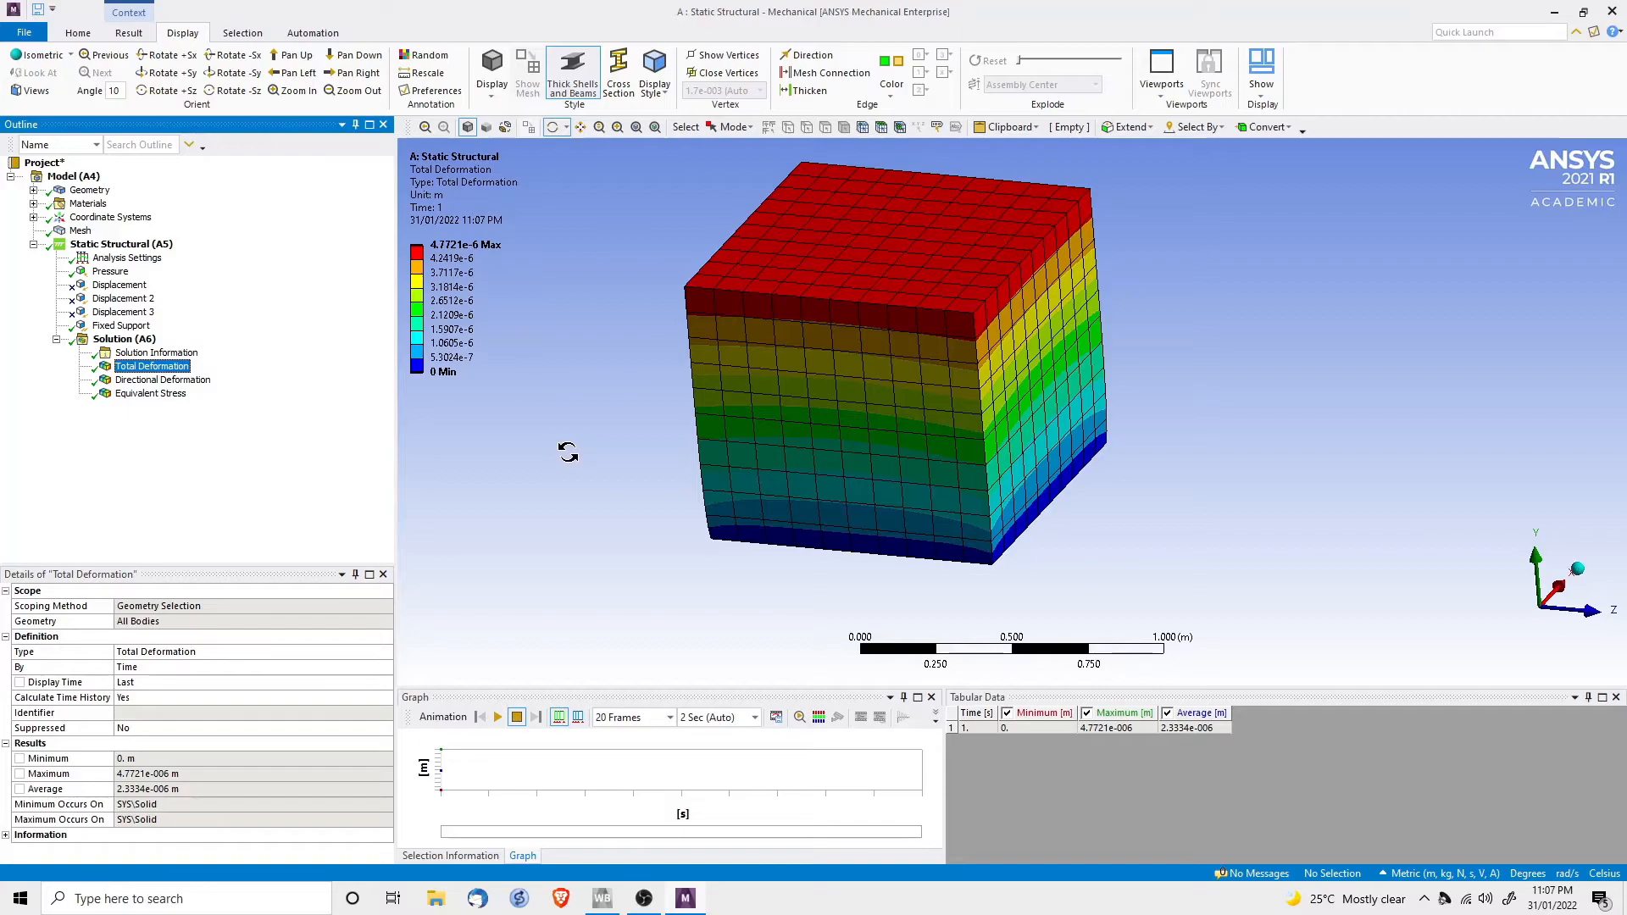
click(160, 382)
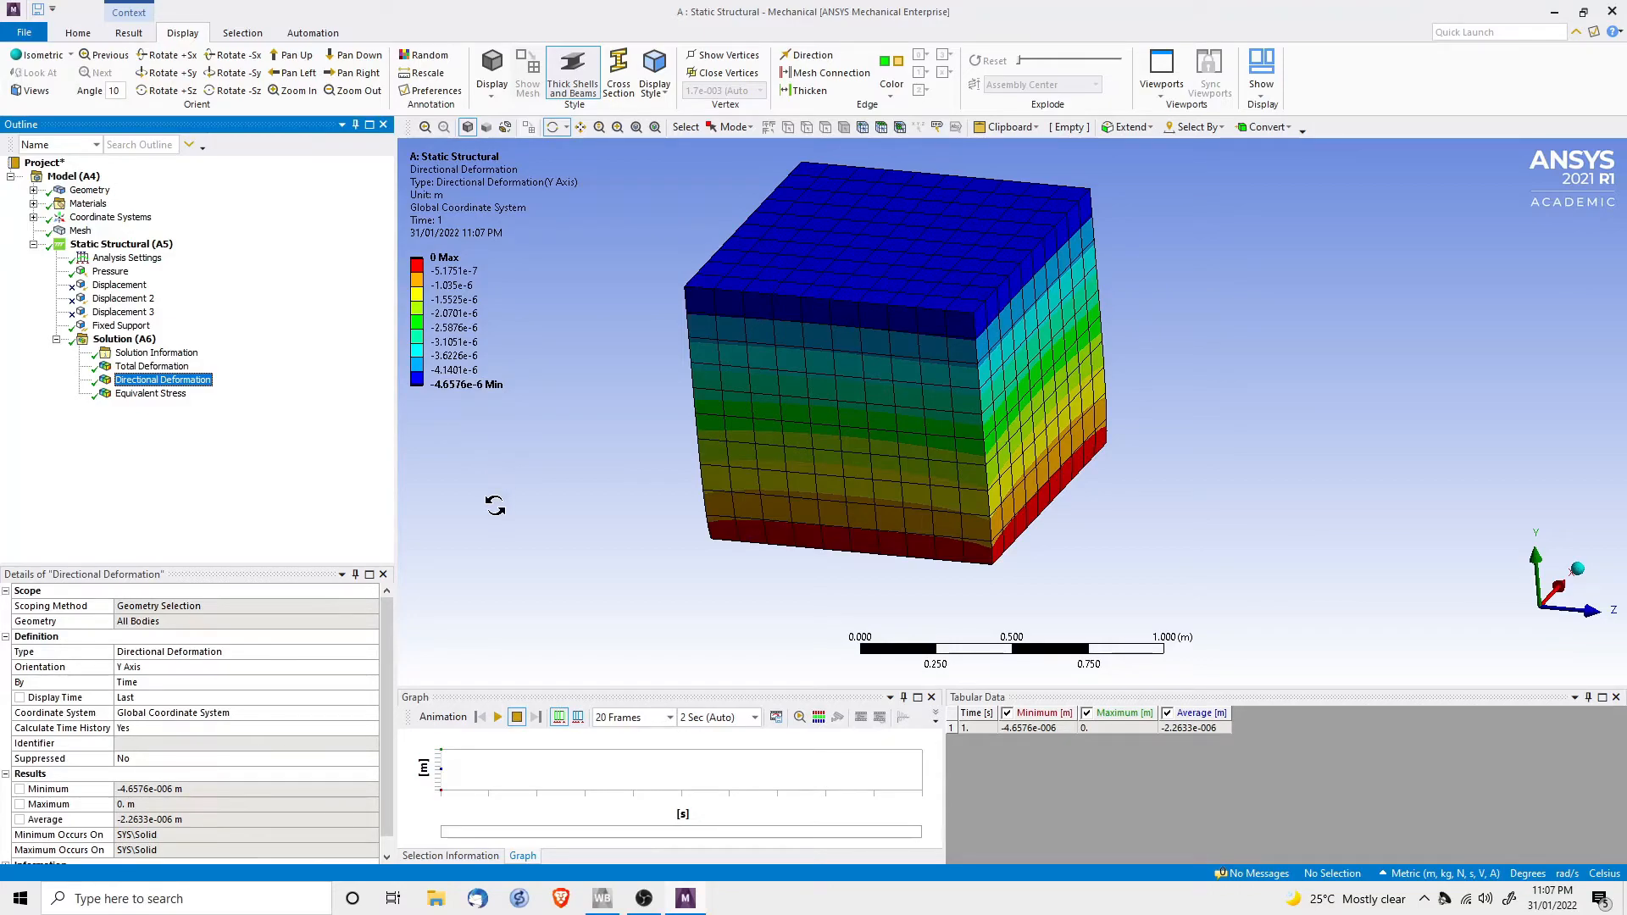
Examine the Equivalent Stress distribution on the cube's bottom face, its corners and its side faces
click(151, 393)
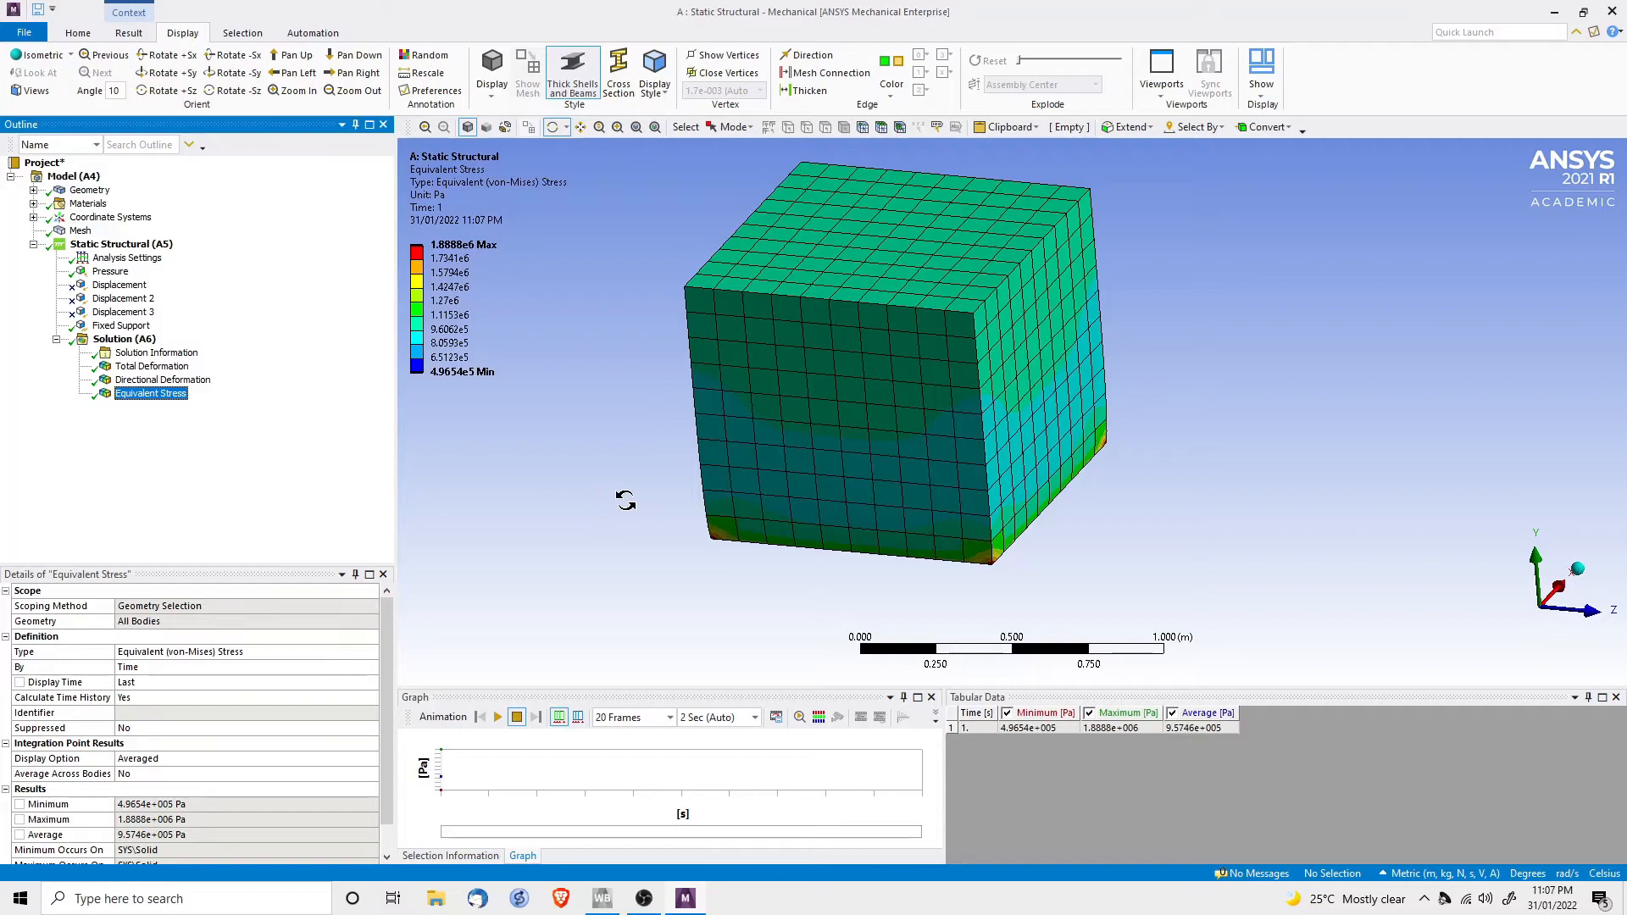
mouse_move(422, 393)
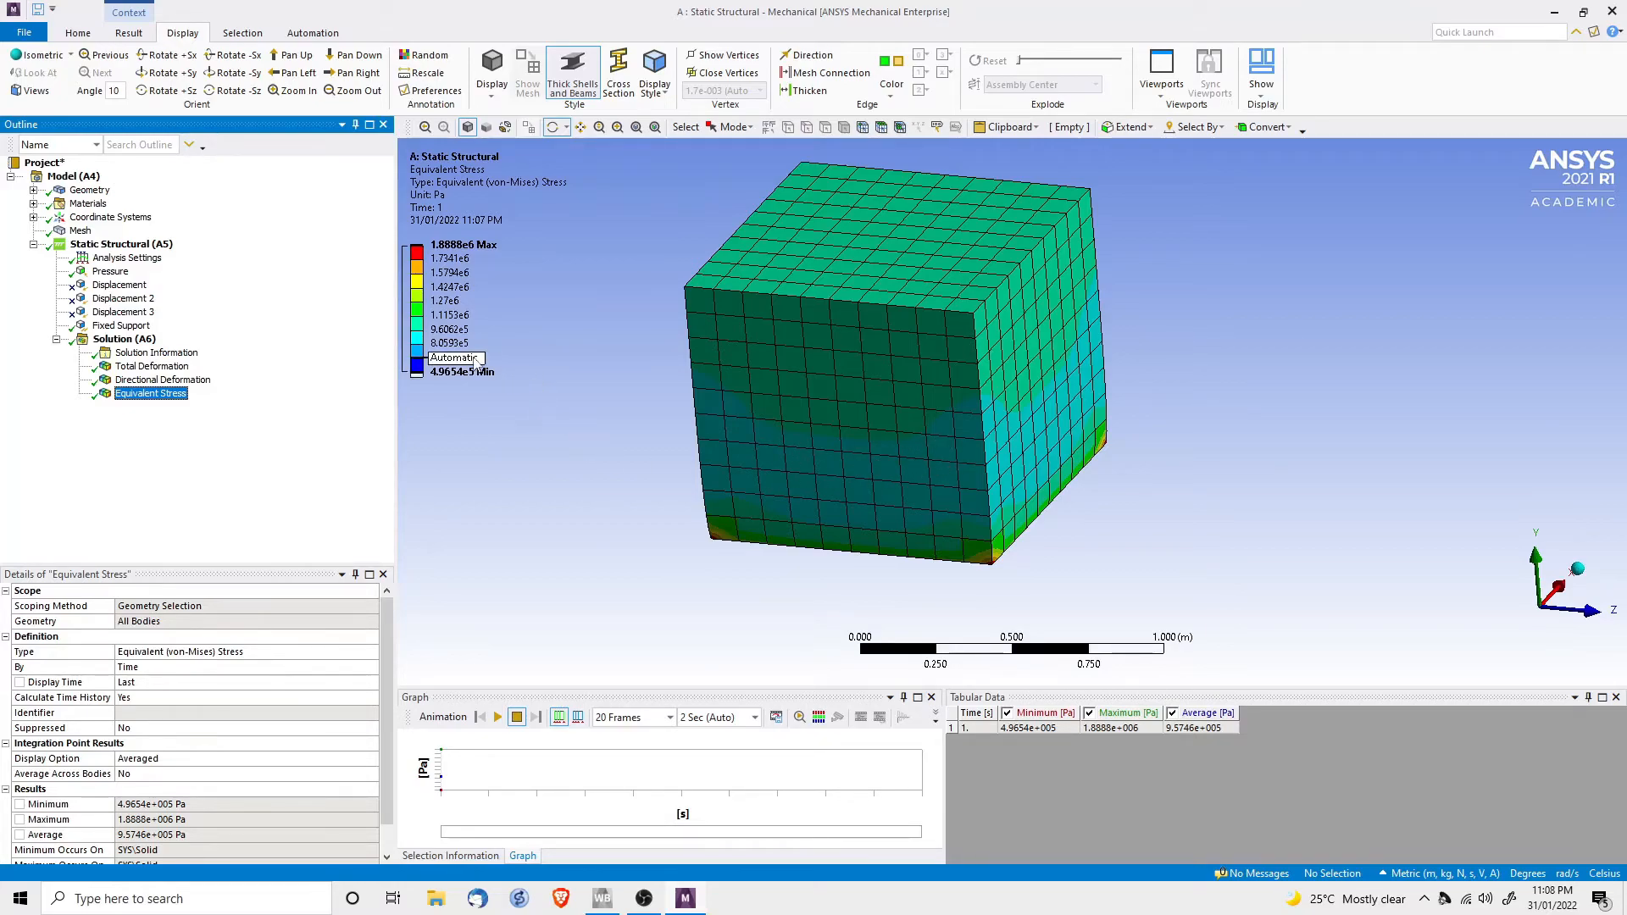
drag(814, 585, 811, 437)
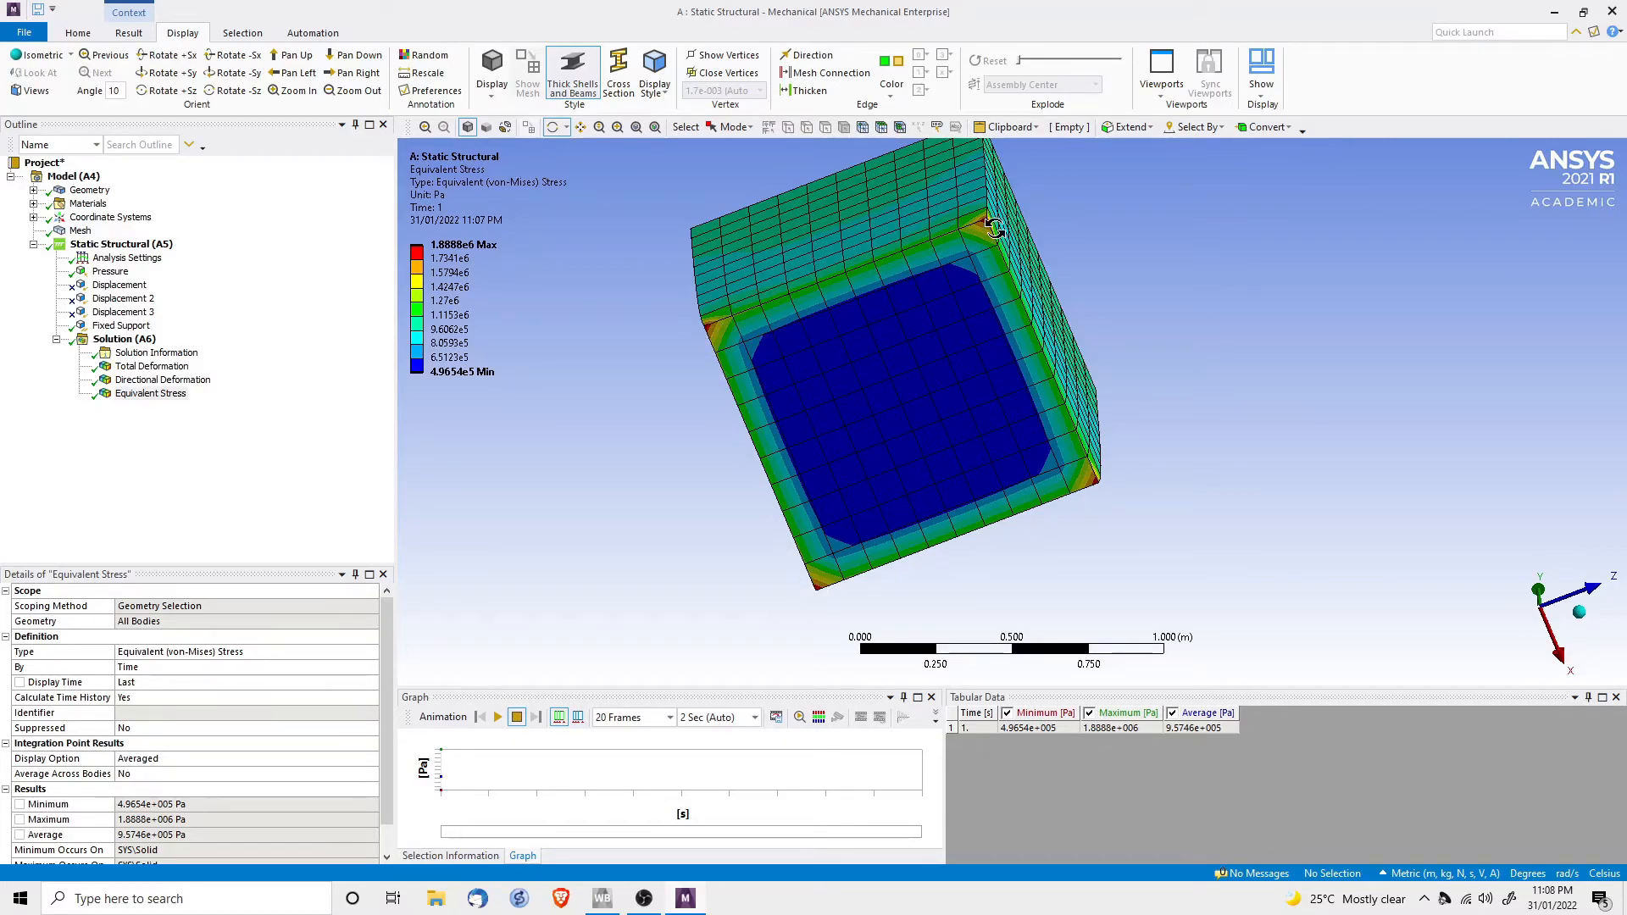
drag(892, 349, 963, 363)
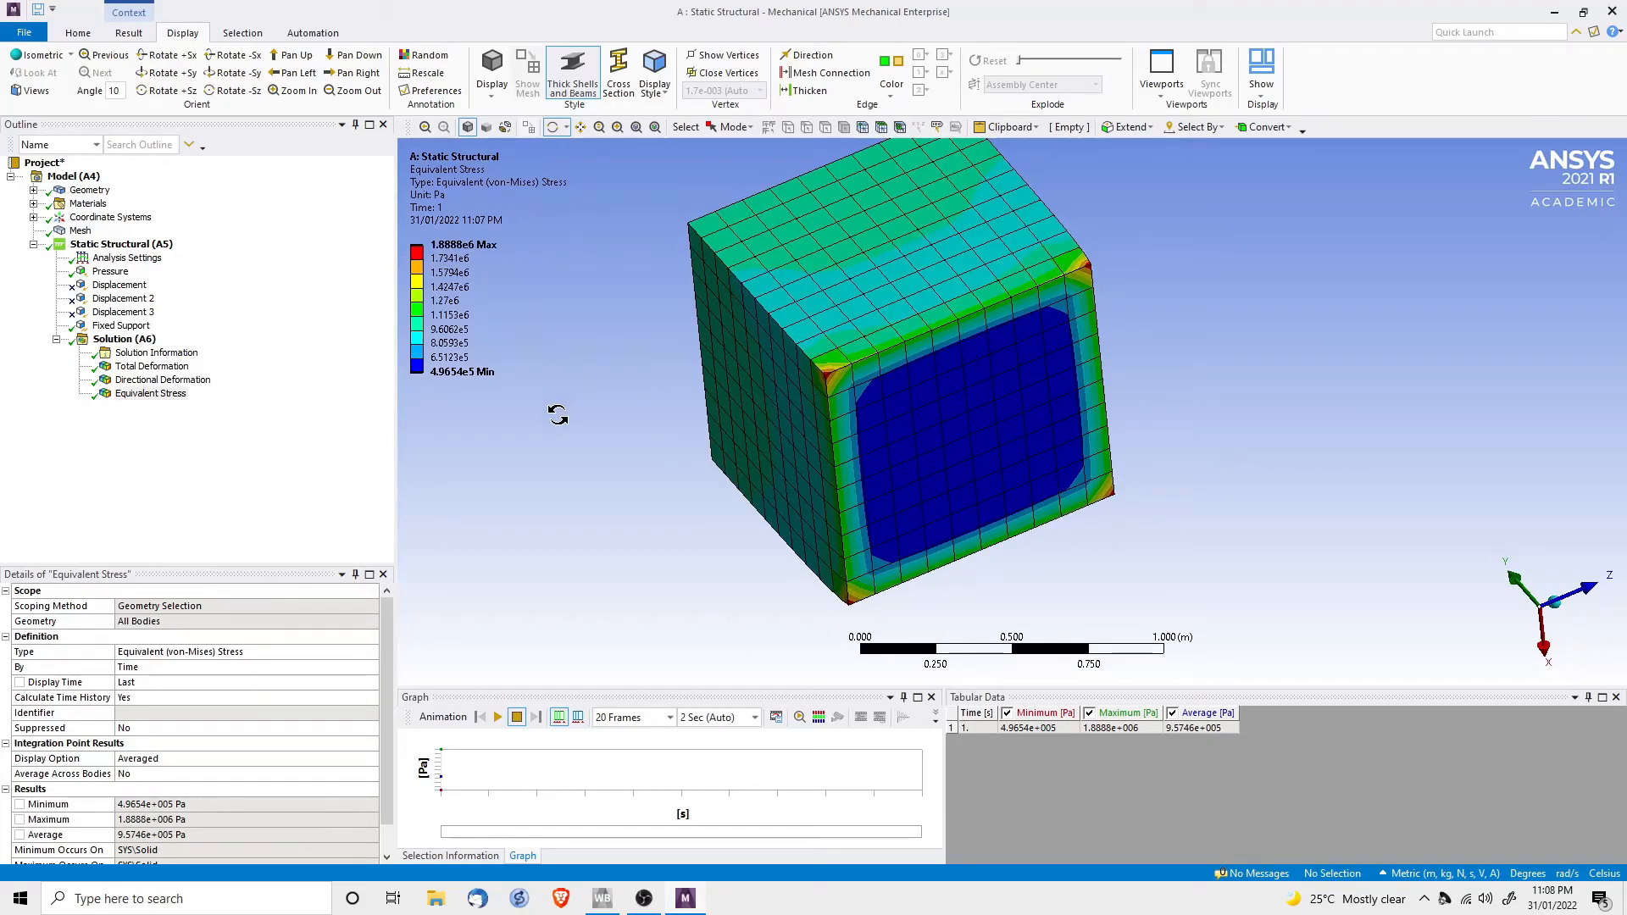
drag(952, 498, 1092, 465)
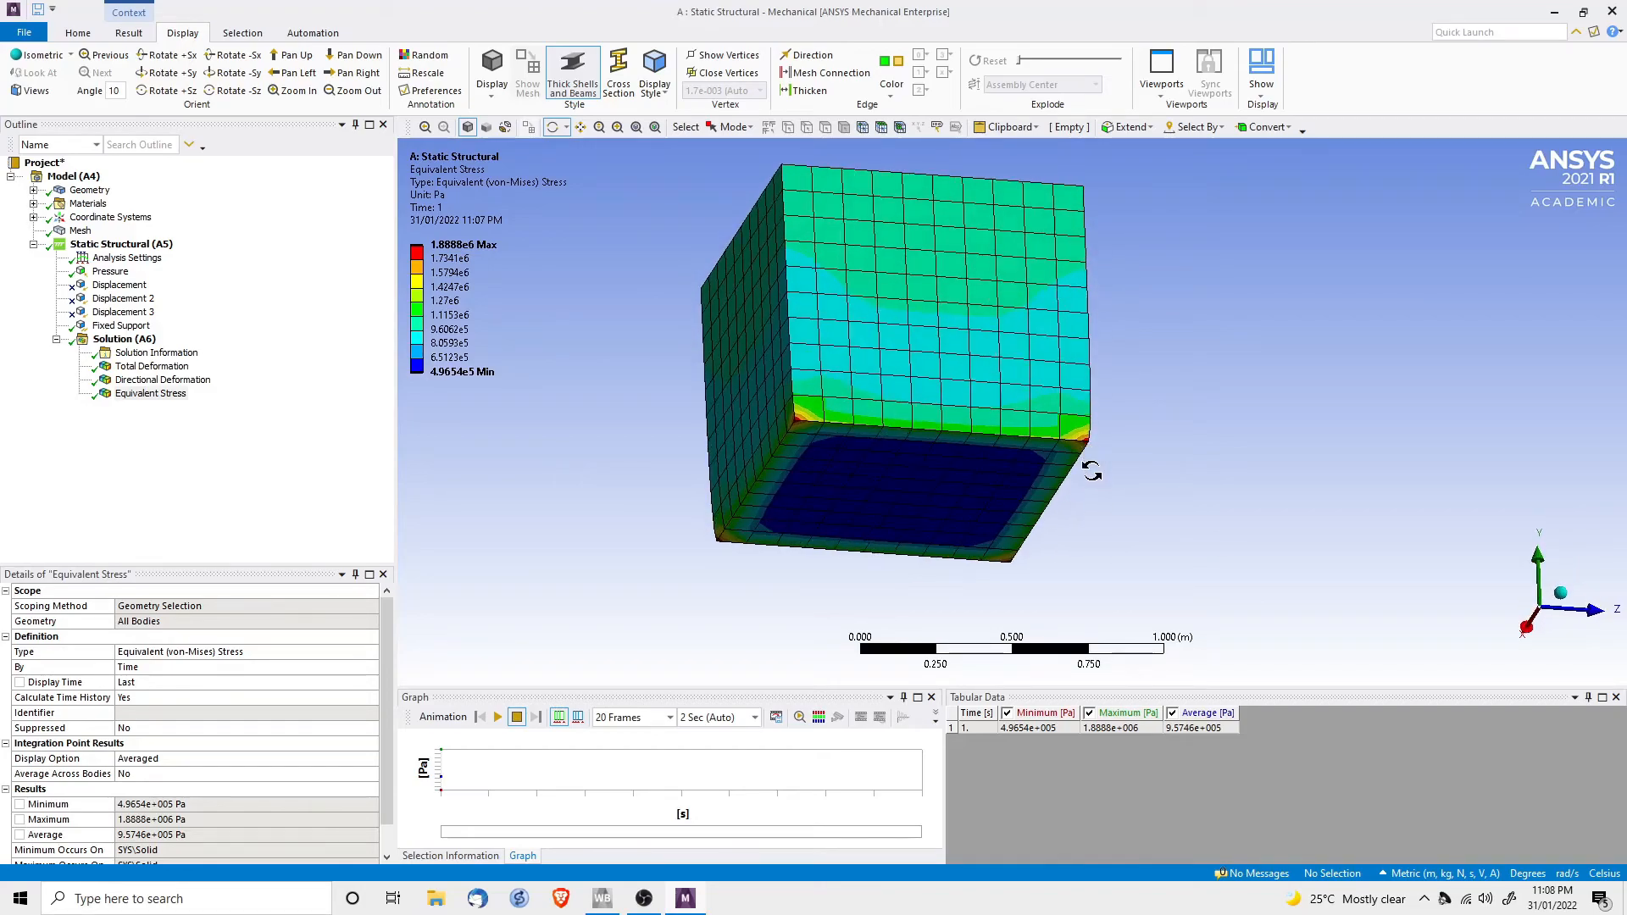
drag(640, 458, 682, 497)
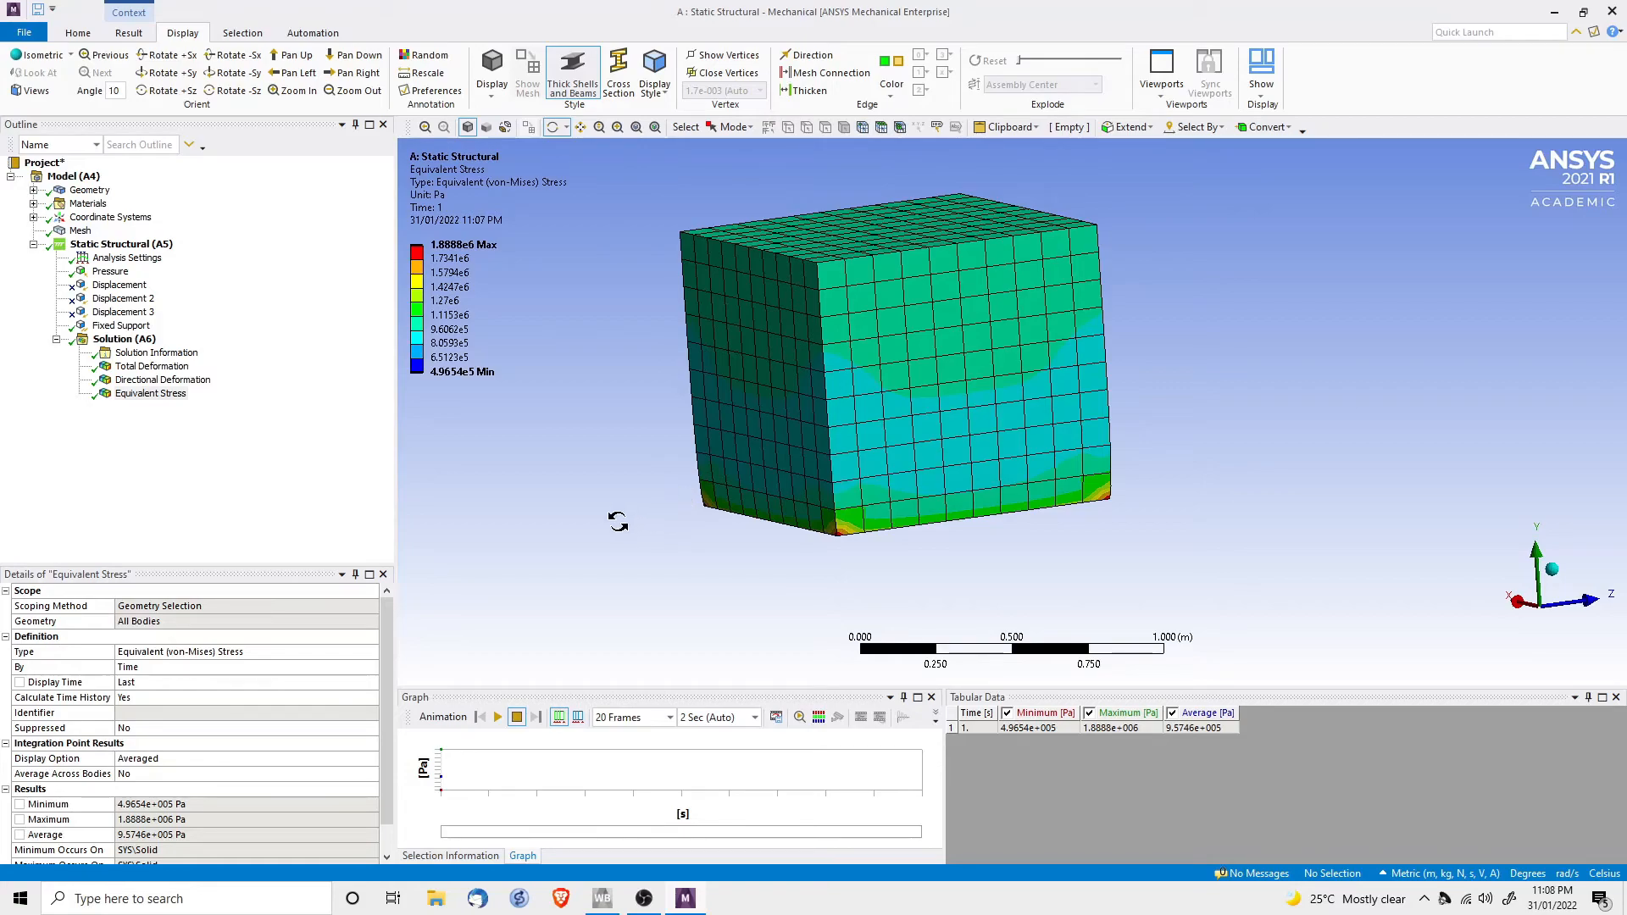